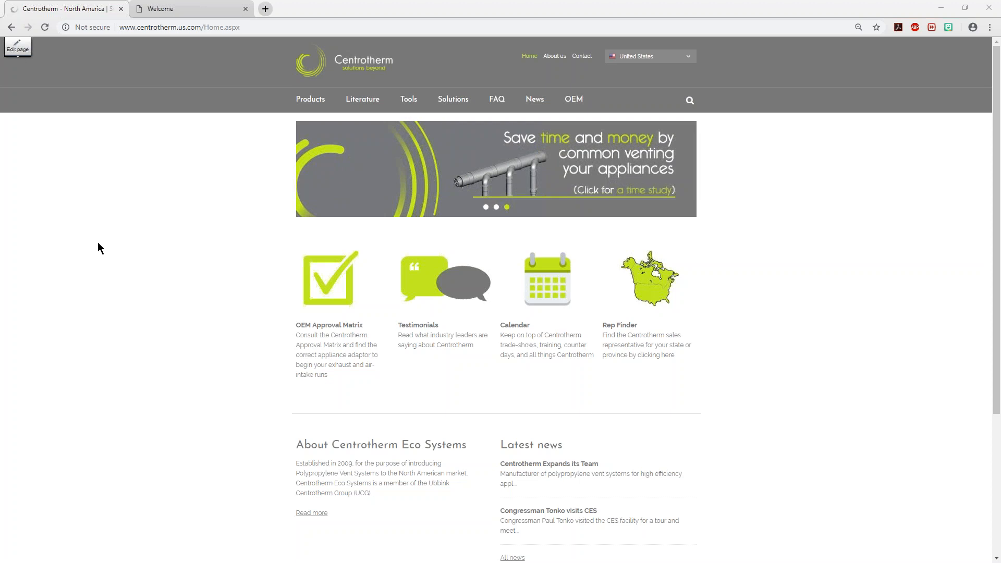
# Open Centrotherm's System Design Tool page, follow its VentBOM link to the login site, and close the duplicate Welcome page
pyautogui.moveTo(411, 102)
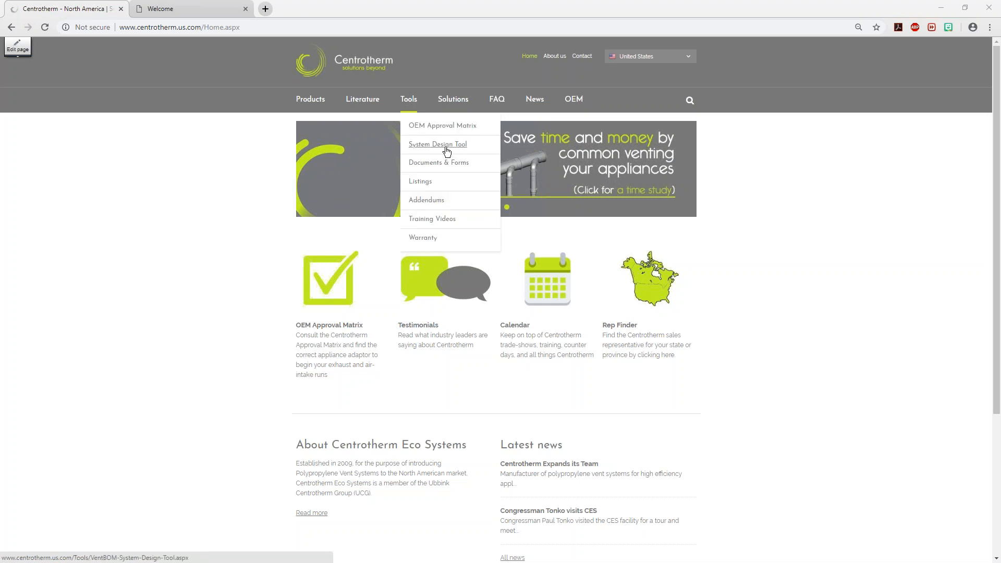
pyautogui.click(446, 151)
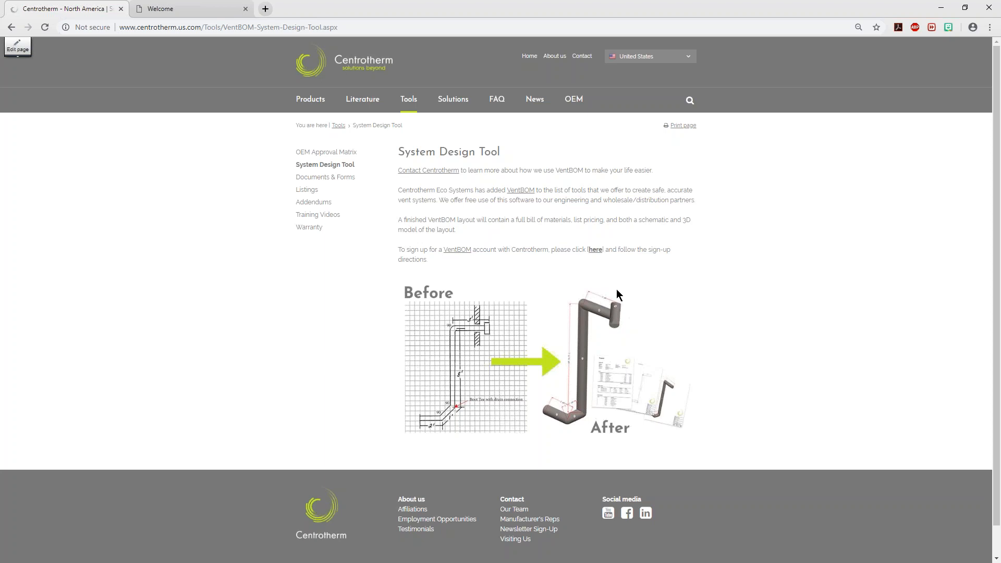
pyautogui.click(512, 191)
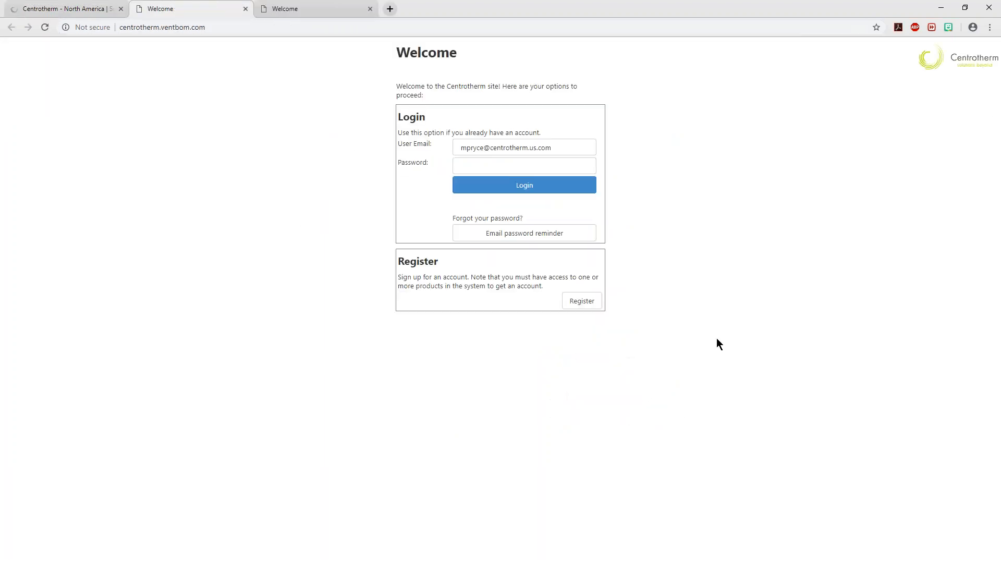
pyautogui.click(370, 10)
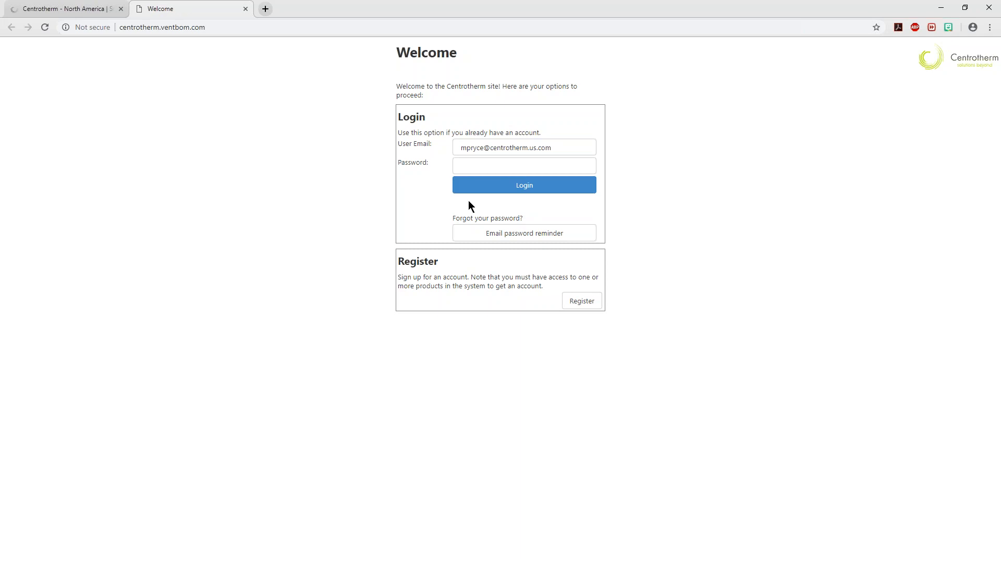
# Log in to the Centrotherm VentBOM site by entering the account password
pyautogui.click(499, 165)
pyautogui.write('********')
pyautogui.press('Return')
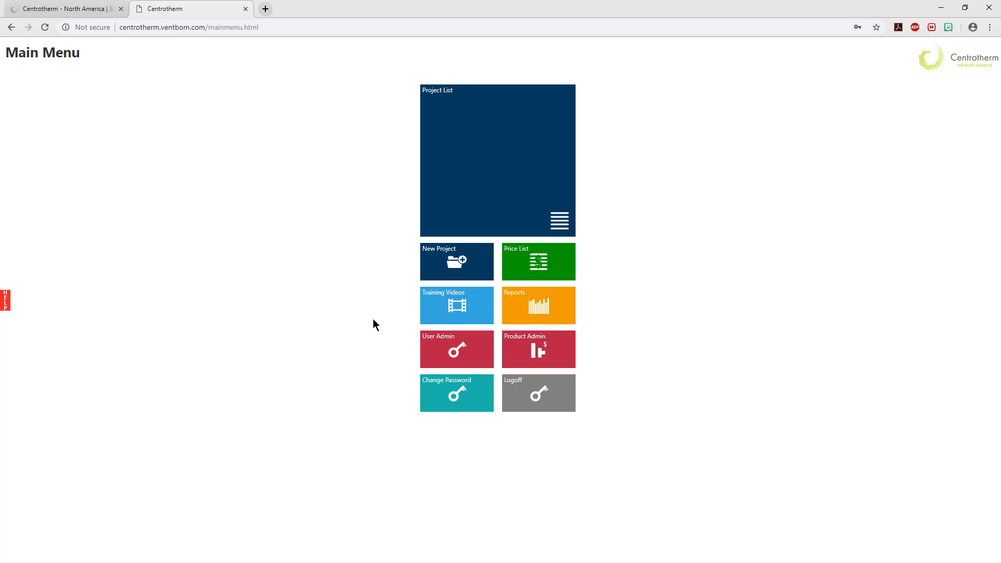
# Browse the full project list with the search filter cleared, and return to the main menu
pyautogui.click(496, 172)
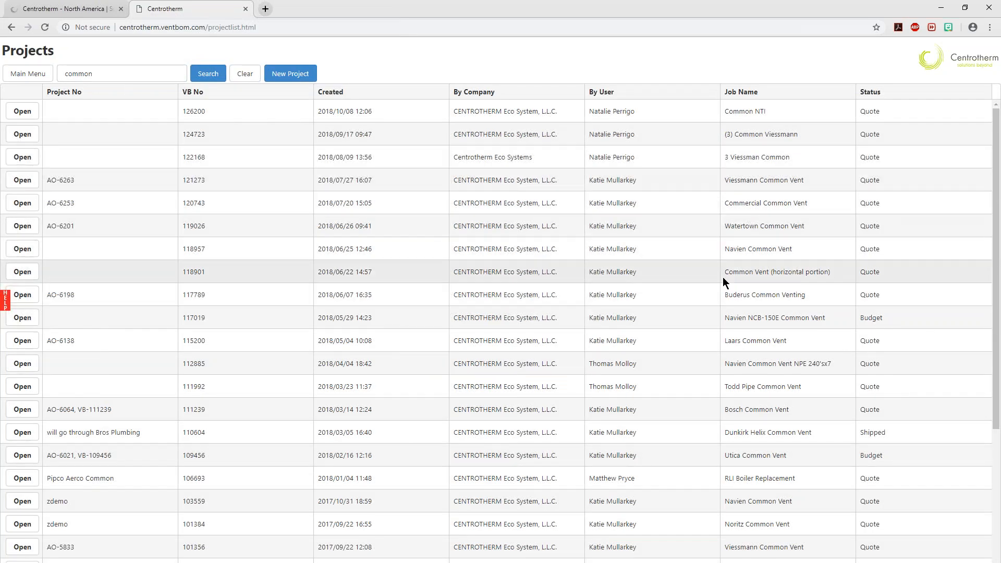
pyautogui.click(244, 75)
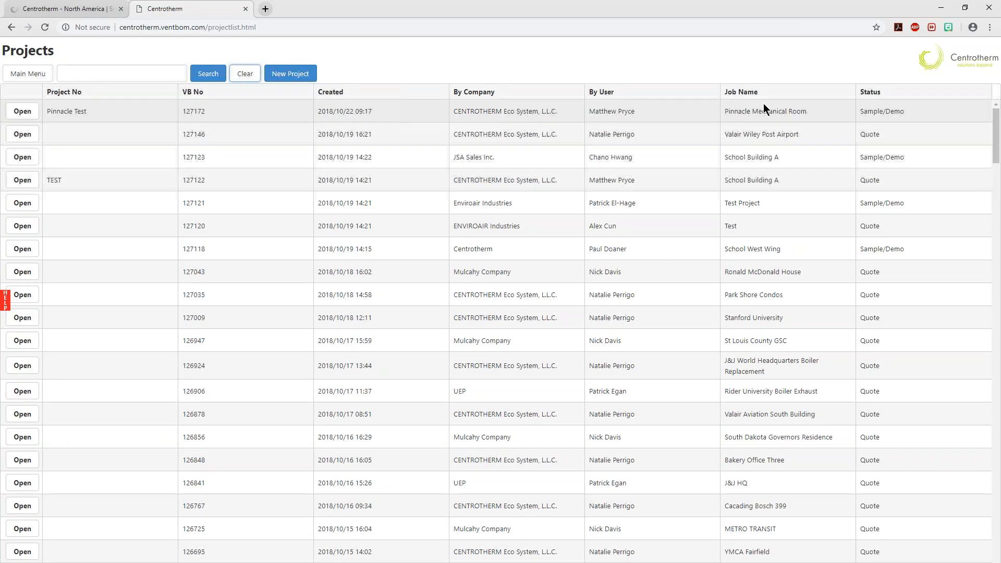
pyautogui.scroll(-4, 688, 194)
pyautogui.scroll(4, 688, 194)
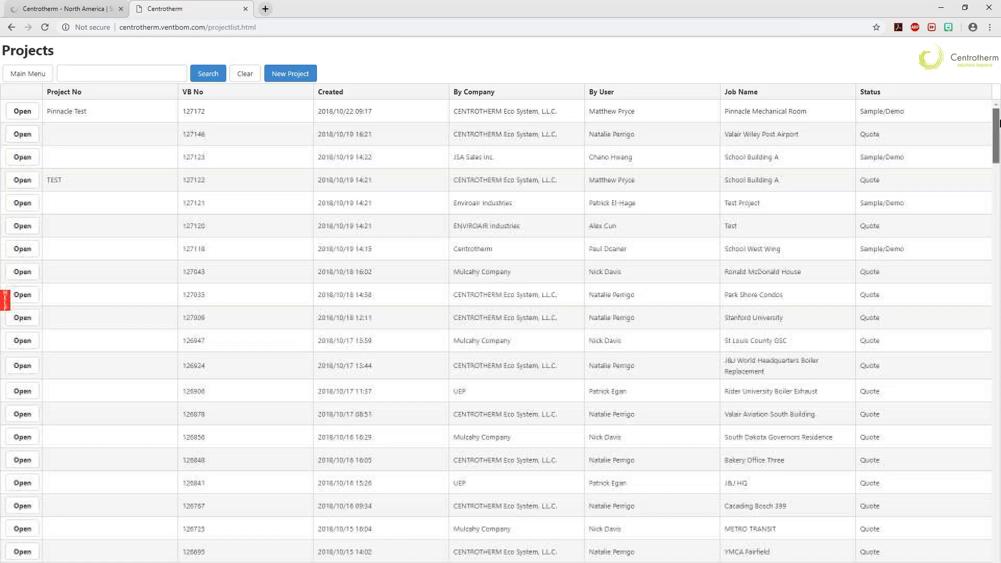
pyautogui.click(26, 78)
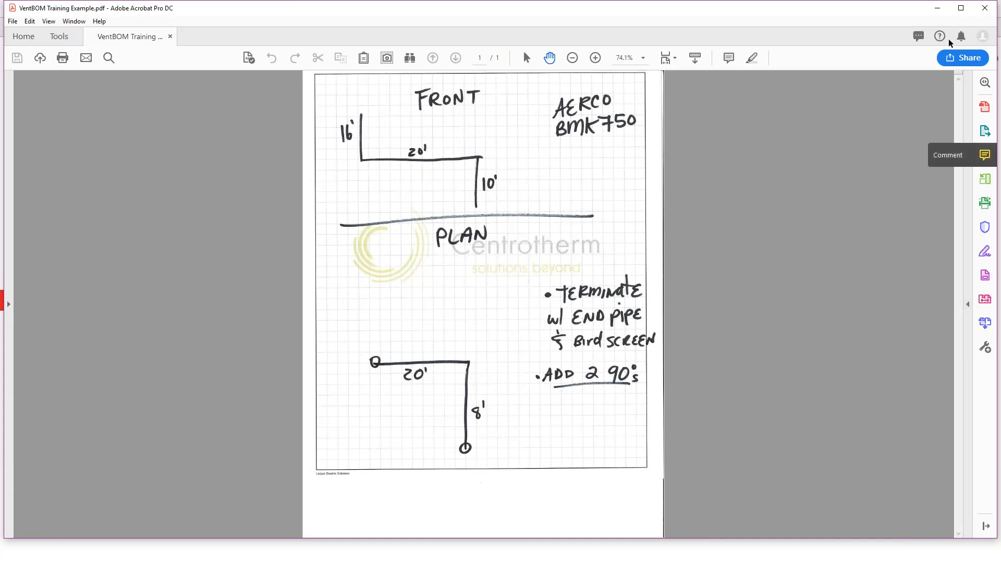
# Put the example PDF away, create a new VentBOM project and set its manufacturer reference number to West Test 1
pyautogui.click(936, 8)
pyautogui.click(433, 265)
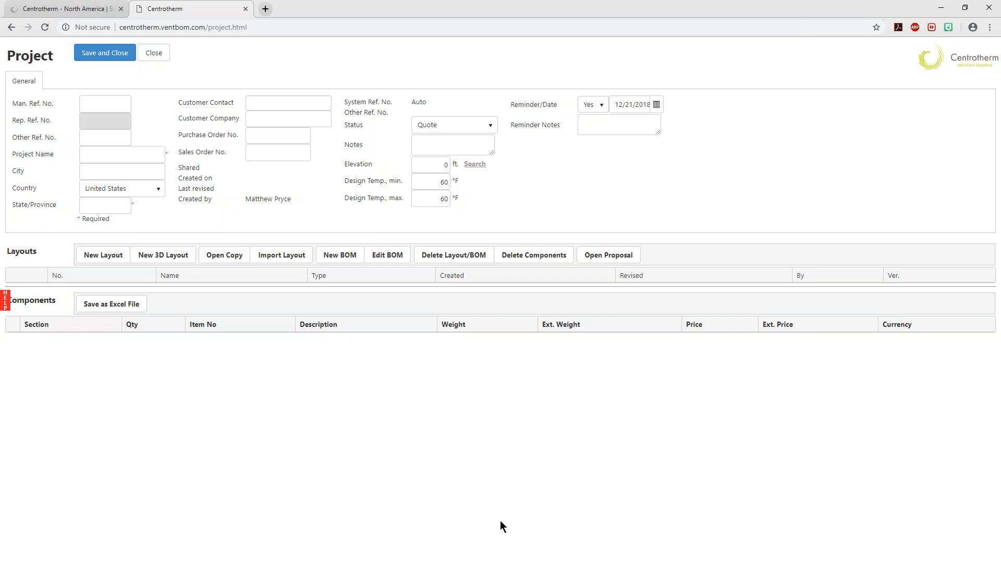
pyautogui.click(91, 103)
pyautogui.write('West Test')
pyautogui.click(108, 138)
# Name the project Seattle Mechanical Room 1 and set its location to Seattle, WA
pyautogui.click(106, 152)
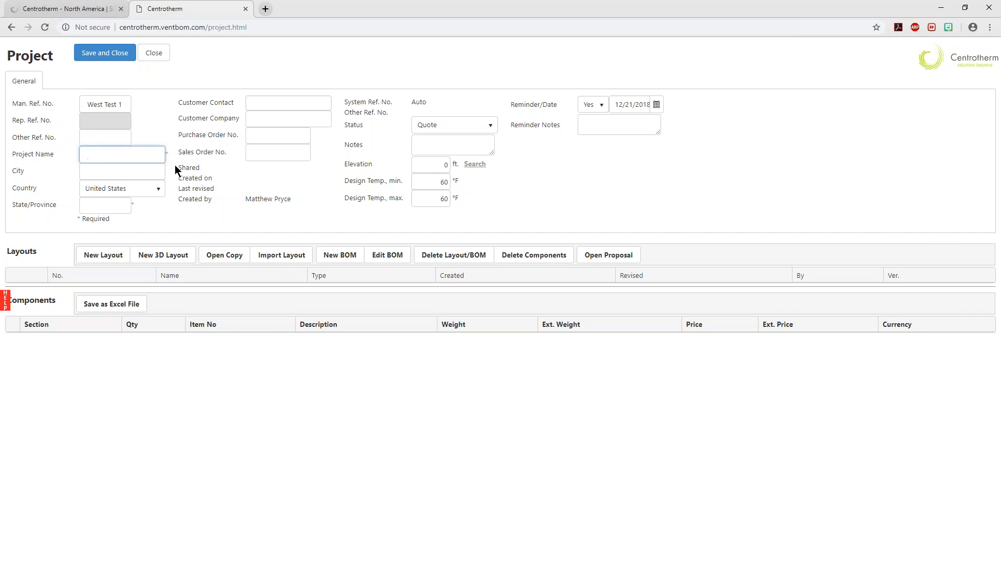
pyautogui.write('Seattle Mecha')
pyautogui.write('nical ')
pyautogui.write('Room 1')
pyautogui.click(134, 169)
pyautogui.write('Seattle')
pyautogui.press('Tab')
pyautogui.press('Tab')
pyautogui.write('WA')
pyautogui.press('Tab')
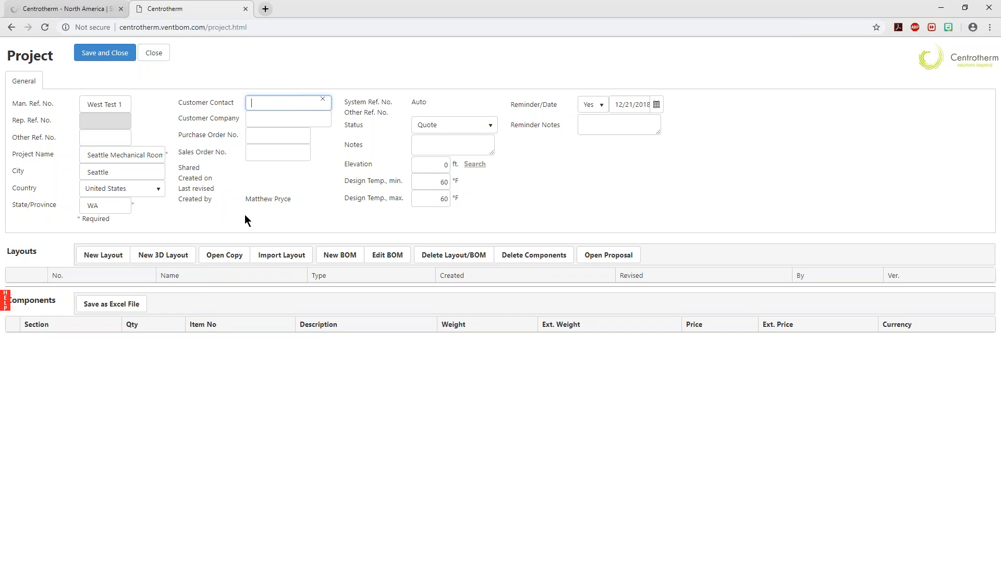
# Enter the customer contact's full name and set the customer company to HBA
pyautogui.press('Tab')
pyautogui.write('HBA')
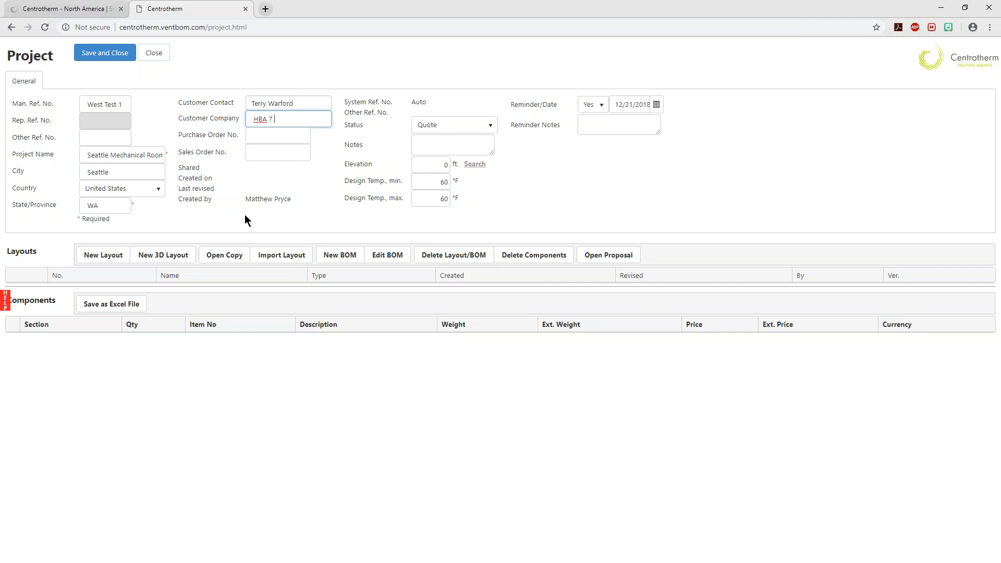
pyautogui.press('Tab')
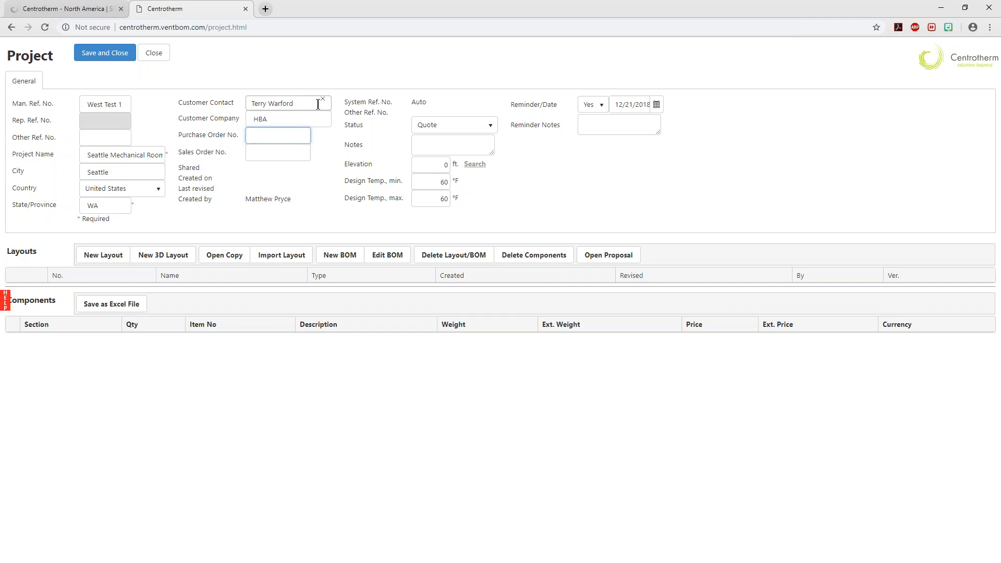
pyautogui.moveTo(312, 103); pyautogui.dragTo(251, 103)
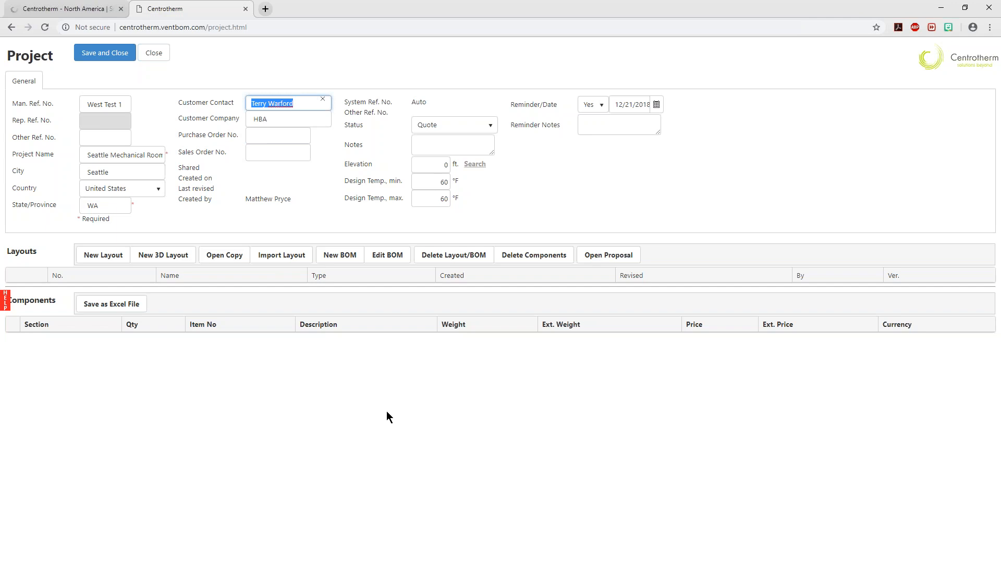
pyautogui.click(268, 119)
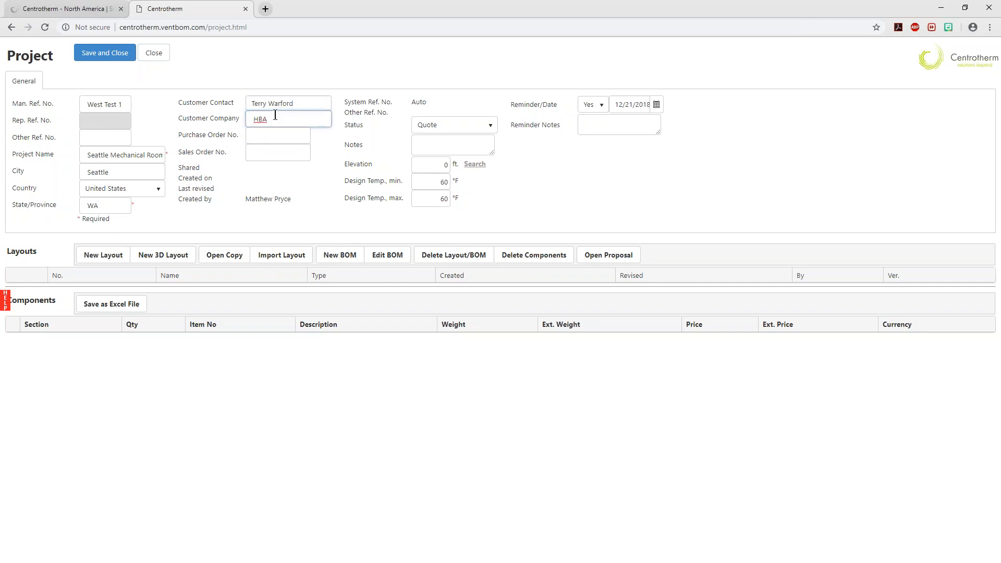
pyautogui.doubleClick(304, 119)
pyautogui.click(284, 422)
pyautogui.click(279, 136)
pyautogui.click(224, 170)
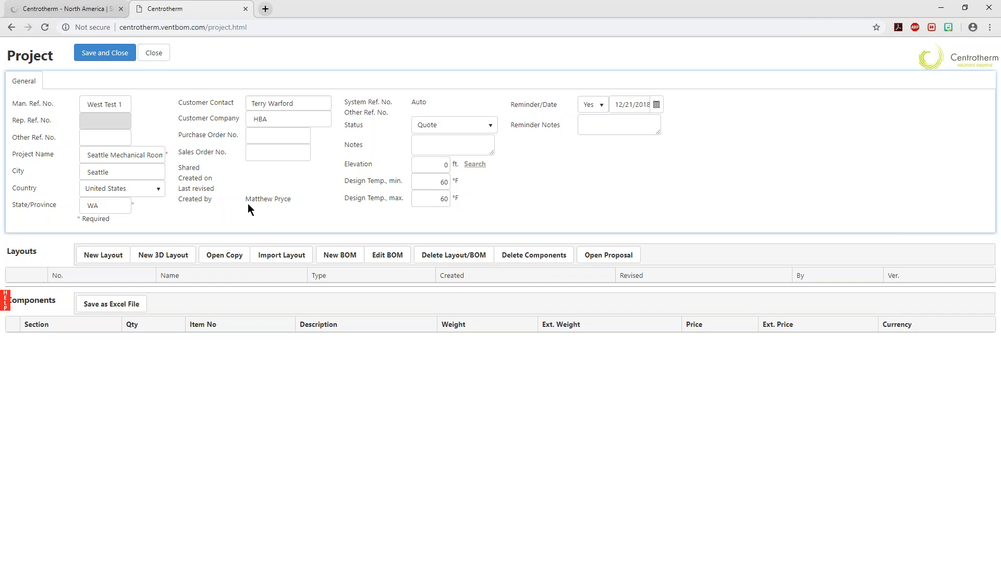
pyautogui.moveTo(290, 199); pyautogui.dragTo(246, 200)
pyautogui.click(273, 225)
# Try the Shipped status on the project and return it to Quote
pyautogui.click(488, 128)
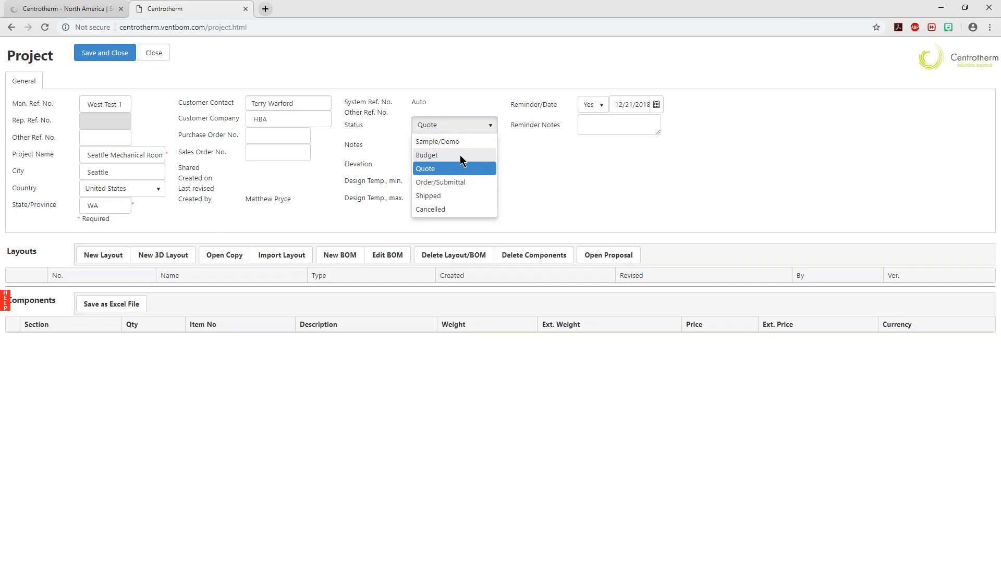
pyautogui.click(455, 197)
pyautogui.click(266, 136)
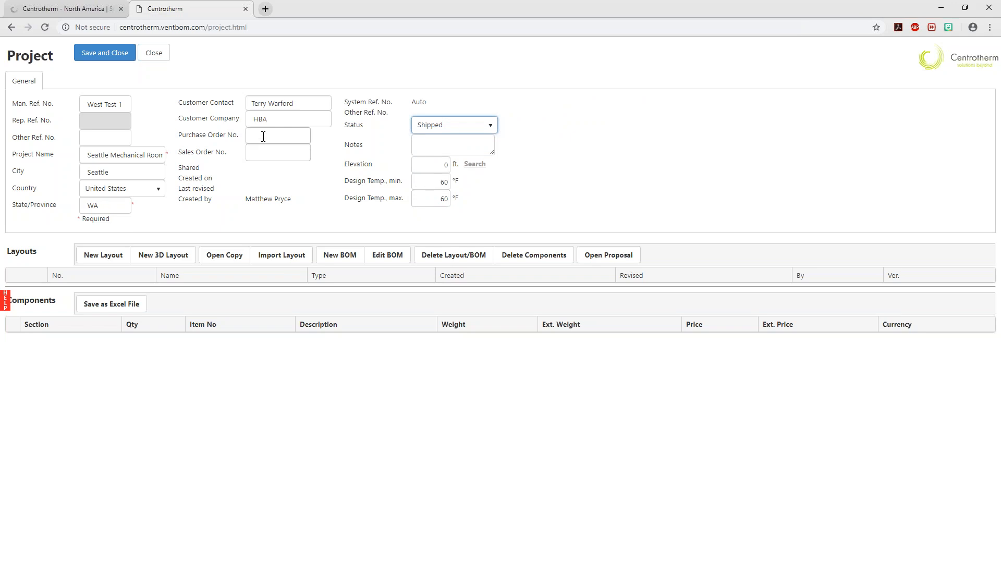
pyautogui.click(599, 141)
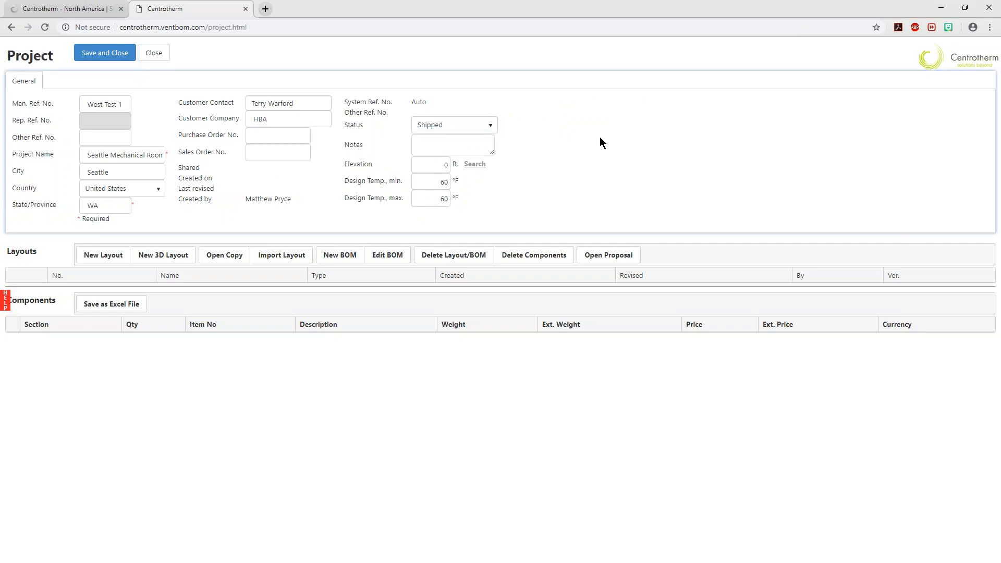
pyautogui.click(487, 128)
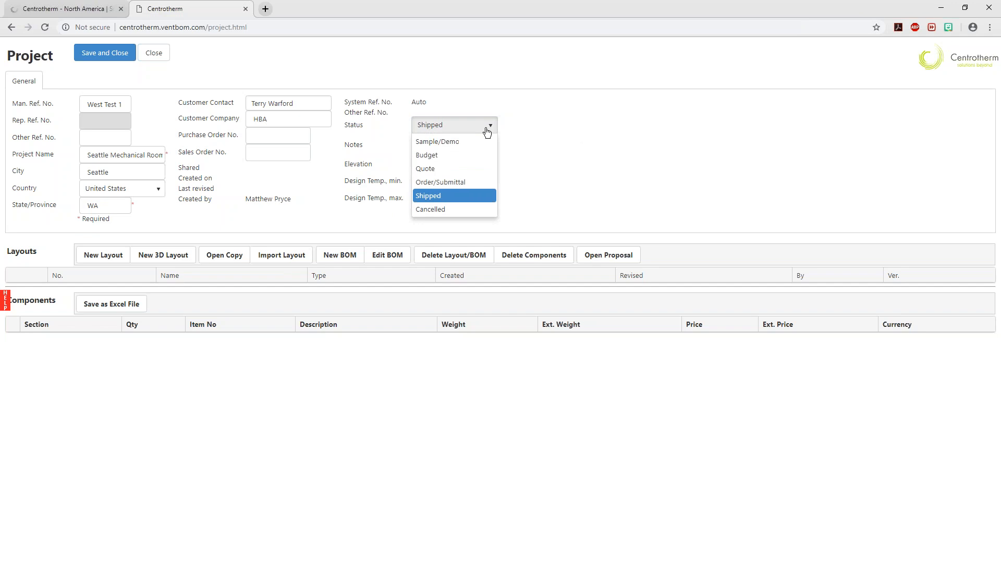
pyautogui.click(457, 168)
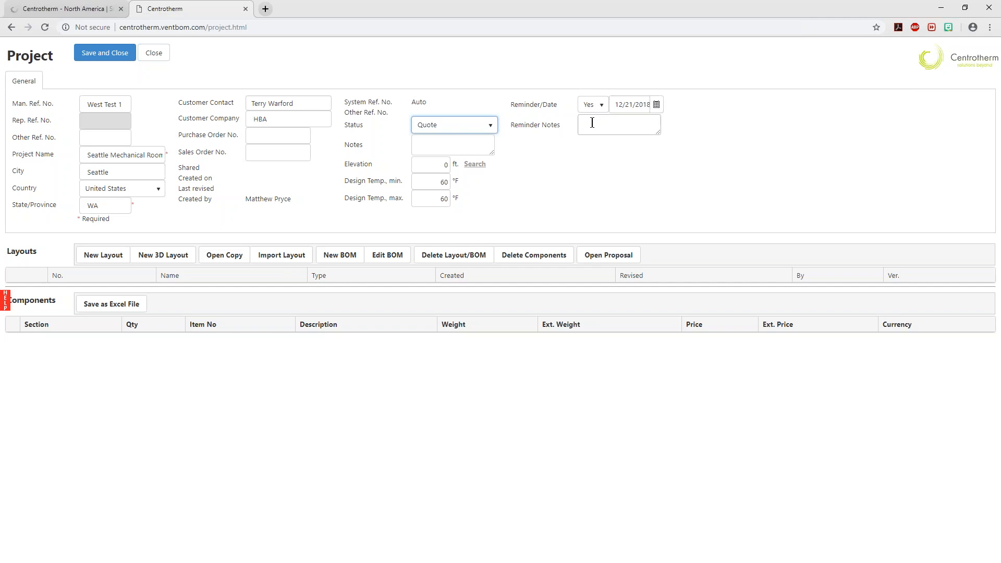
pyautogui.click(480, 142)
pyautogui.click(593, 124)
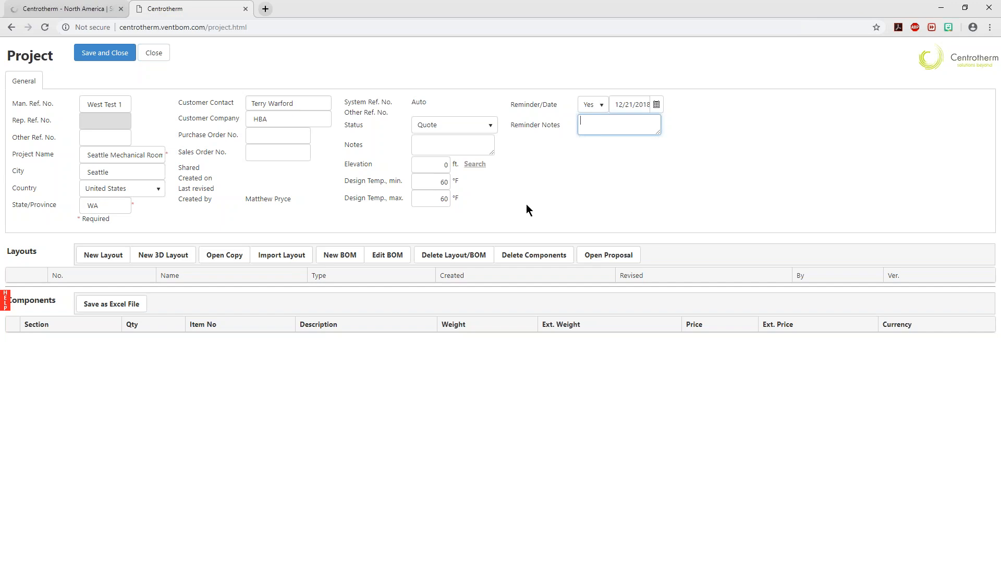
# Set the project status to Sample/Demo
pyautogui.click(483, 127)
pyautogui.click(451, 142)
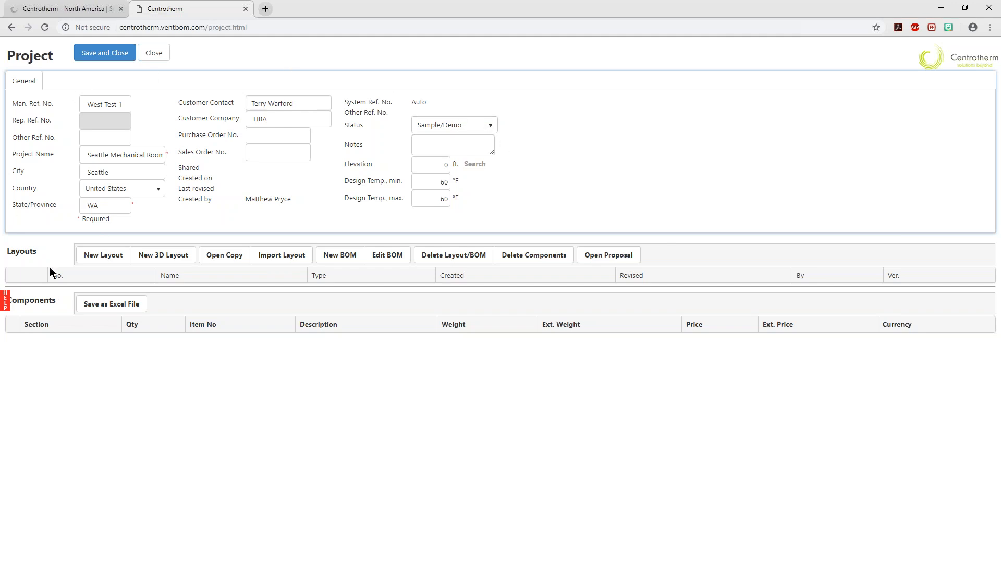
pyautogui.moveTo(20, 251); pyautogui.dragTo(37, 262)
pyautogui.click(183, 526)
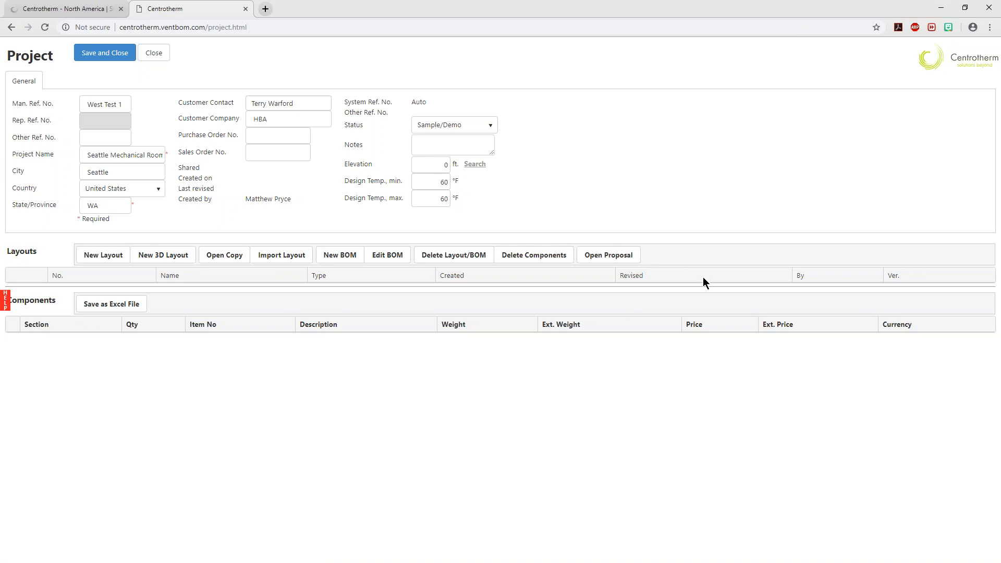
# Start a new layout in the project, titled Boiler 1, with IP - Standard units
pyautogui.click(102, 255)
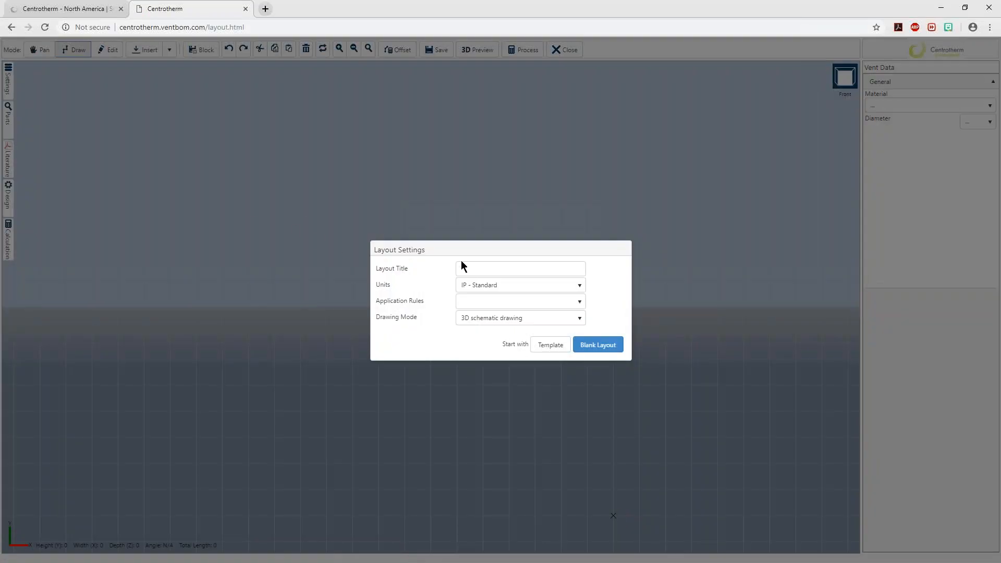
pyautogui.click(480, 268)
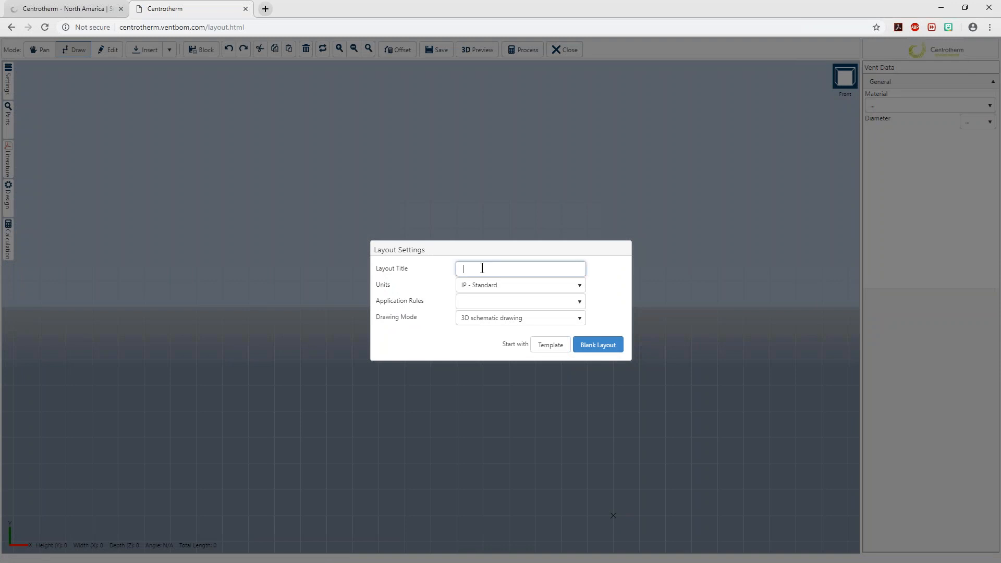
pyautogui.write('Boiler 1')
pyautogui.click(582, 289)
pyautogui.click(492, 298)
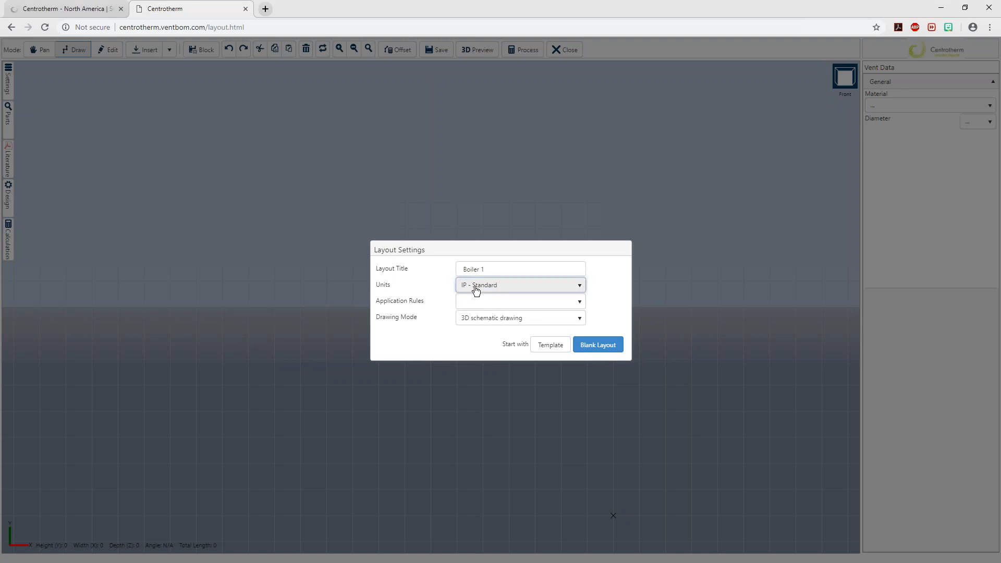
# Apply the Heating Appliance Venting rules, keep 3D schematic drawing mode, and create the layout as a blank one
pyautogui.click(578, 307)
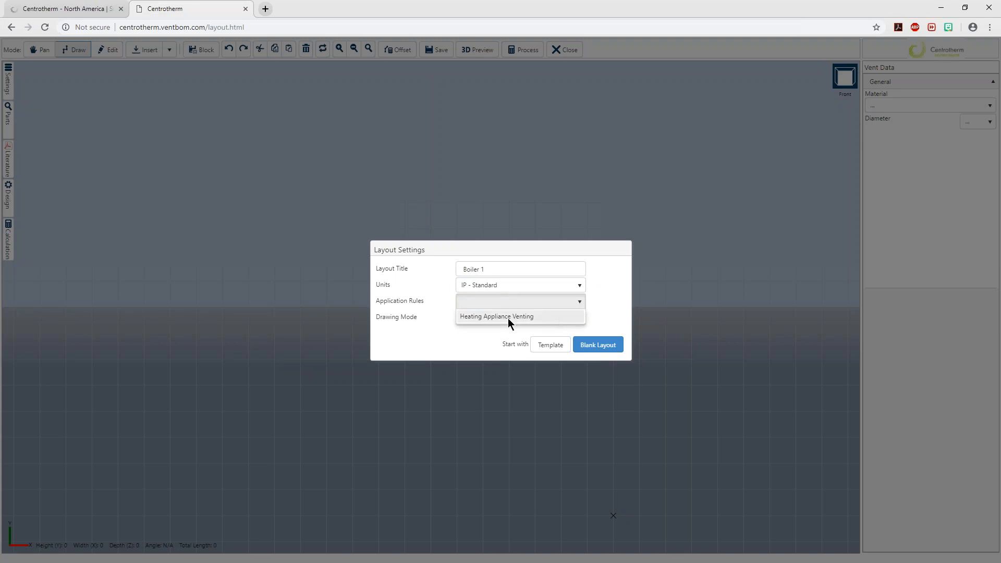
pyautogui.click(508, 318)
pyautogui.click(580, 321)
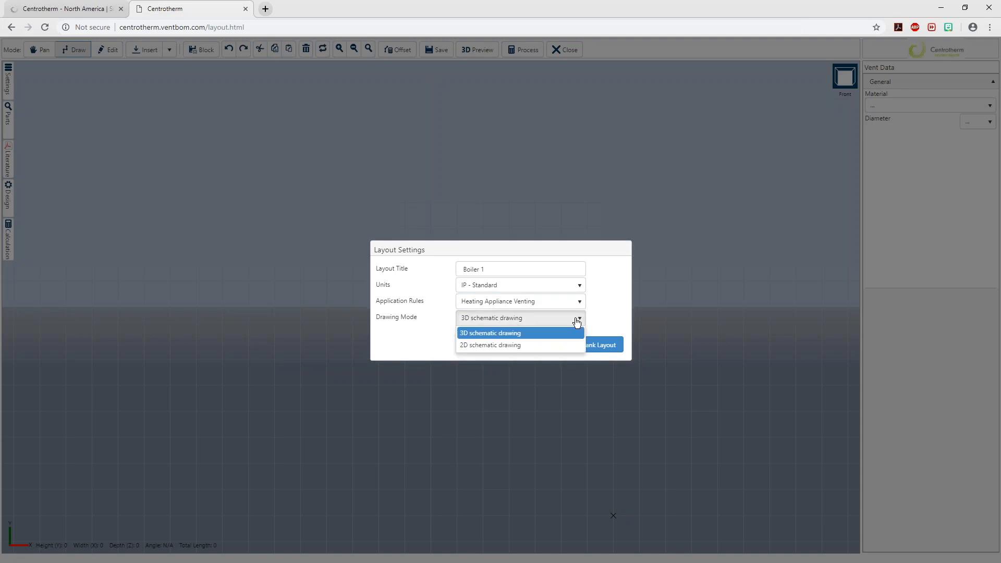
pyautogui.click(436, 335)
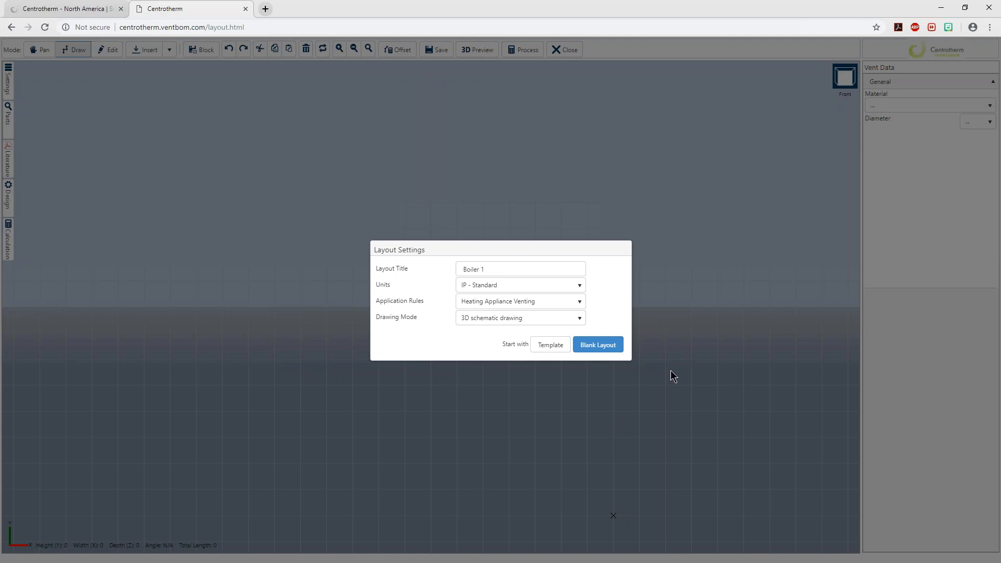
pyautogui.click(608, 351)
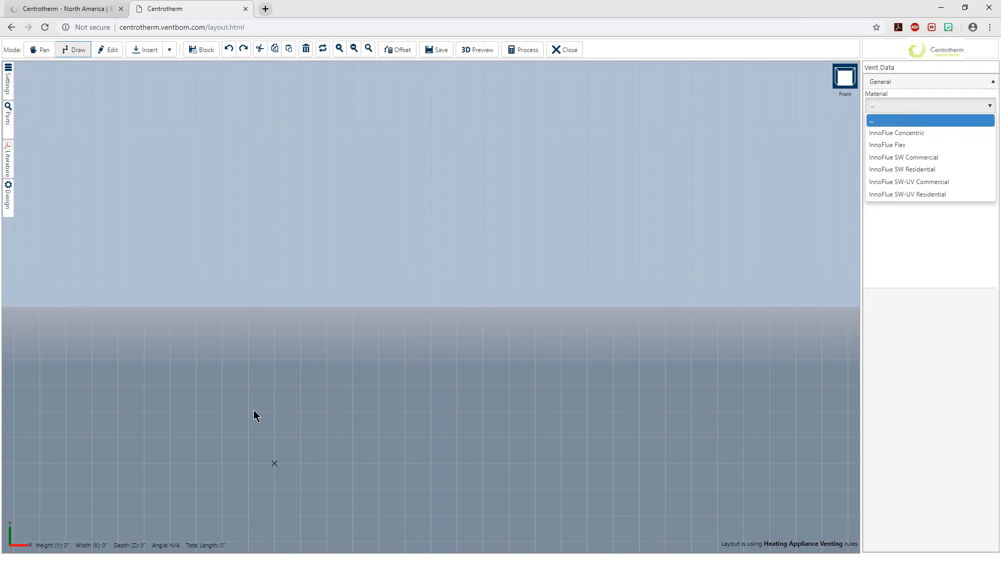
# Switch to Adobe Acrobat to examine the front and plan vent sketches in VentBOM Training Example.pdf, and return to the layout
pyautogui.hotkey('alt', 'Tab')
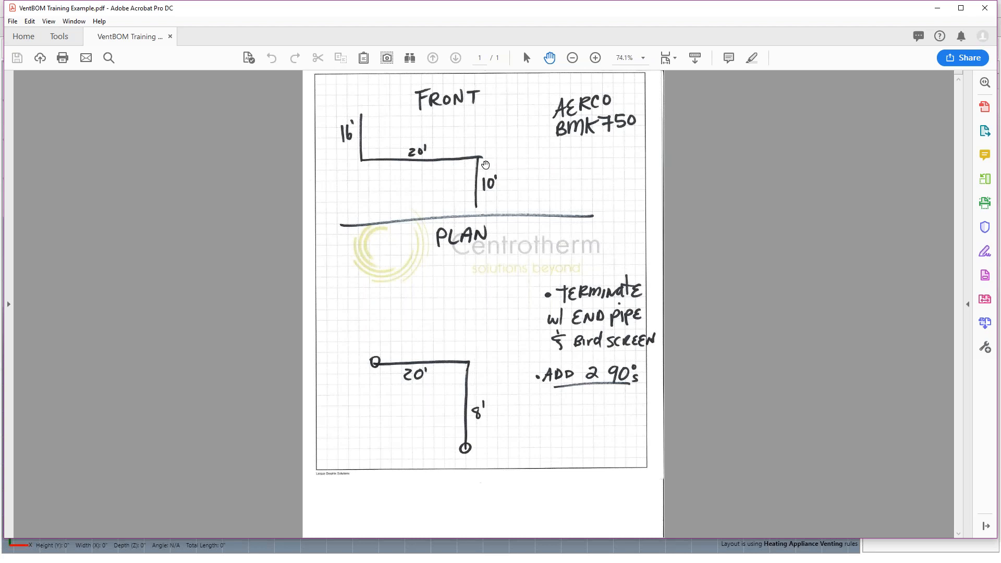
pyautogui.hotkey('alt', 'Tab')
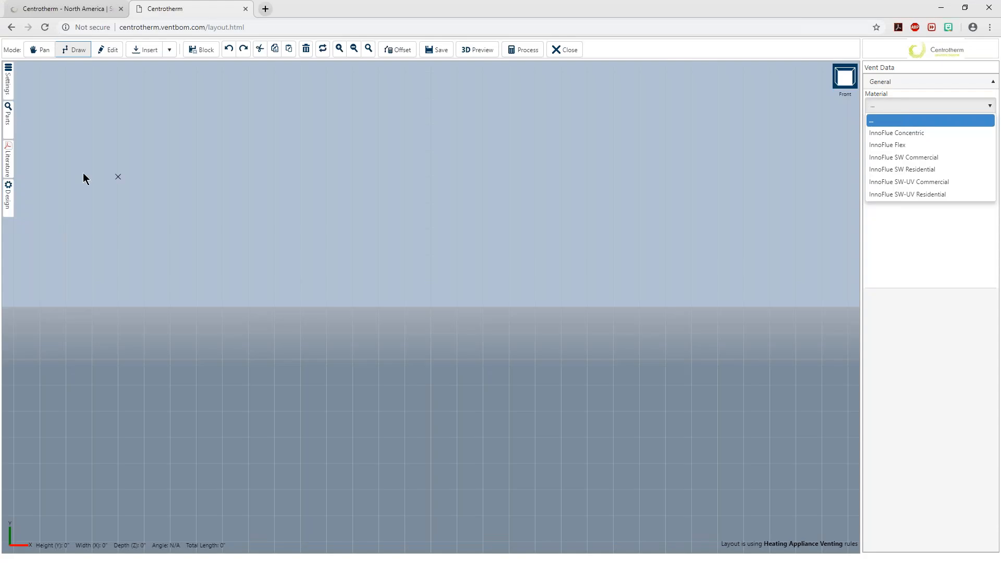
# Open the OEM Approval Matrix PDF dated 2018.10.18 from the Centrotherm website
pyautogui.click(71, 7)
pyautogui.click(342, 71)
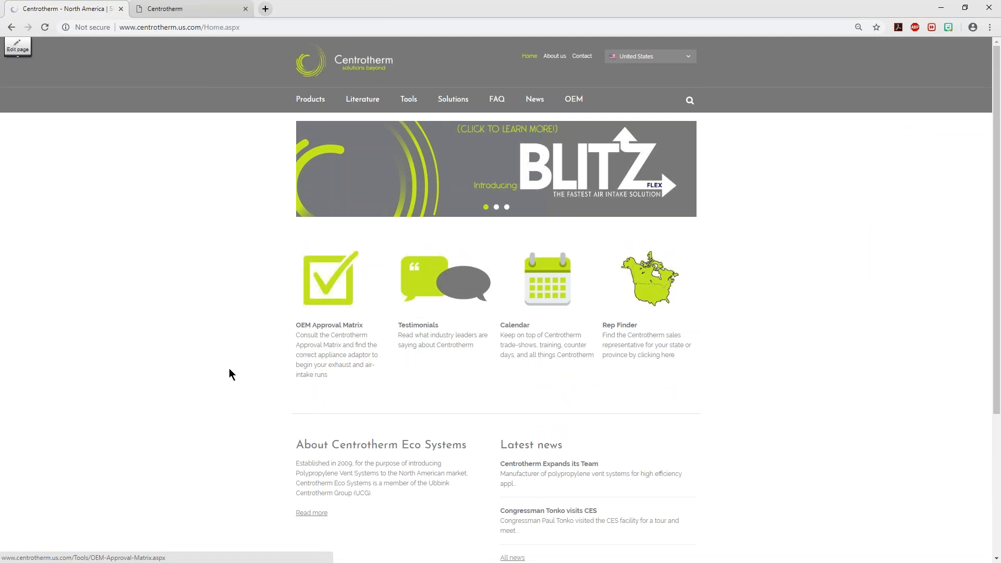
pyautogui.click(334, 333)
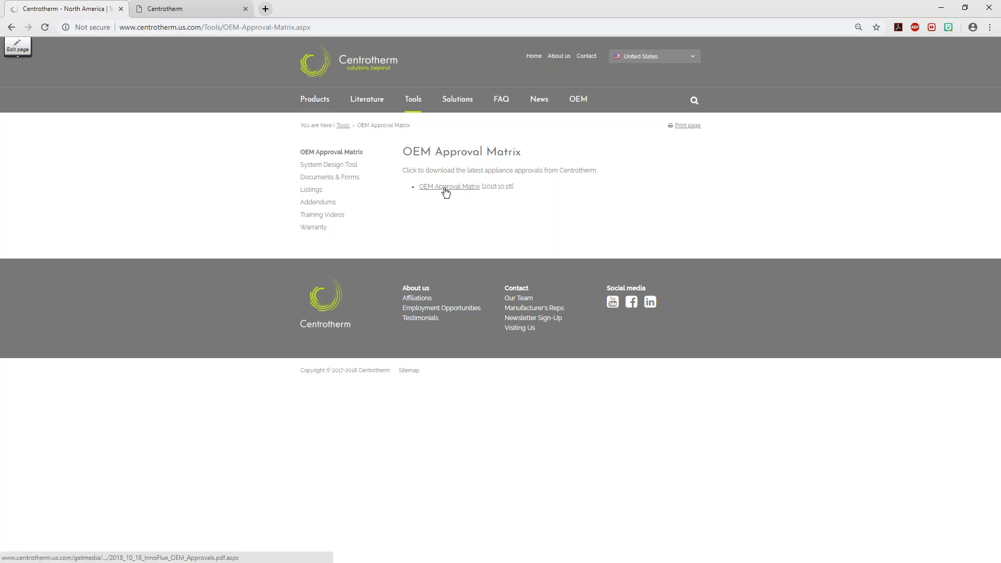
pyautogui.moveTo(514, 187); pyautogui.dragTo(480, 187)
pyautogui.click(545, 219)
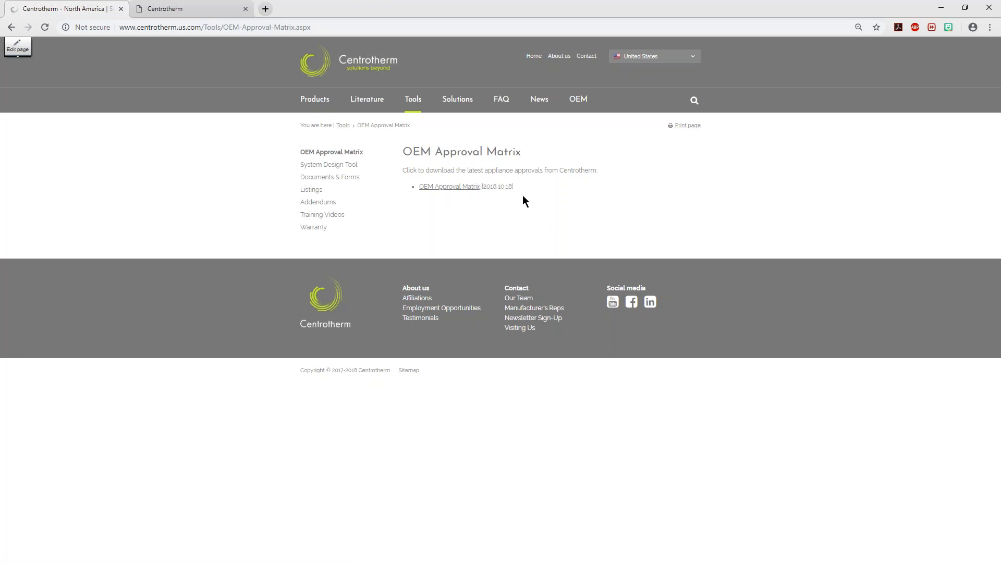
pyautogui.moveTo(513, 187); pyautogui.dragTo(483, 187)
pyautogui.click(608, 225)
pyautogui.click(449, 187)
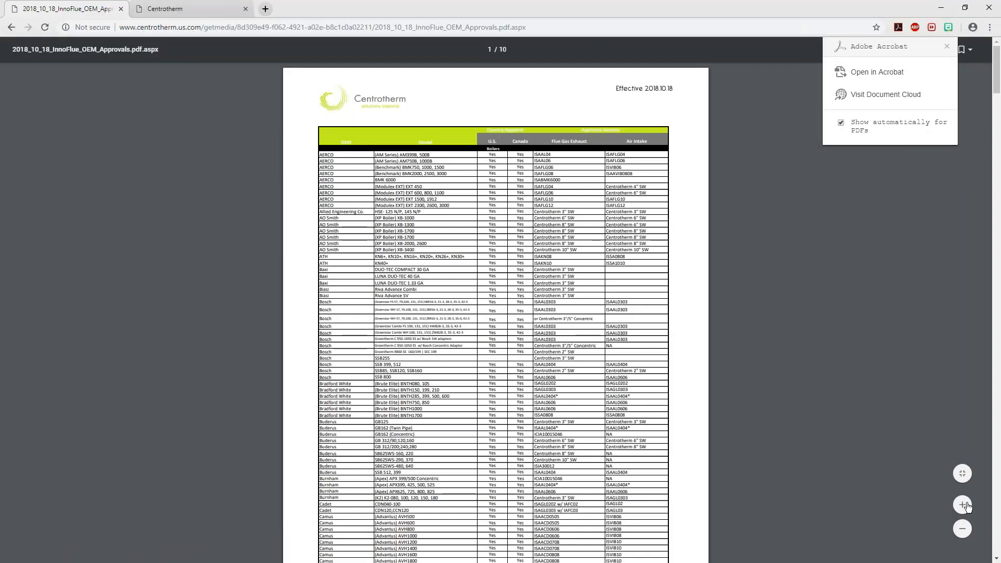
# Check the effective date on the first page of the approval matrix
pyautogui.click(962, 504)
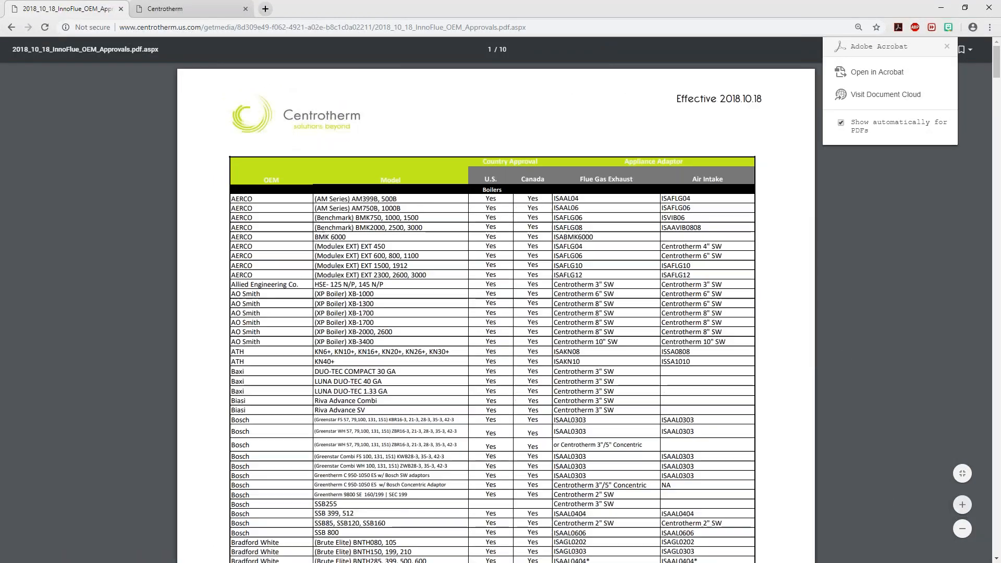
pyautogui.moveTo(760, 101); pyautogui.dragTo(674, 100)
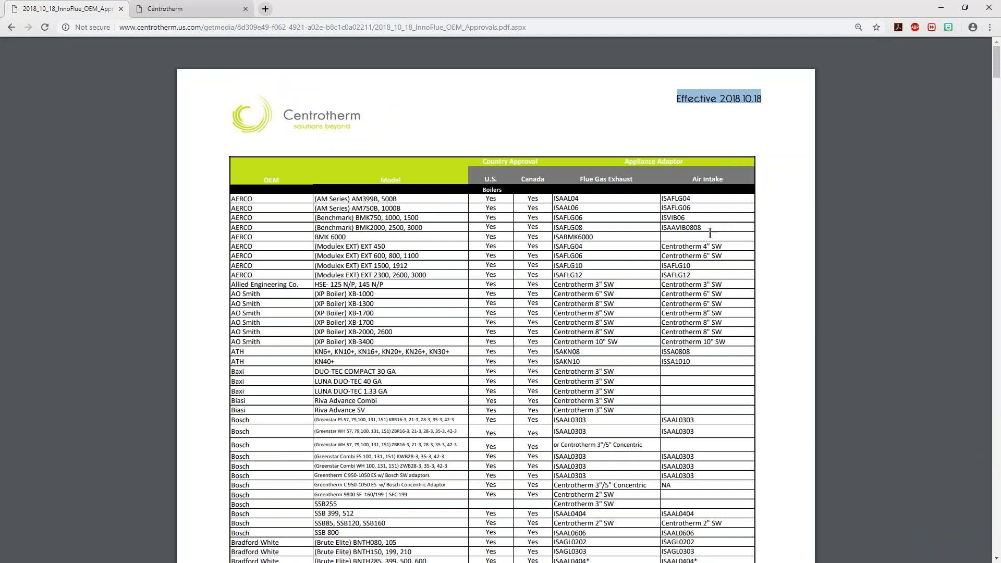
pyautogui.click(751, 109)
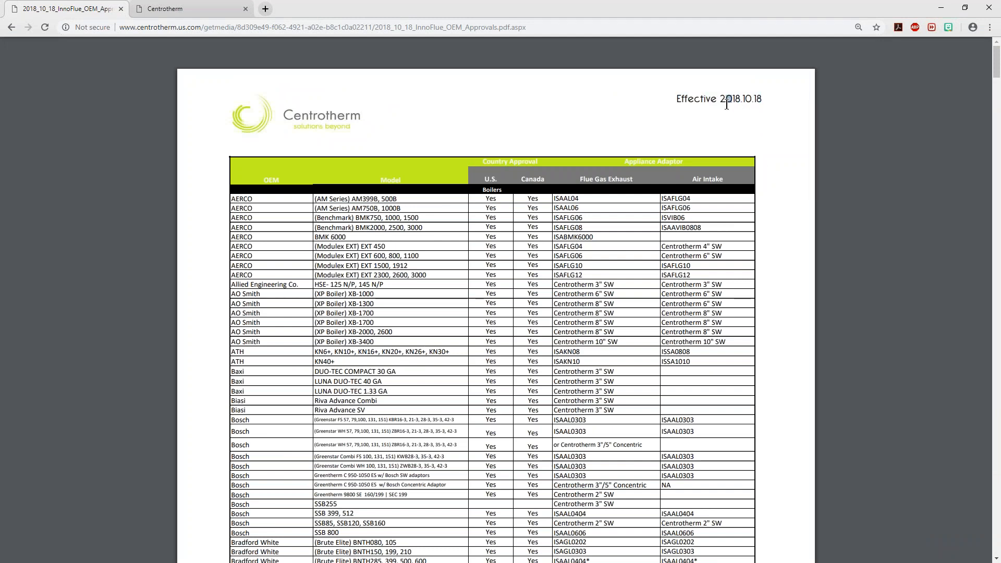
pyautogui.click(767, 133)
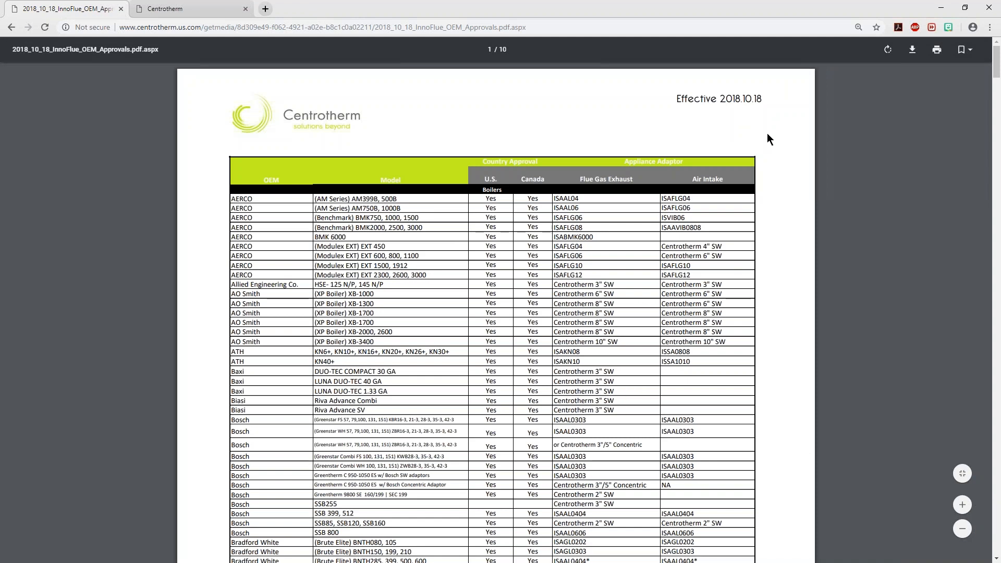
# Examine the AERCO (Benchmark) BMK750 row's country approvals and flue gas exhaust adaptor, comparing the model with the sketch in Adobe Acrobat
pyautogui.click(958, 508)
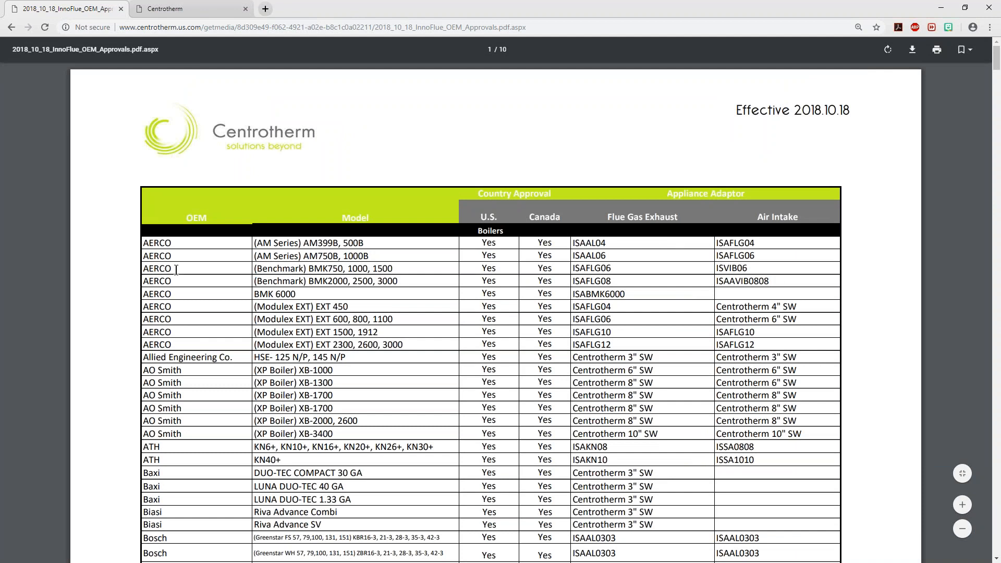
pyautogui.moveTo(148, 269); pyautogui.dragTo(399, 267)
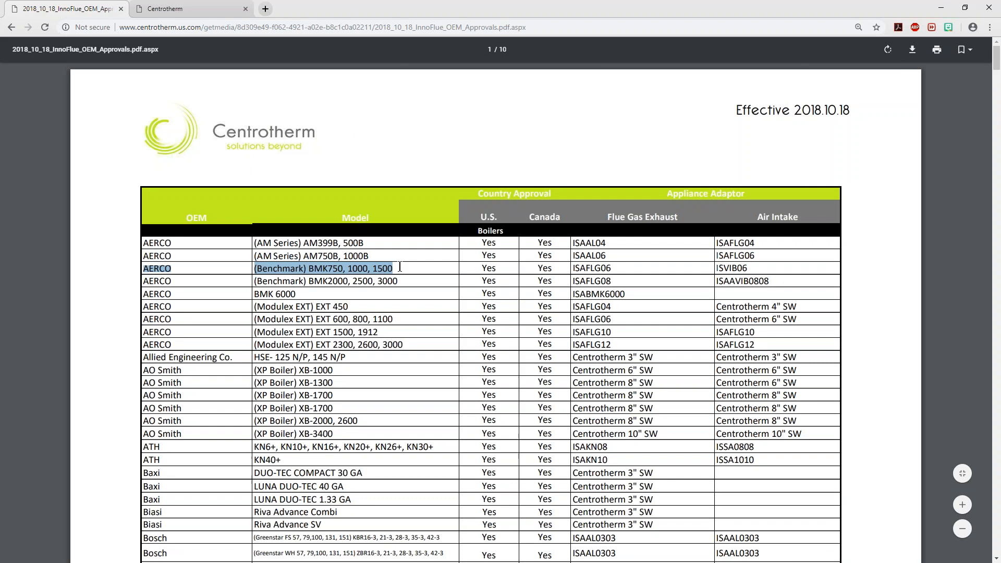
pyautogui.click(358, 261)
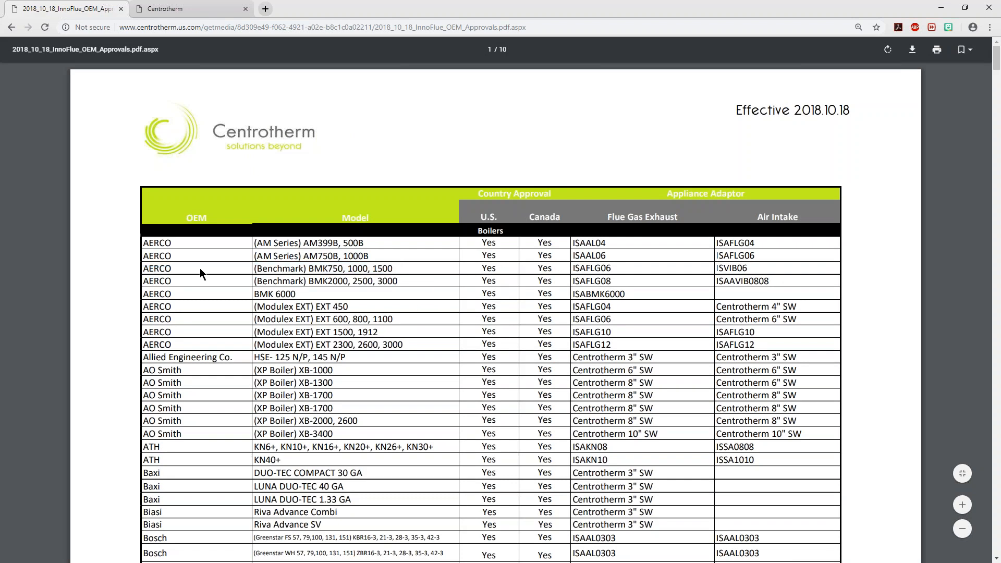
pyautogui.moveTo(145, 269); pyautogui.dragTo(645, 269)
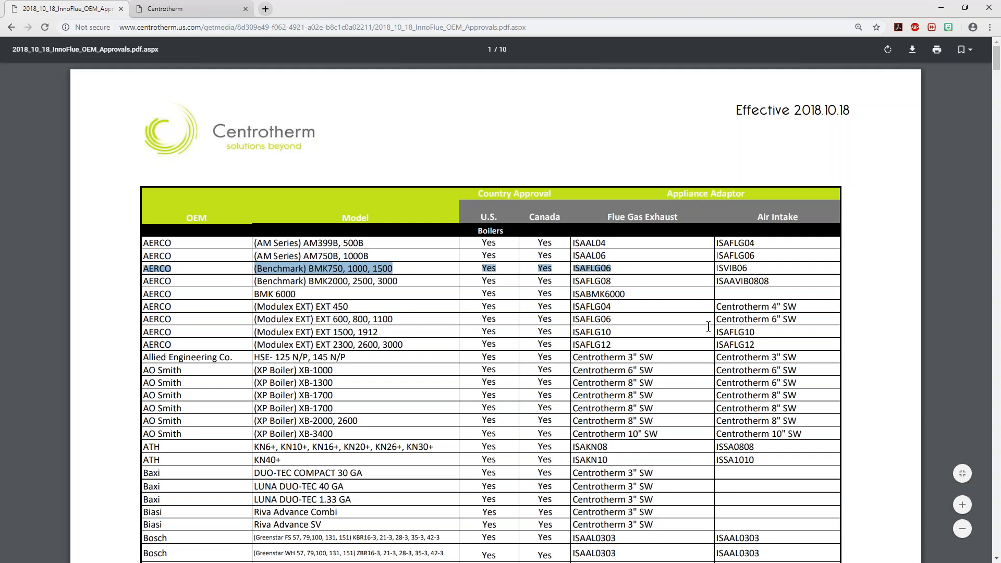
pyautogui.moveTo(680, 217); pyautogui.dragTo(593, 218)
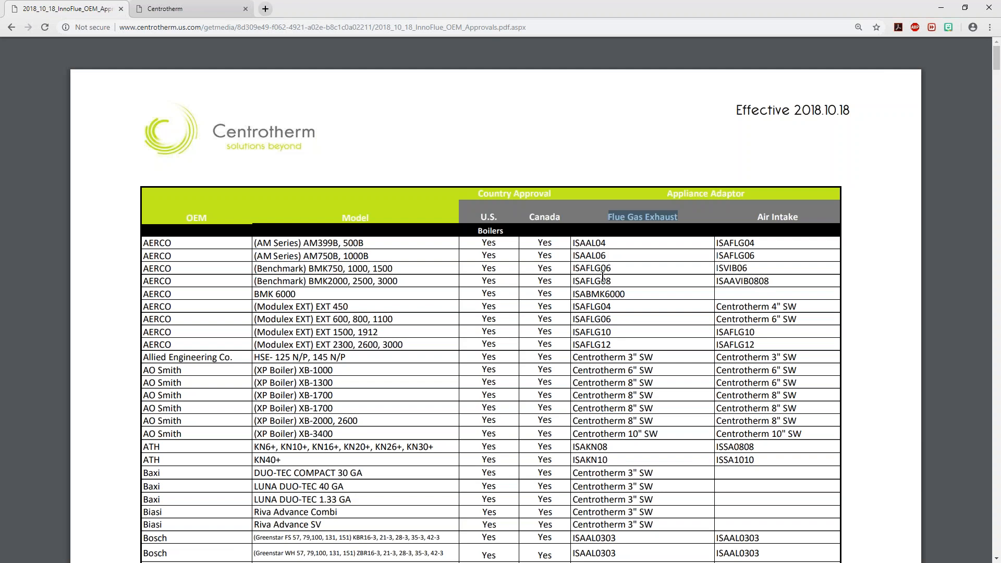
pyautogui.moveTo(614, 271); pyautogui.dragTo(601, 270)
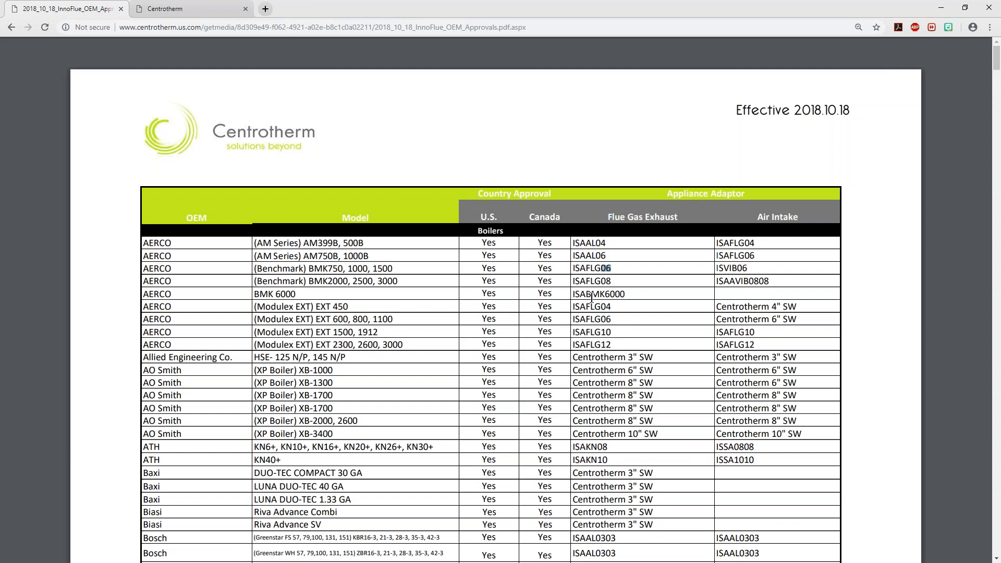
pyautogui.moveTo(579, 270); pyautogui.dragTo(610, 270)
pyautogui.click(570, 269)
pyautogui.moveTo(613, 269); pyautogui.dragTo(571, 269)
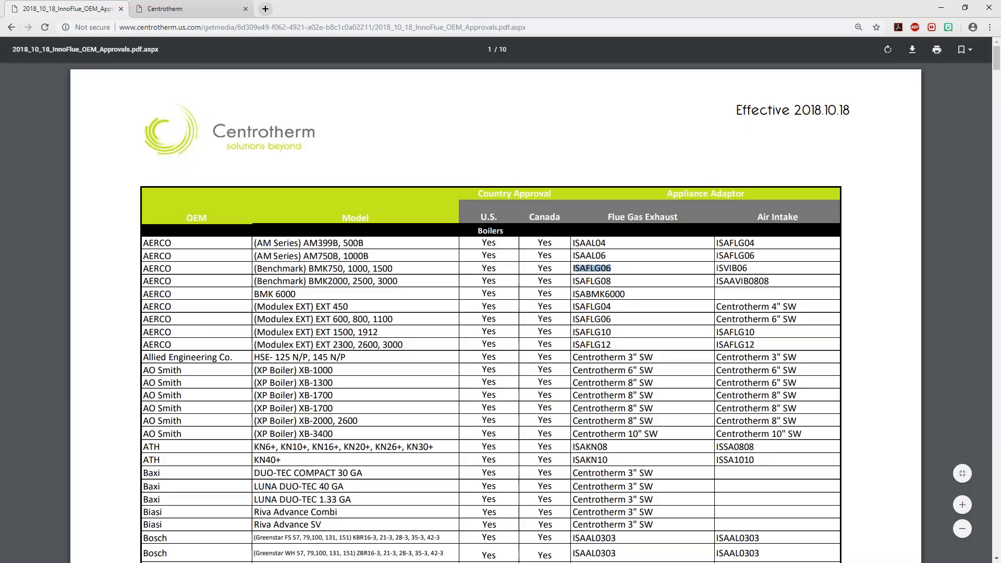
pyautogui.hotkey('alt', 'Tab')
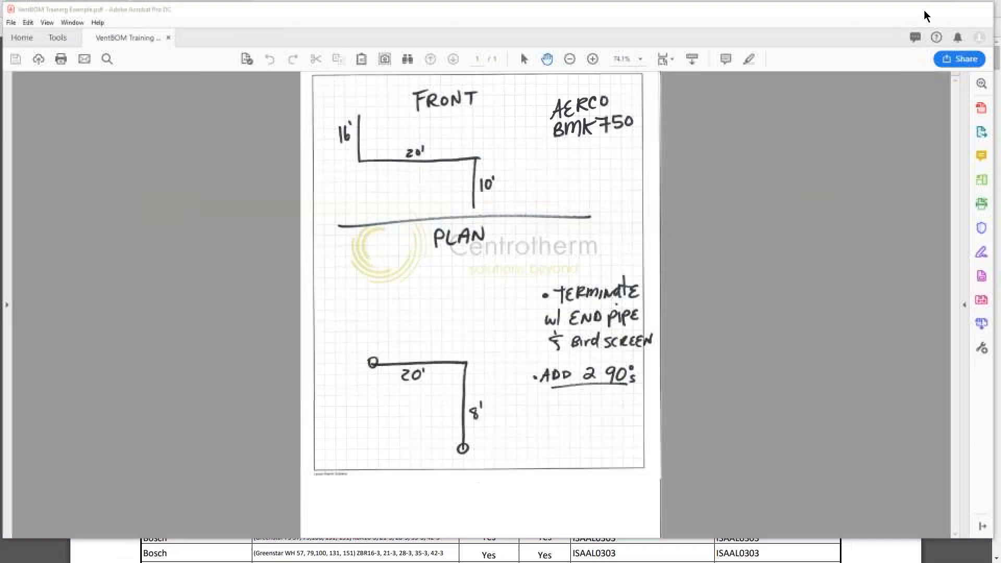
pyautogui.click(937, 11)
pyautogui.moveTo(143, 269); pyautogui.dragTo(644, 271)
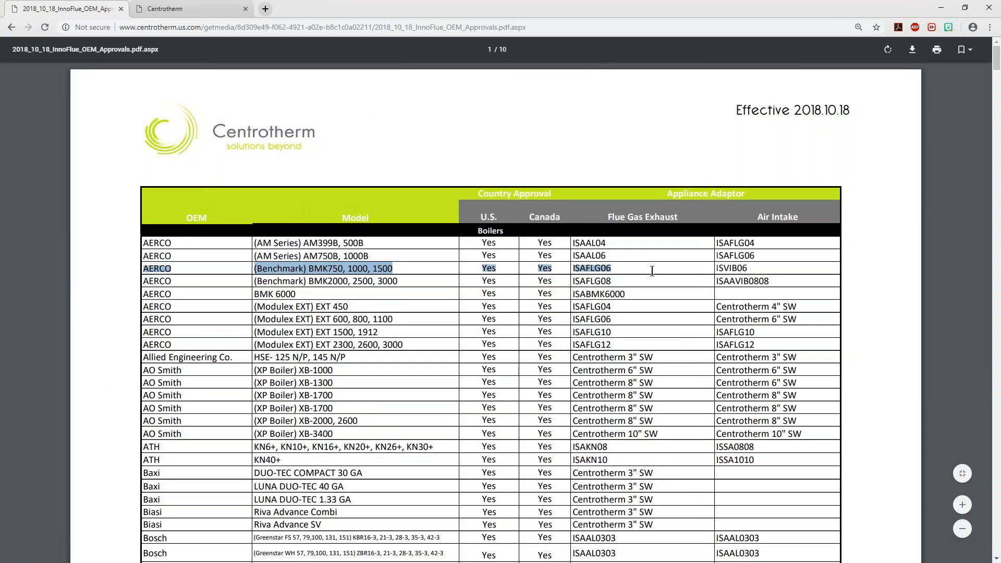
# Examine the flue gas exhaust entry for Patterson Kelley (Mach) C-2500 and the Water Heaters section, and return to the VentBOM layout
pyautogui.moveTo(997, 61); pyautogui.dragTo(997, 229)
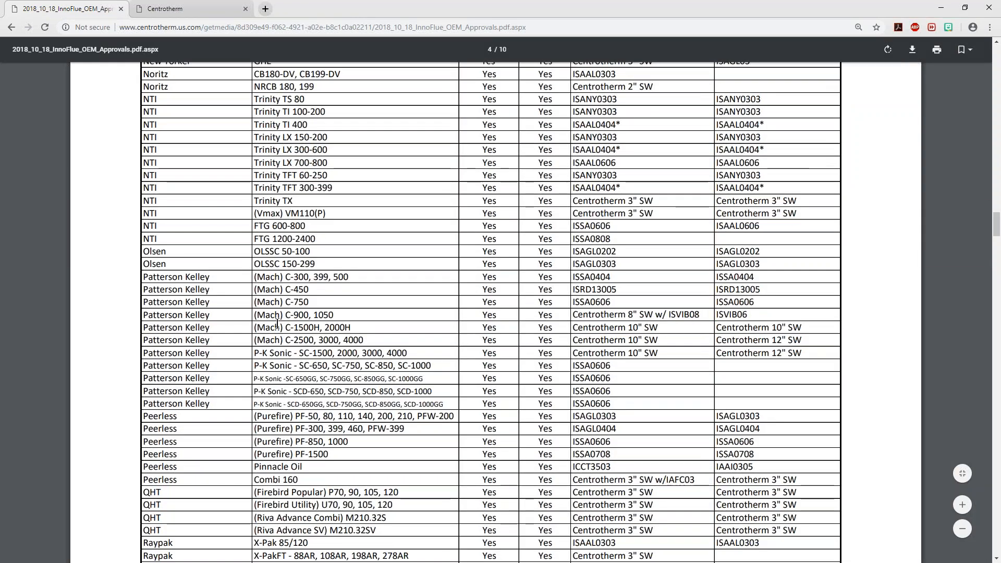
pyautogui.moveTo(142, 340); pyautogui.dragTo(314, 340)
pyautogui.click(576, 340)
pyautogui.moveTo(575, 339); pyautogui.dragTo(655, 345)
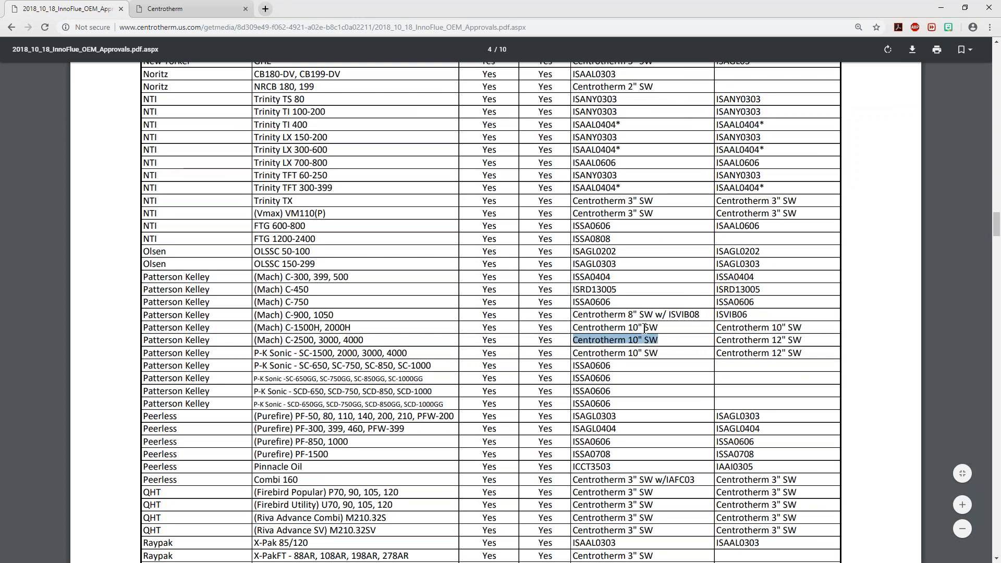
pyautogui.moveTo(995, 225); pyautogui.dragTo(970, 327)
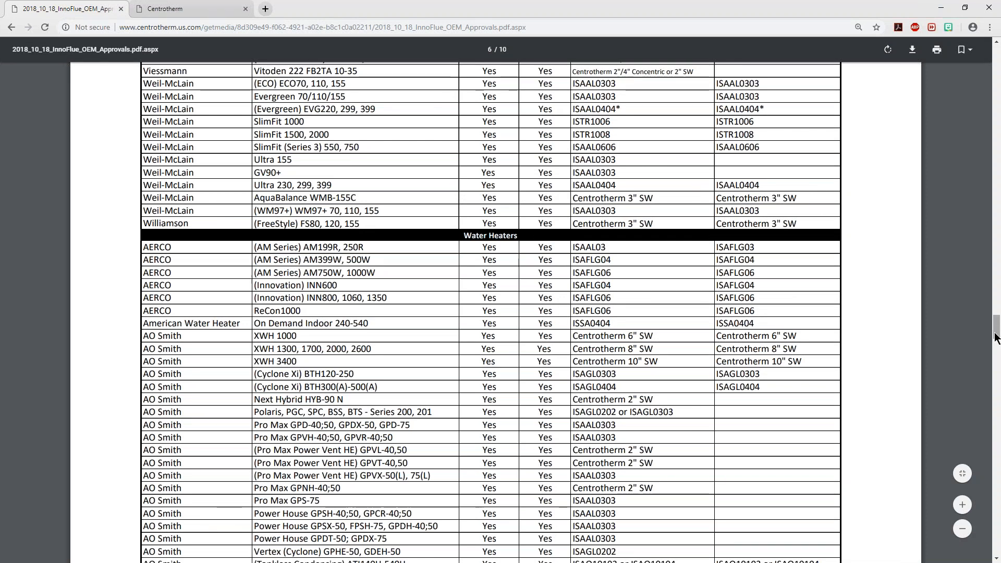
pyautogui.moveTo(996, 331); pyautogui.dragTo(997, 52)
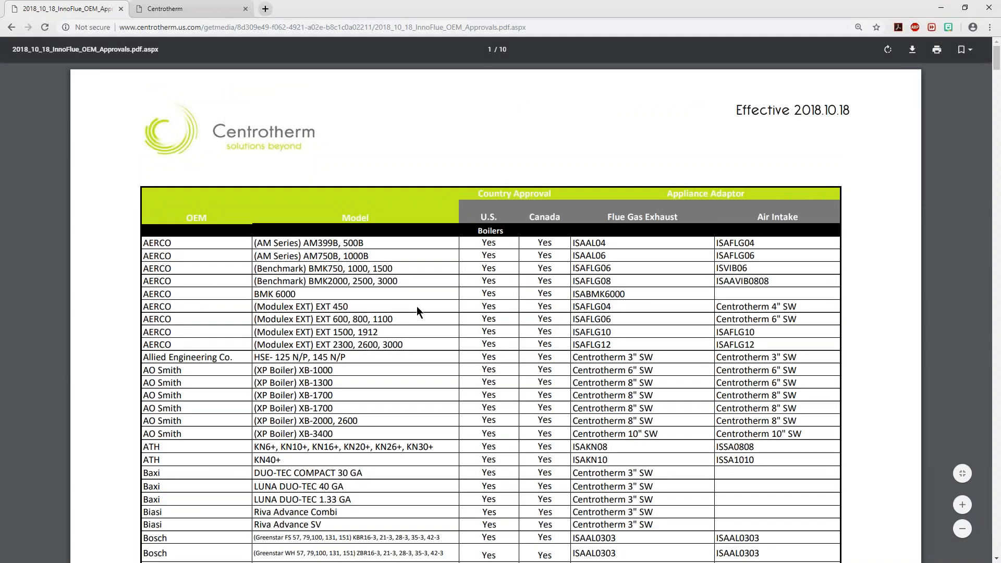
pyautogui.moveTo(144, 268); pyautogui.dragTo(612, 268)
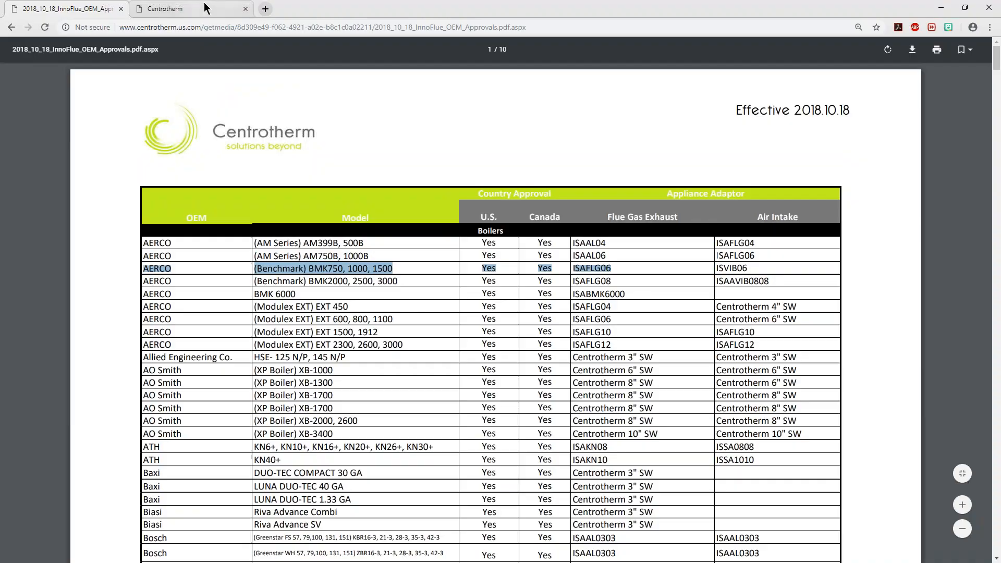
pyautogui.click(177, 9)
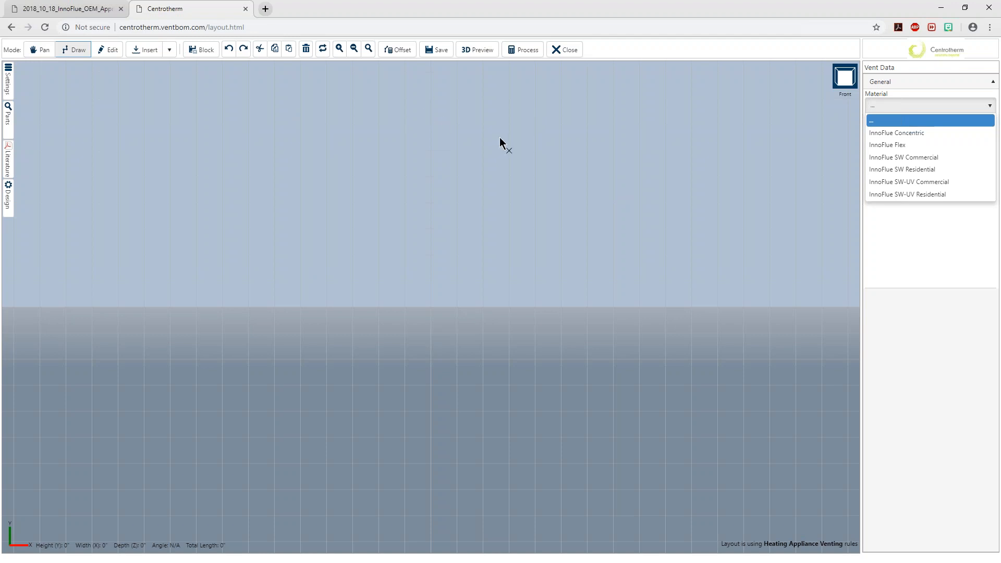
pyautogui.click(40, 50)
pyautogui.moveTo(384, 305)
pyautogui.mouseDown()
pyautogui.moveTo(445, 286)
pyautogui.moveTo(286, 387)
pyautogui.moveTo(506, 248)
pyautogui.moveTo(406, 312)
pyautogui.moveTo(456, 272)
pyautogui.moveTo(672, 418)
pyautogui.moveTo(494, 386)
pyautogui.moveTo(391, 305)
pyautogui.moveTo(411, 307)
pyautogui.moveTo(423, 339)
pyautogui.moveTo(473, 322)
pyautogui.moveTo(568, 259)
pyautogui.moveTo(505, 256)
pyautogui.moveTo(582, 255)
pyautogui.mouseUp()
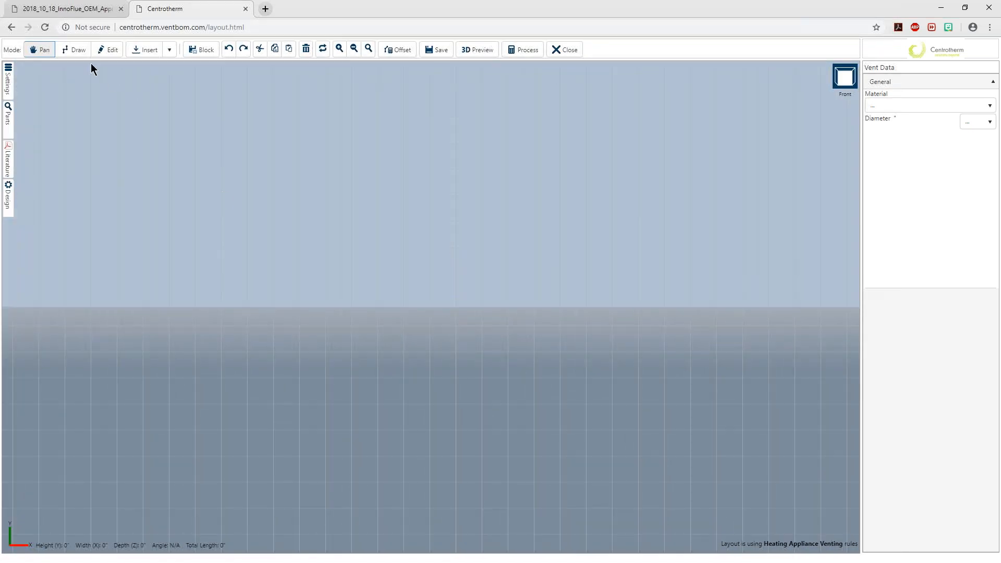
pyautogui.click(73, 50)
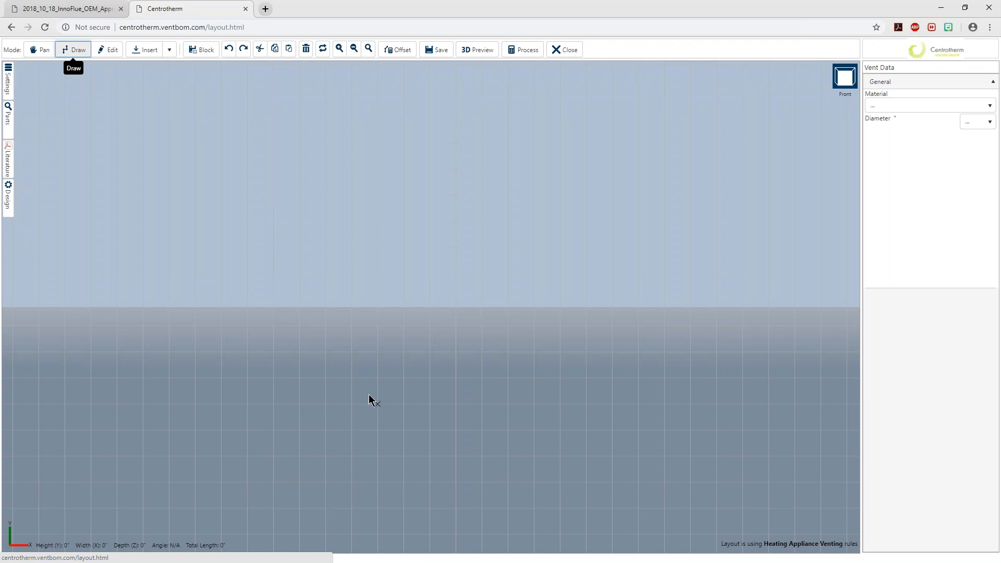
pyautogui.click(108, 49)
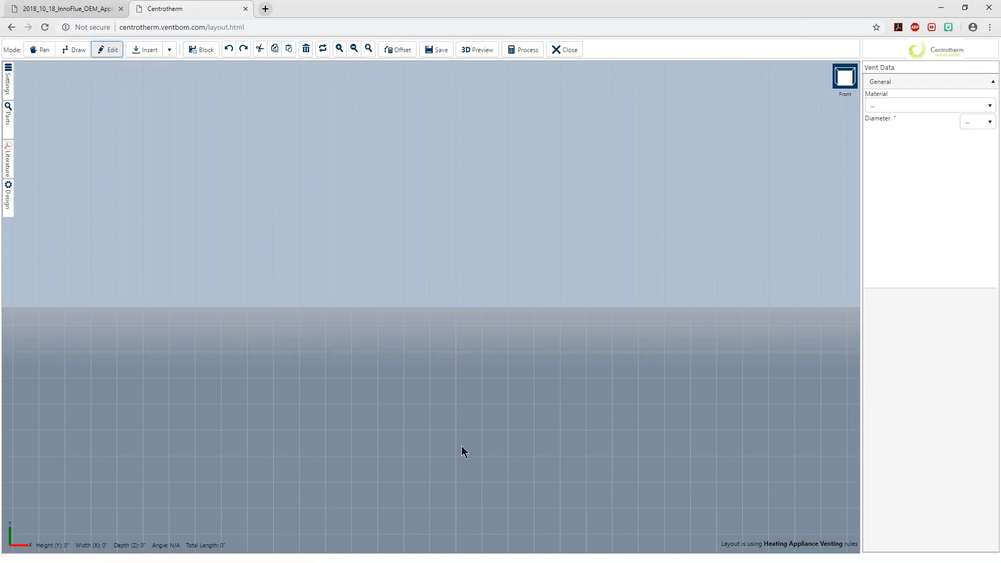
pyautogui.click(73, 50)
pyautogui.click(170, 49)
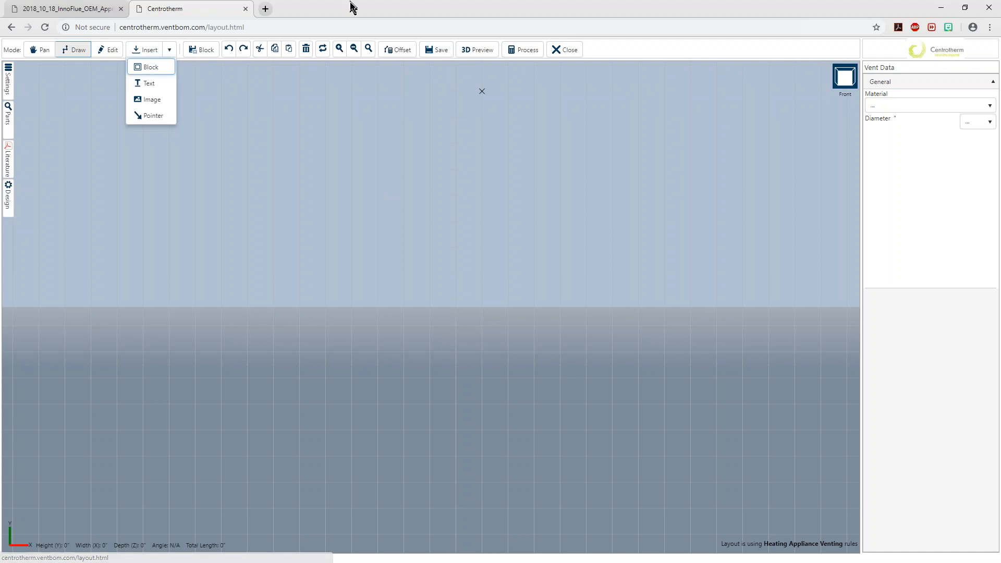
pyautogui.click(170, 50)
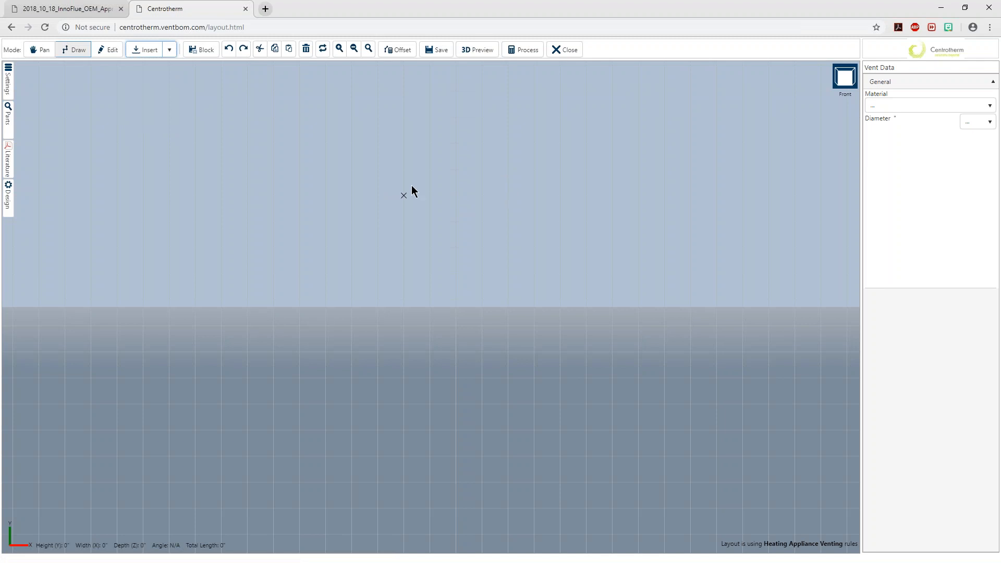
# Set the vent material to InnoFlue SW Commercial and the diameter to 6 inches
pyautogui.click(987, 107)
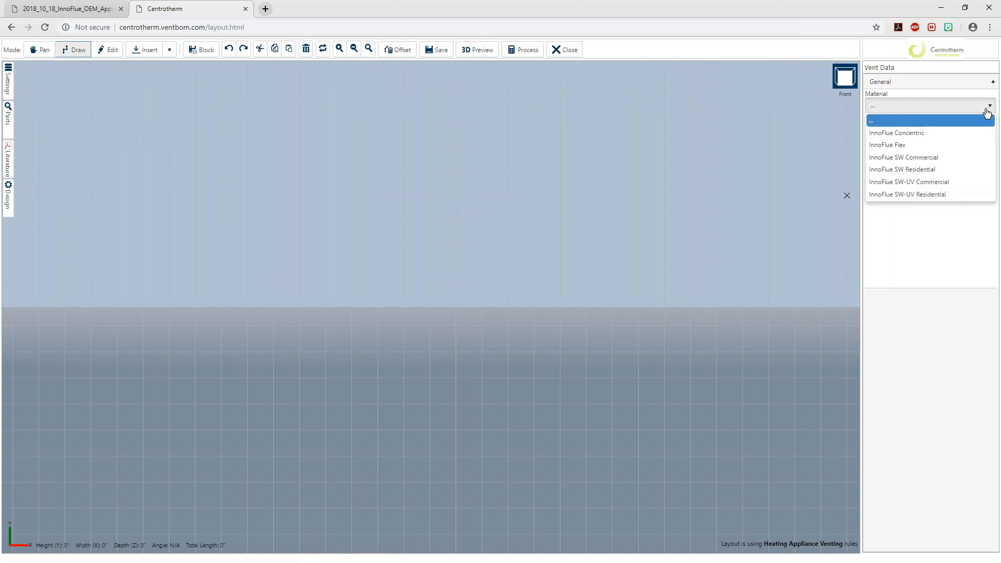
pyautogui.click(962, 157)
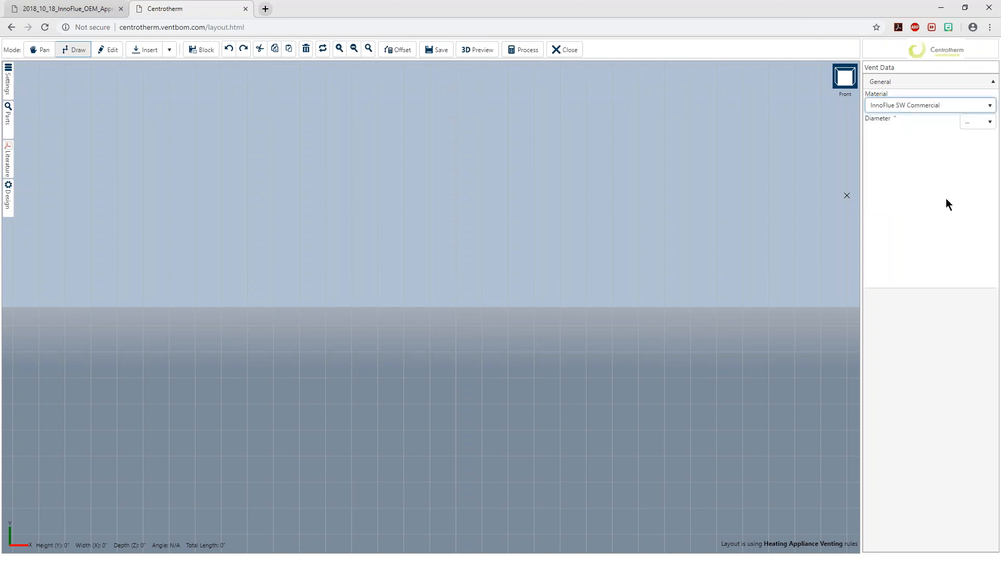
pyautogui.click(990, 124)
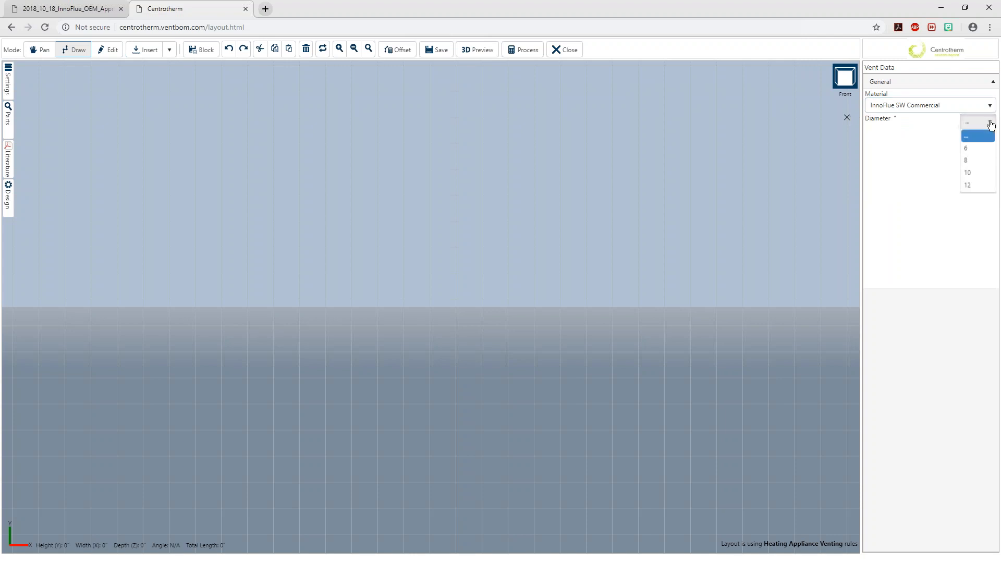
pyautogui.click(974, 150)
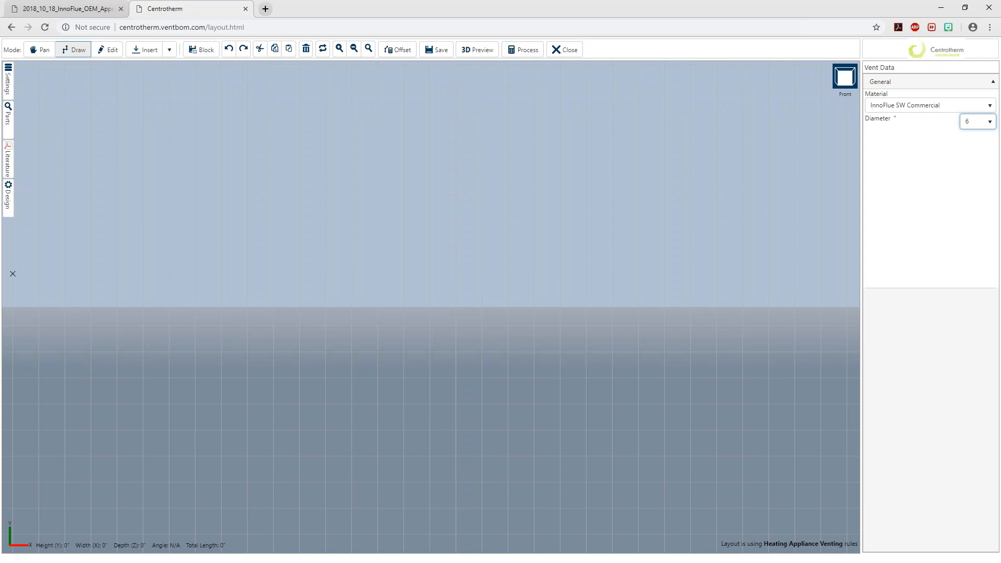
# Check the front sketch in Adobe Acrobat and draw the first vertical vent run upward in the layout's front view
pyautogui.hotkey('alt', 'Tab')
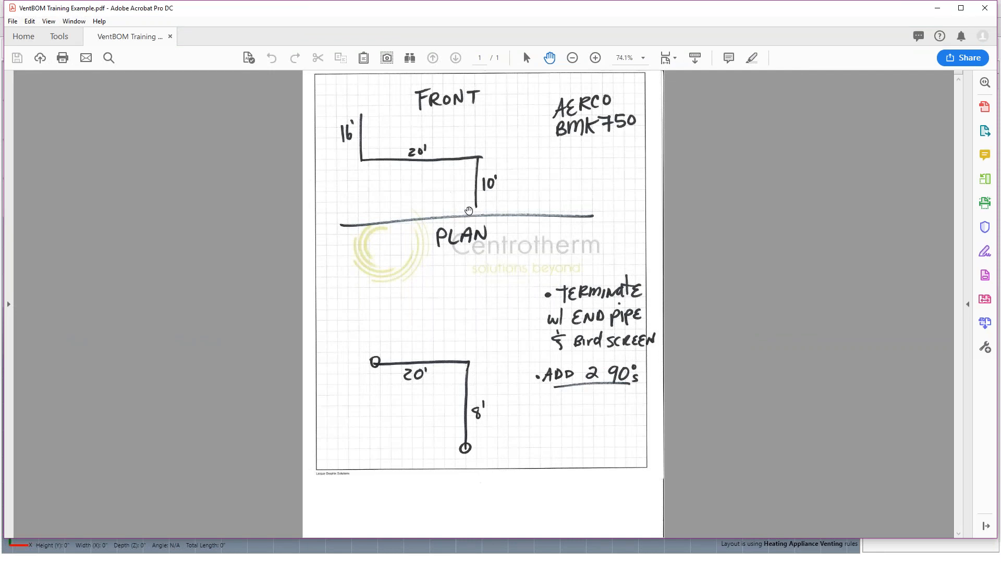
pyautogui.click(933, 14)
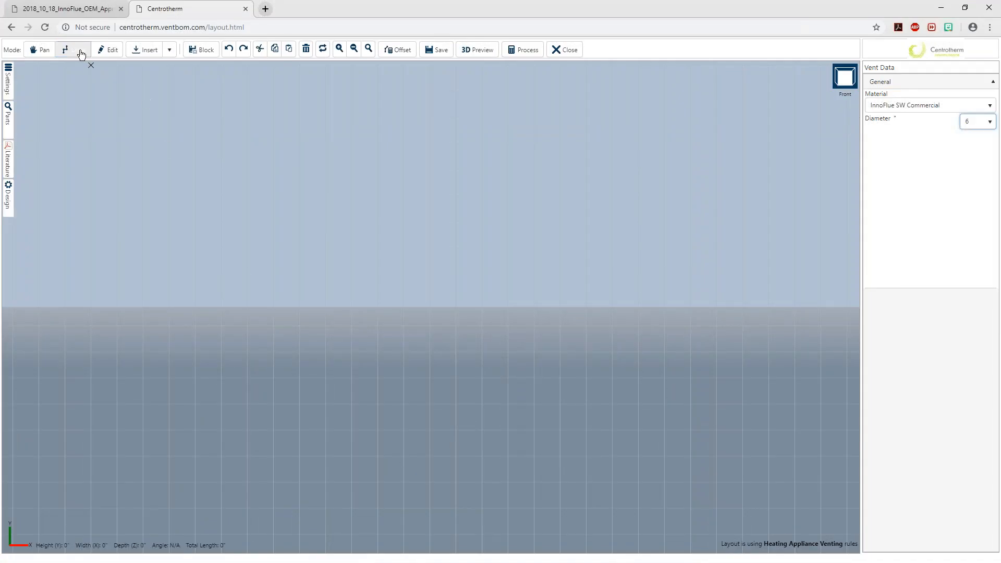
pyautogui.click(382, 429)
pyautogui.click(374, 323)
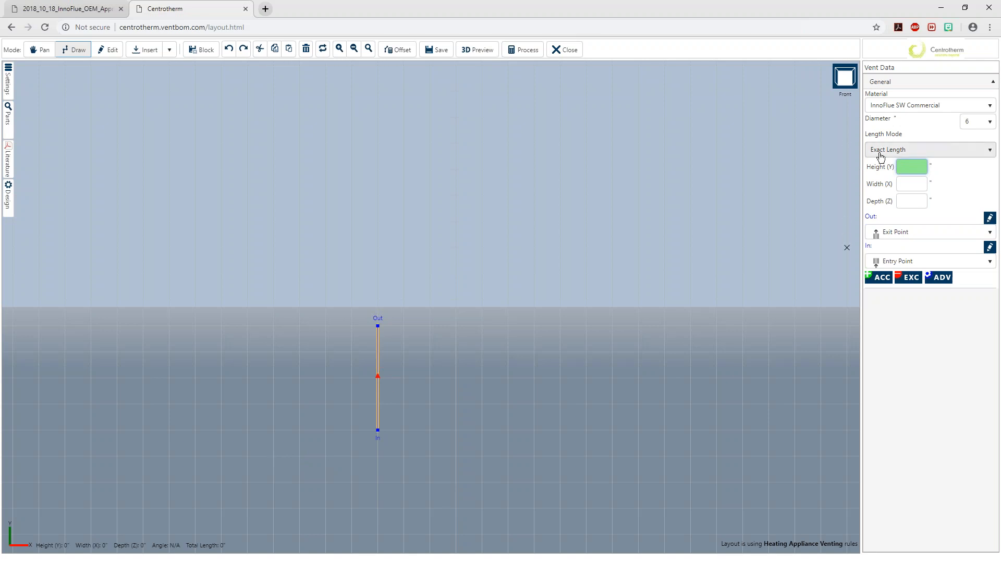
# Set the first vertical vent run's exact height to 10 feet
pyautogui.click(912, 166)
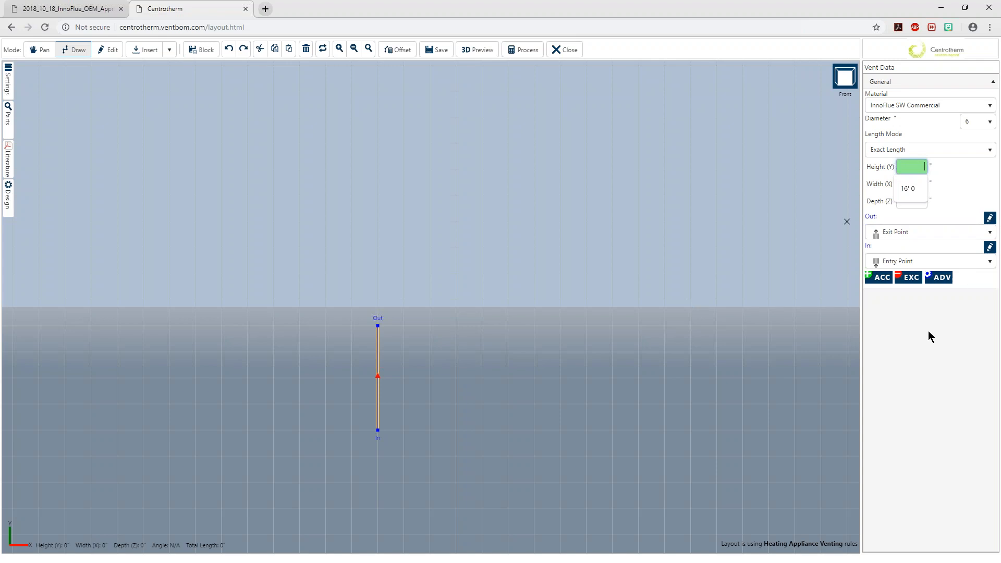
pyautogui.write('10')
pyautogui.press('Return')
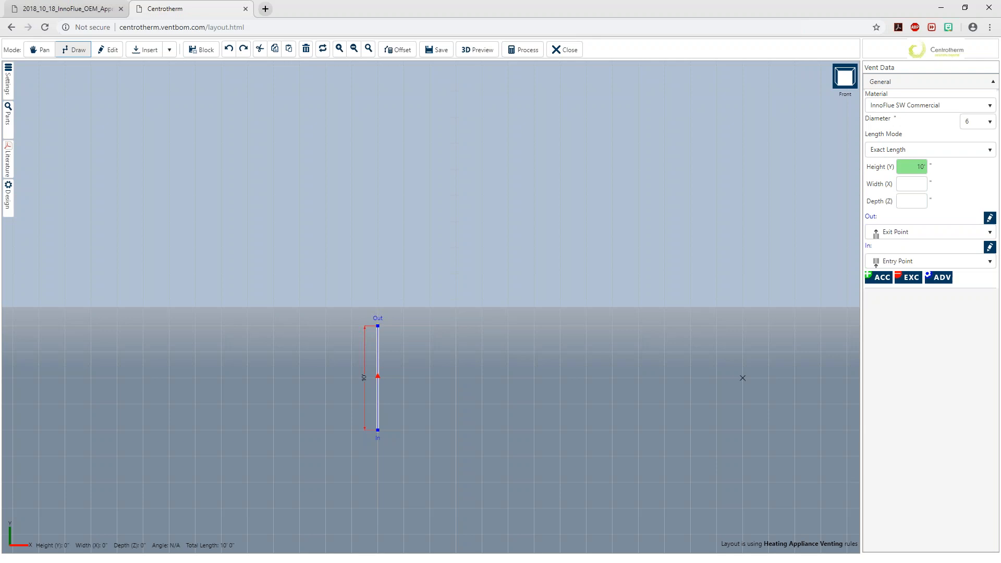
# Check the sketch in Adobe Acrobat and, in the layout's Top/Plan view, draw a run with 8-foot depth from the first vertical run's end
pyautogui.hotkey('alt', 'Tab')
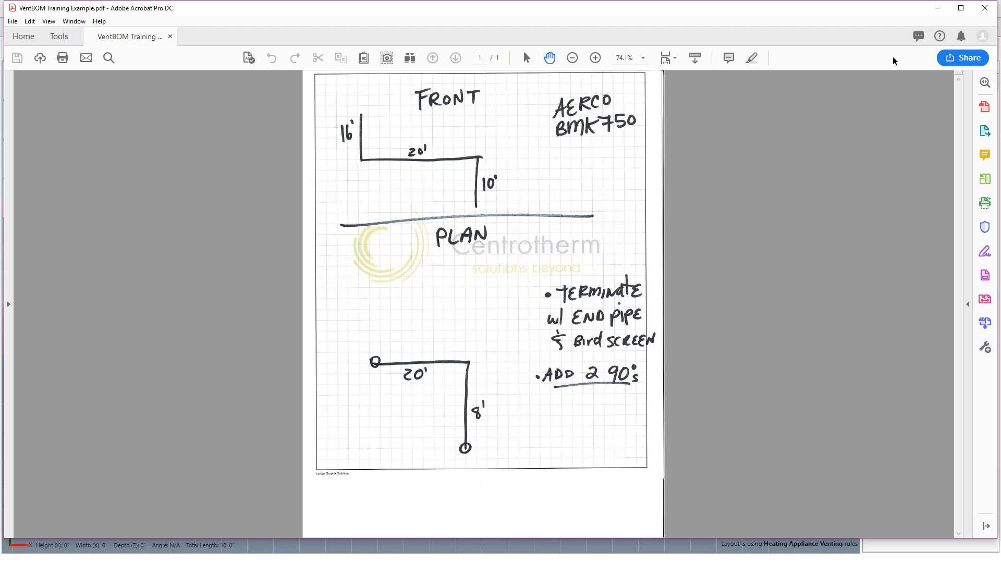
pyautogui.click(937, 7)
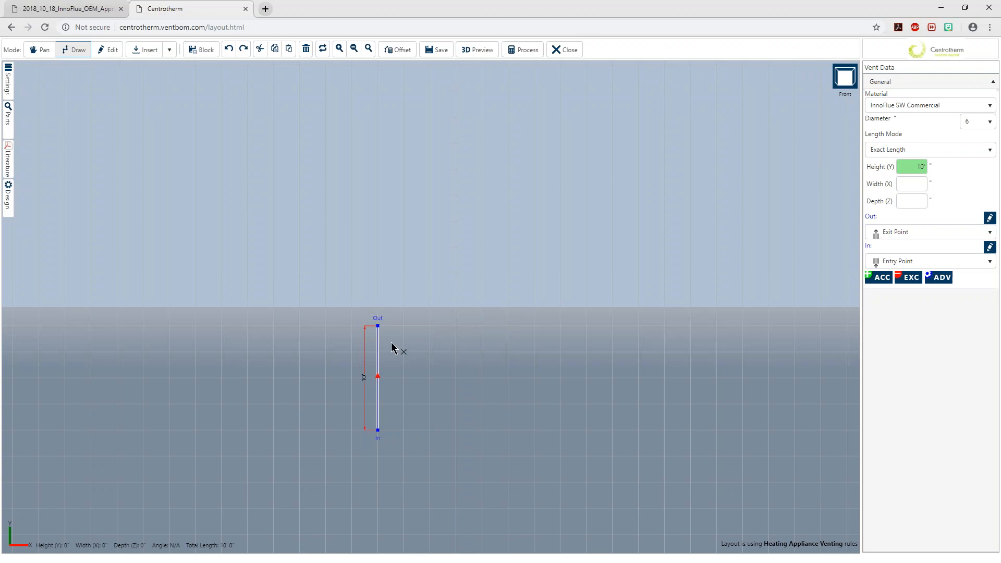
pyautogui.click(843, 83)
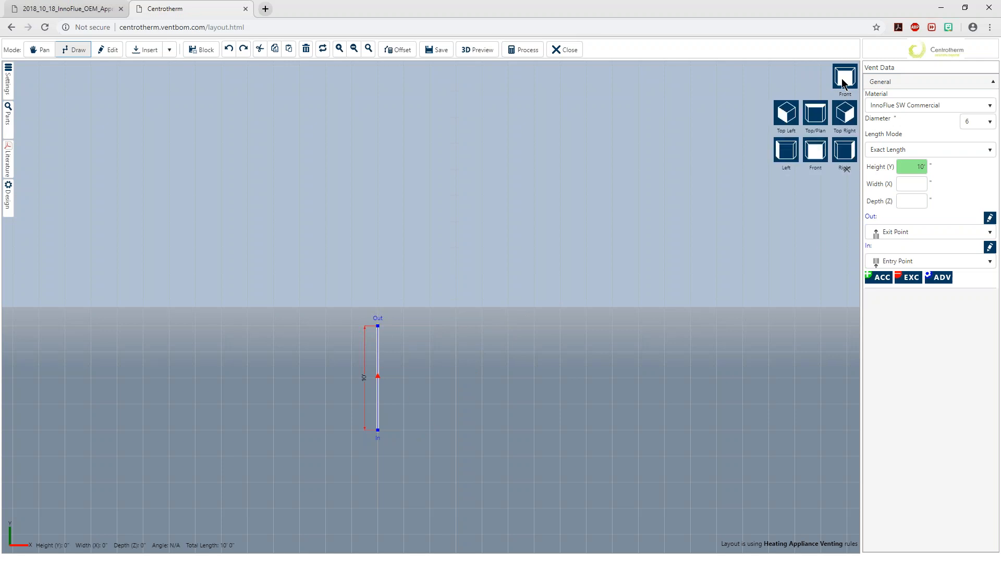
pyautogui.click(817, 115)
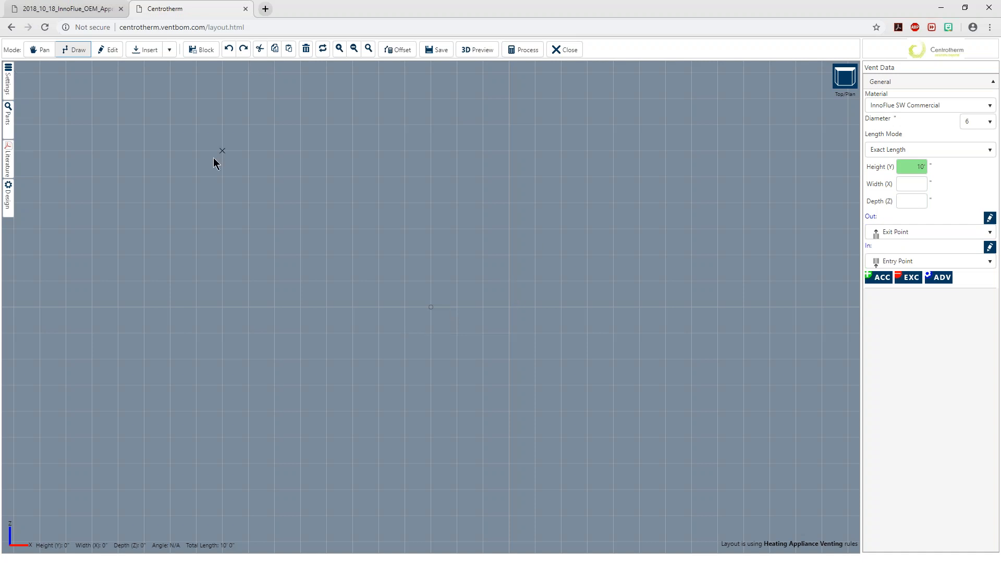
pyautogui.click(431, 307)
pyautogui.click(432, 203)
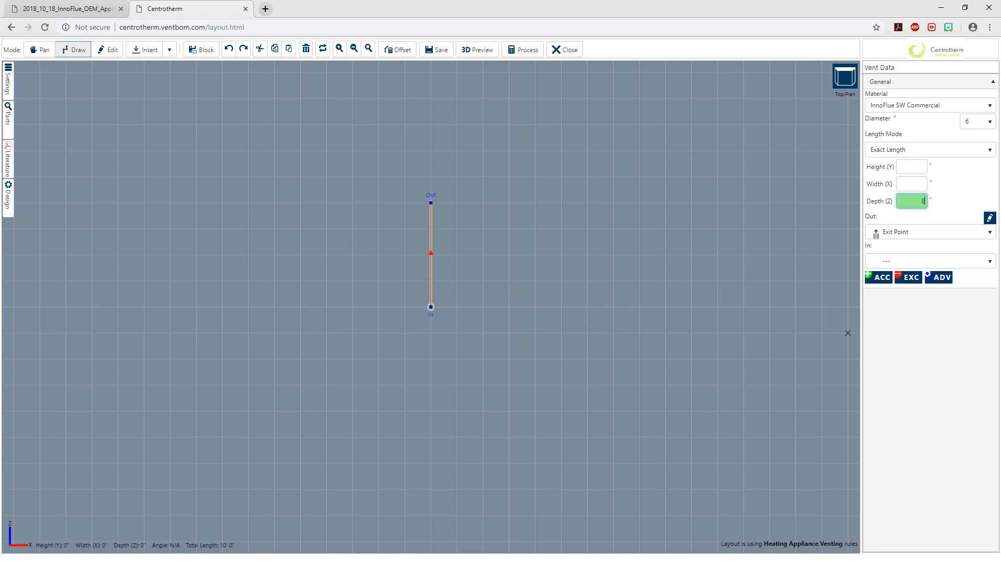
pyautogui.press('Return')
# Check the sketch in Adobe Acrobat again and draw a 20-foot-wide run leftward from the 8-foot run's open end
pyautogui.hotkey('alt', 'Tab')
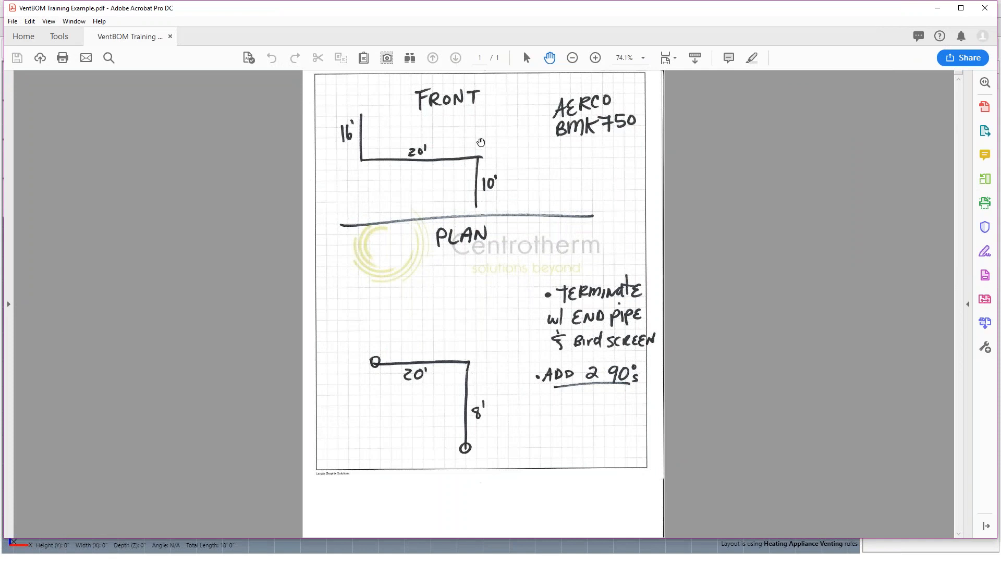
pyautogui.click(937, 8)
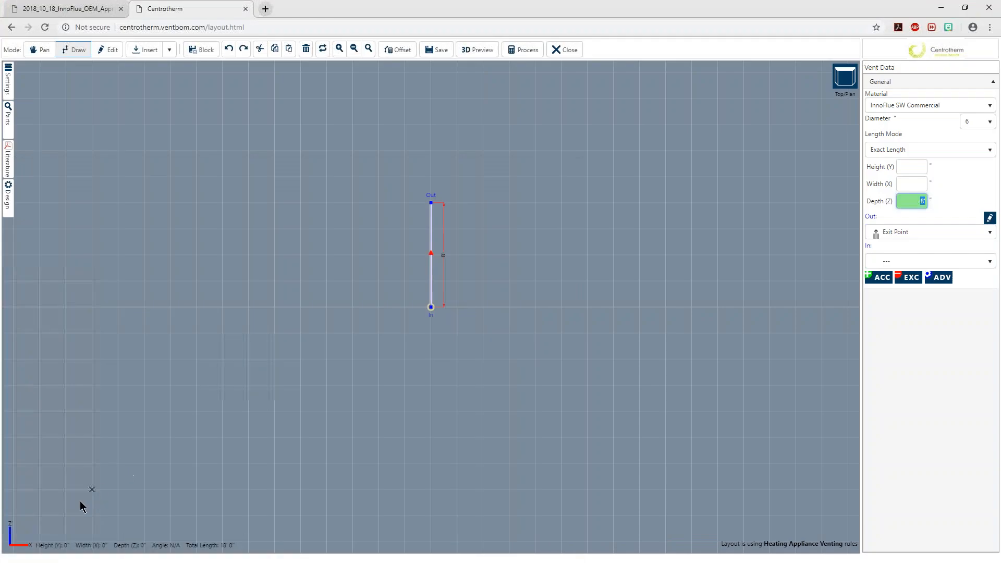
pyautogui.moveTo(431, 203); pyautogui.dragTo(243, 208)
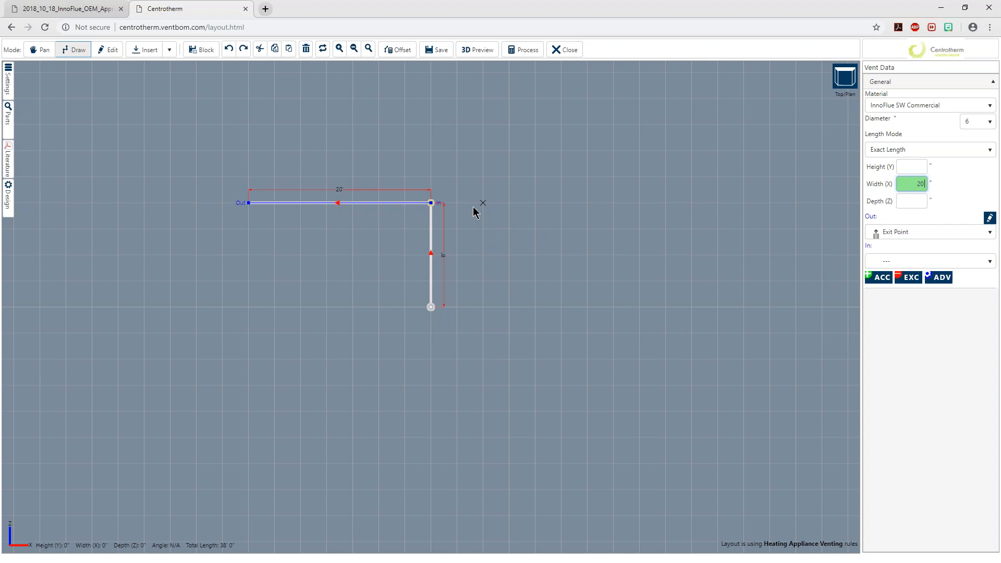
pyautogui.click(927, 182)
# In the Top Left view, check the sketch in Adobe Acrobat and draw a 16-foot vertical run upward from the 20-foot run's open end
pyautogui.moveTo(851, 79)
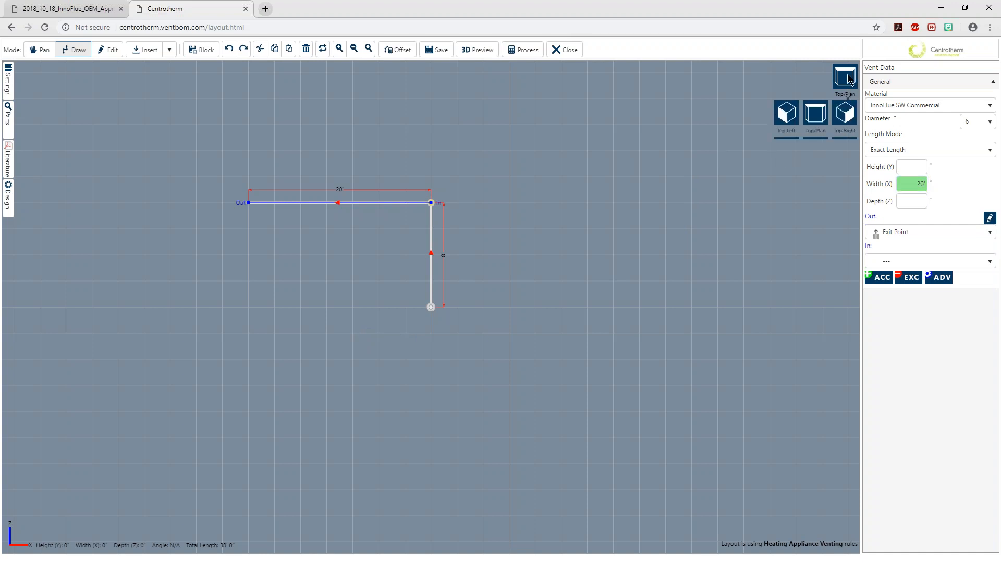
pyautogui.click(789, 118)
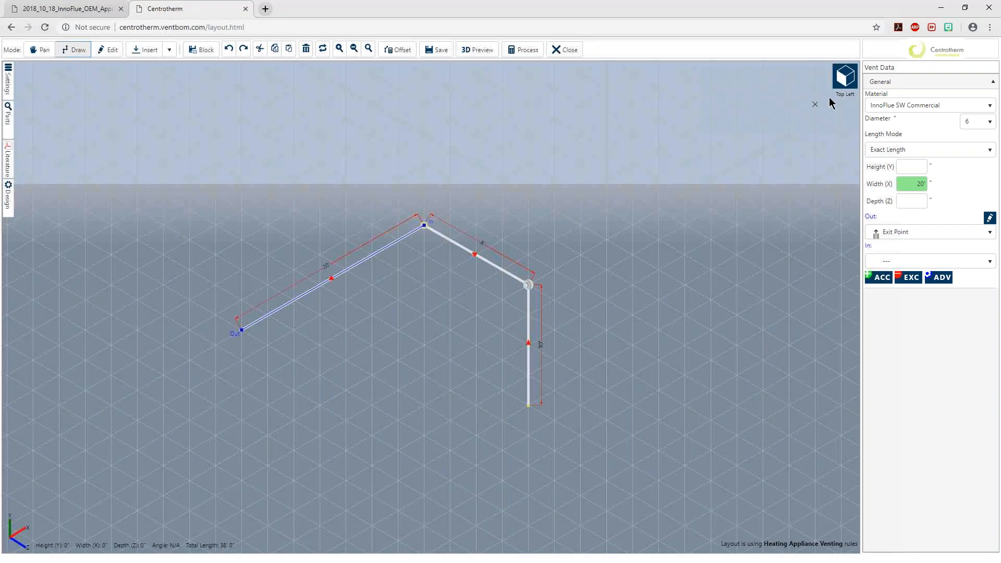
pyautogui.click(845, 86)
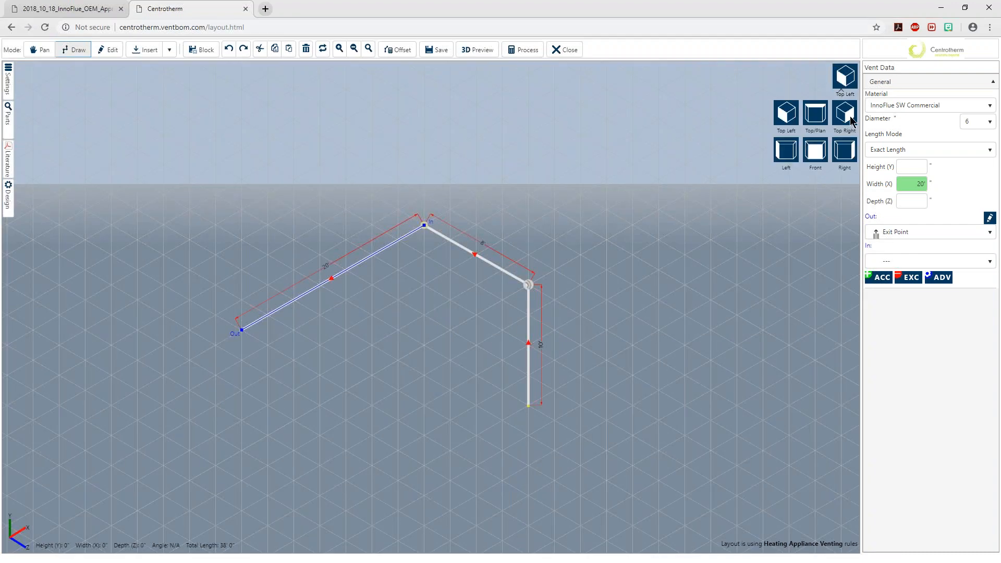
pyautogui.click(845, 120)
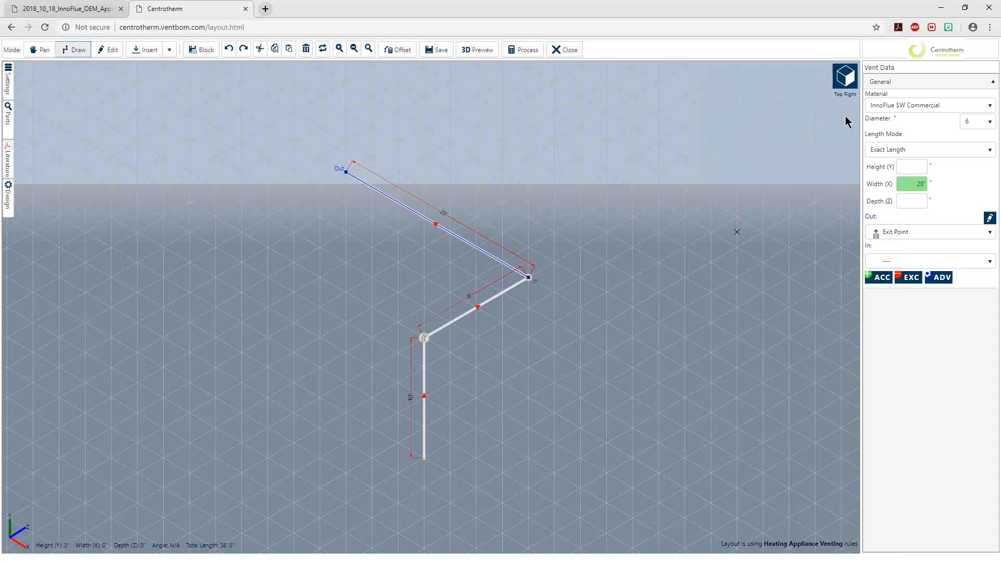
pyautogui.click(843, 82)
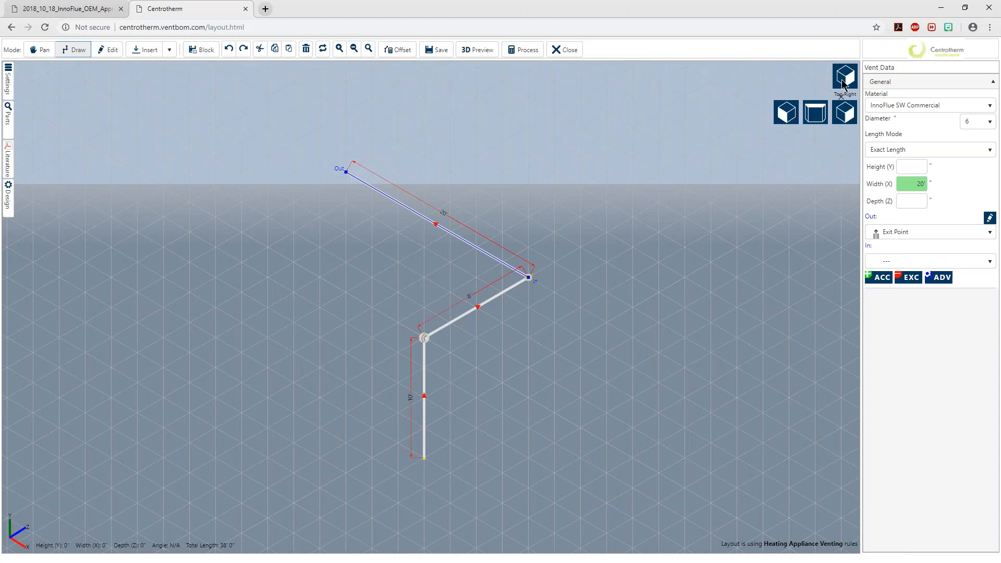
pyautogui.click(788, 106)
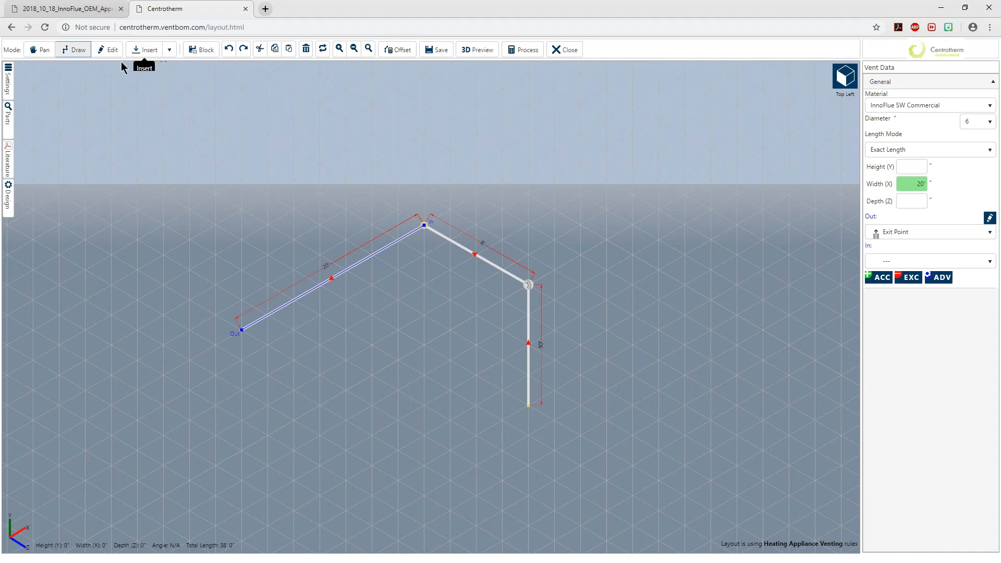
pyautogui.hotkey('alt', 'Tab')
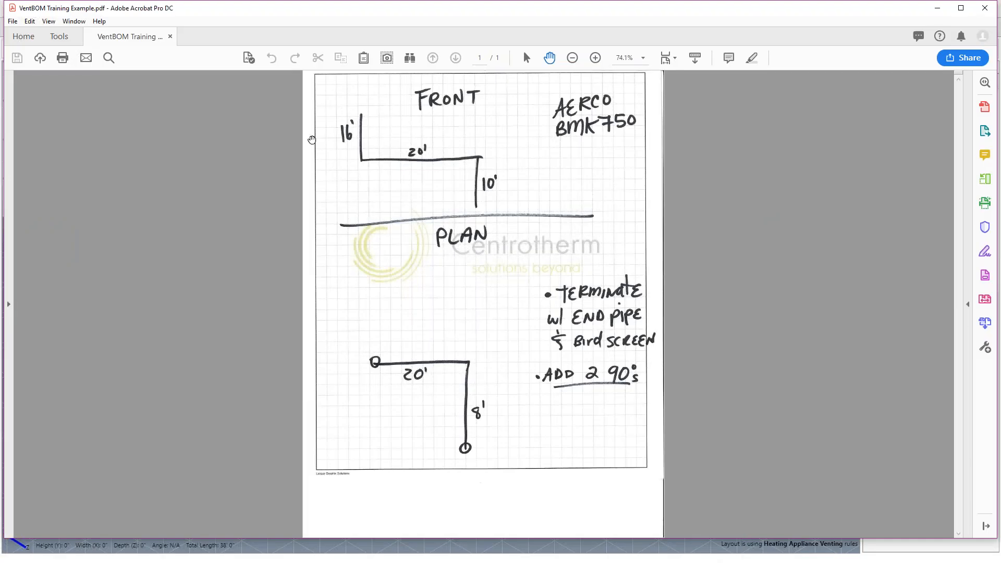
pyautogui.click(936, 8)
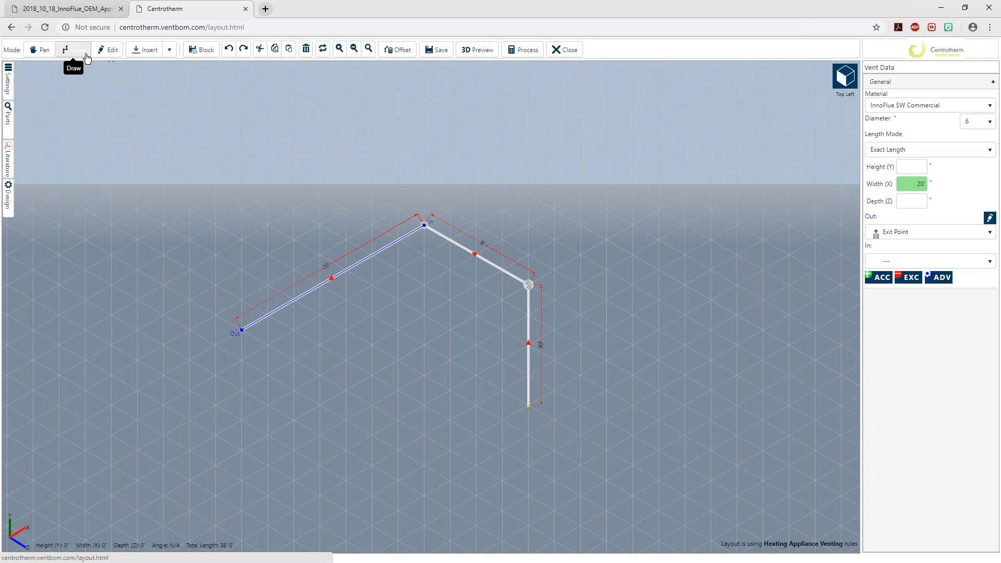
pyautogui.click(241, 209)
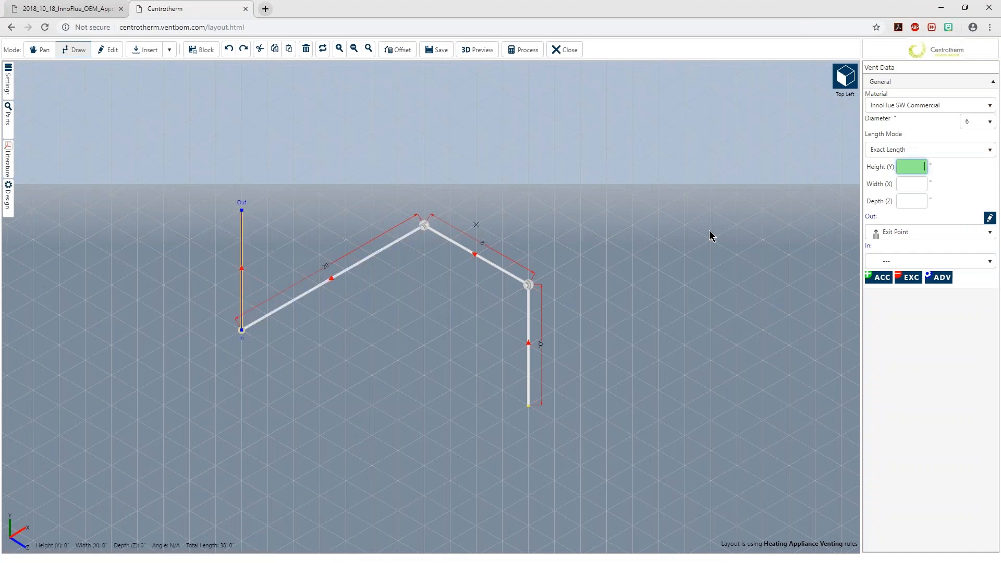
pyautogui.write('16')
pyautogui.press('Return')
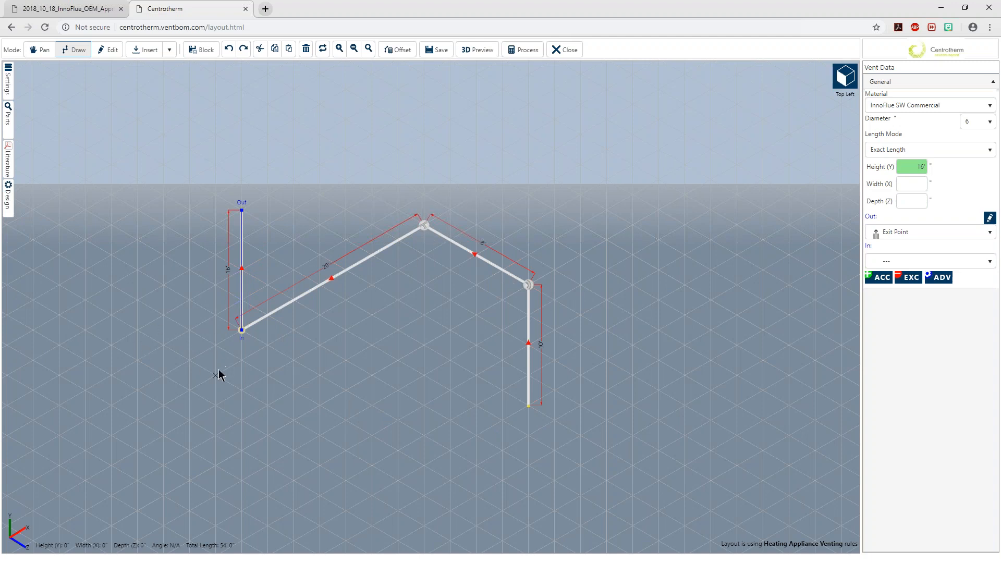
# Check the sketch in Adobe Acrobat and set the 10-foot vertical run's starting point to the ISAFLG06 6" Flanged Appliance Adaptor
pyautogui.hotkey('alt', 'Tab')
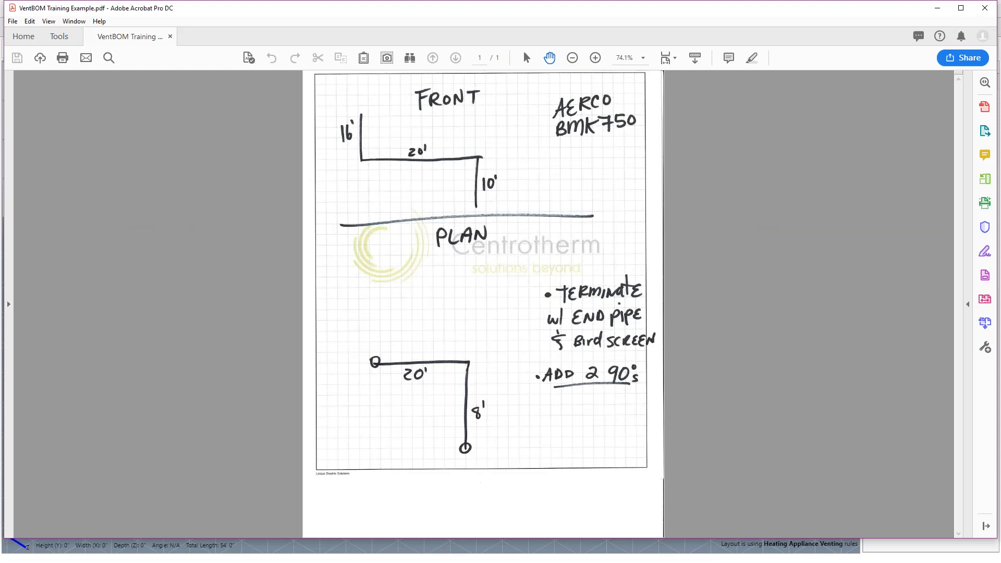
pyautogui.hotkey('alt', 'Tab')
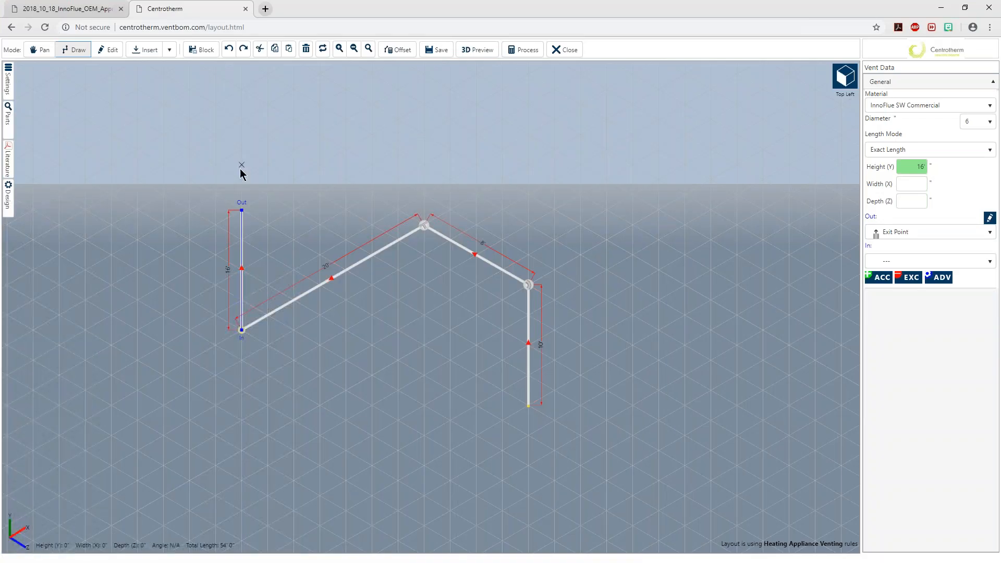
pyautogui.click(107, 50)
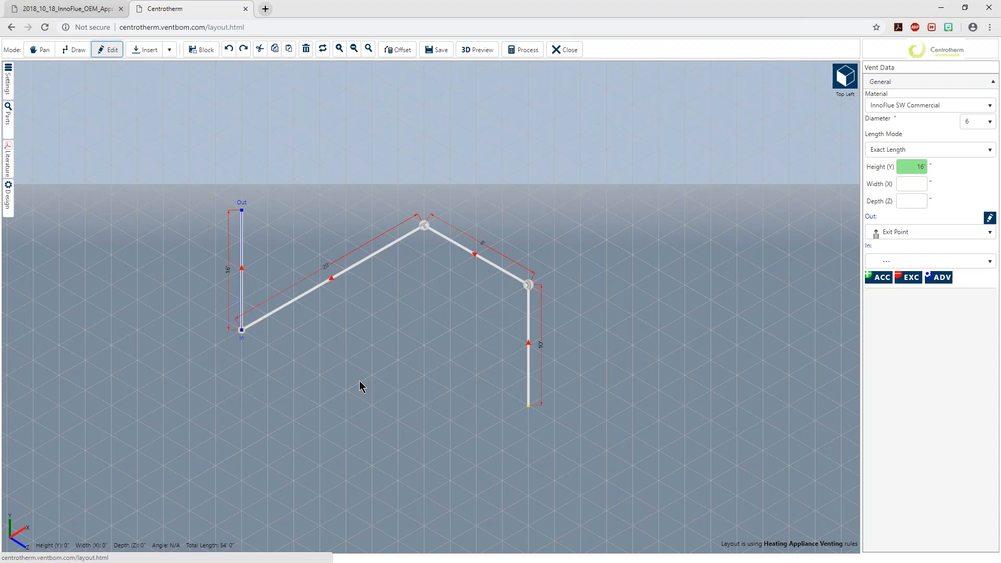
pyautogui.click(527, 327)
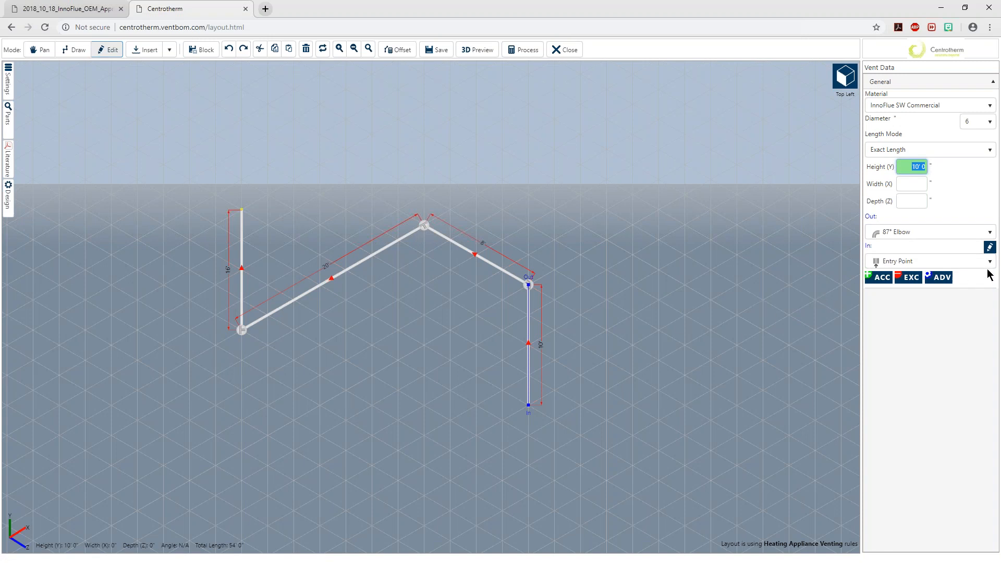
pyautogui.click(989, 247)
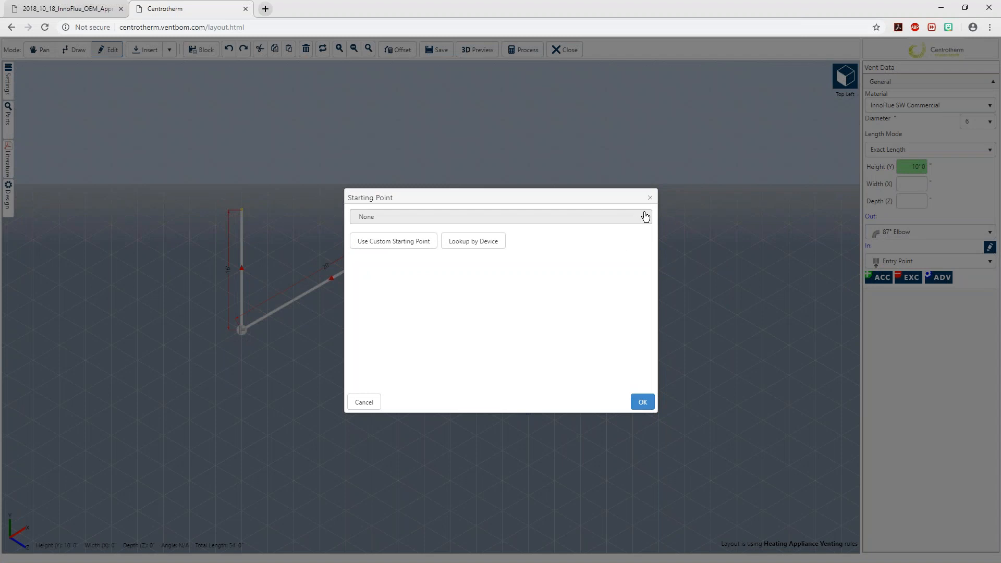
pyautogui.click(646, 218)
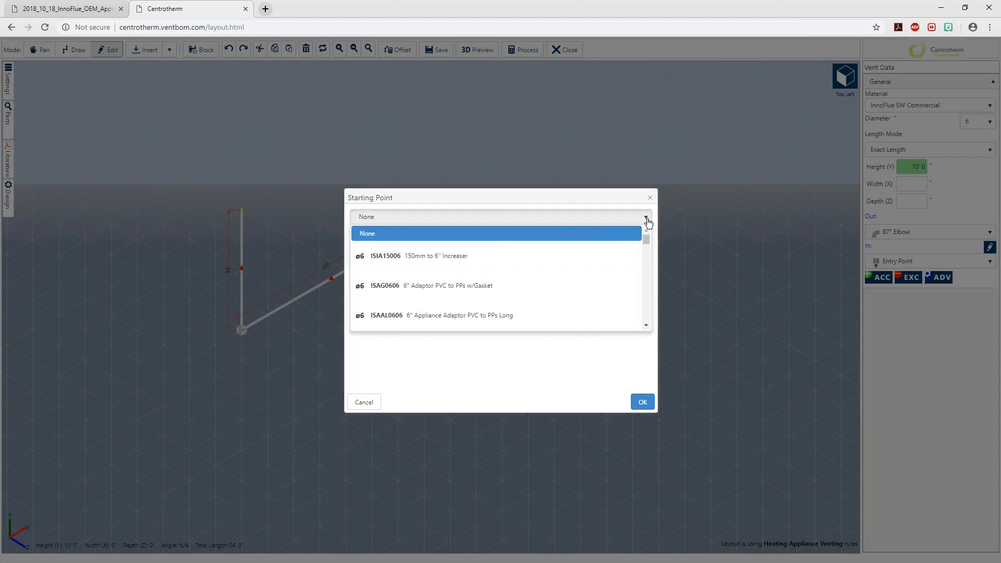
pyautogui.click(643, 325)
pyautogui.click(643, 325)
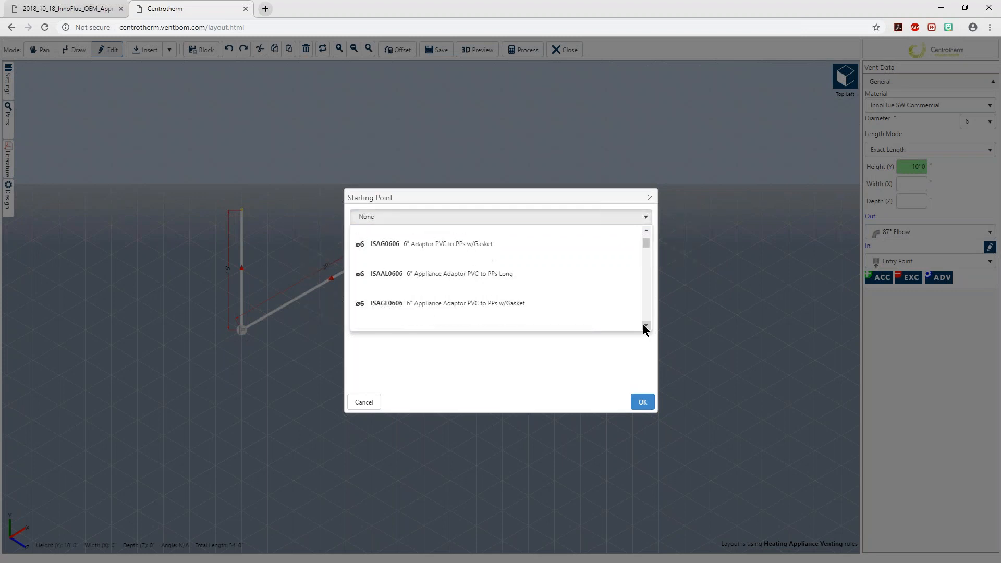
pyautogui.click(643, 325)
pyautogui.click(643, 326)
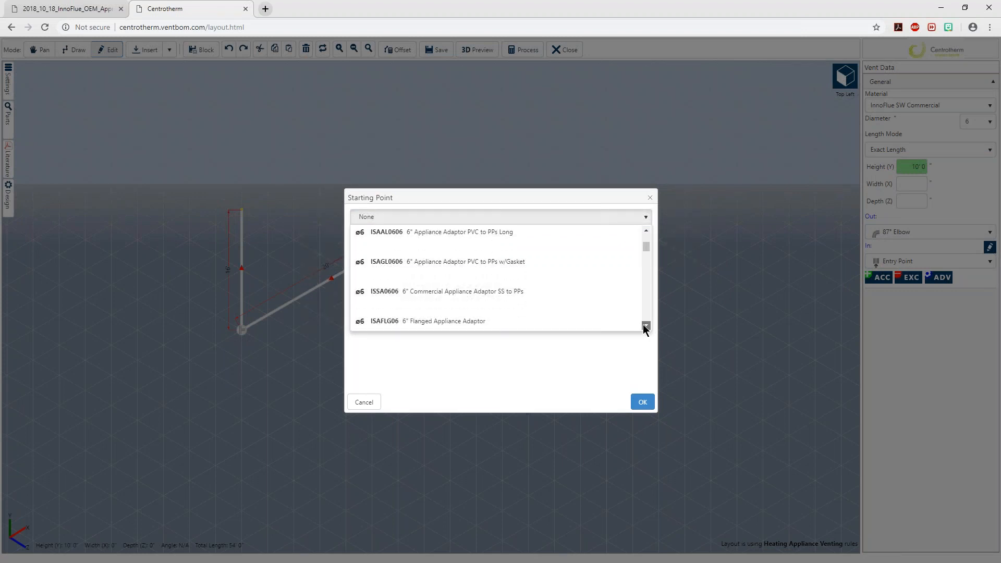
pyautogui.moveTo(651, 254)
pyautogui.mouseDown()
pyautogui.moveTo(658, 329)
pyautogui.moveTo(664, 233)
pyautogui.moveTo(654, 239)
pyautogui.mouseUp()
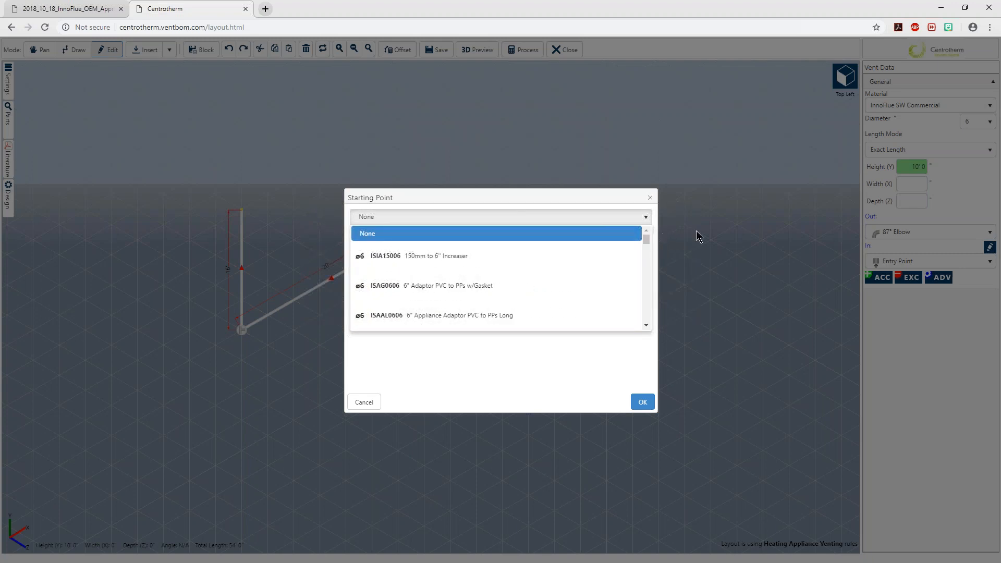
pyautogui.click(645, 325)
pyautogui.click(645, 326)
pyautogui.click(645, 325)
pyautogui.click(645, 325)
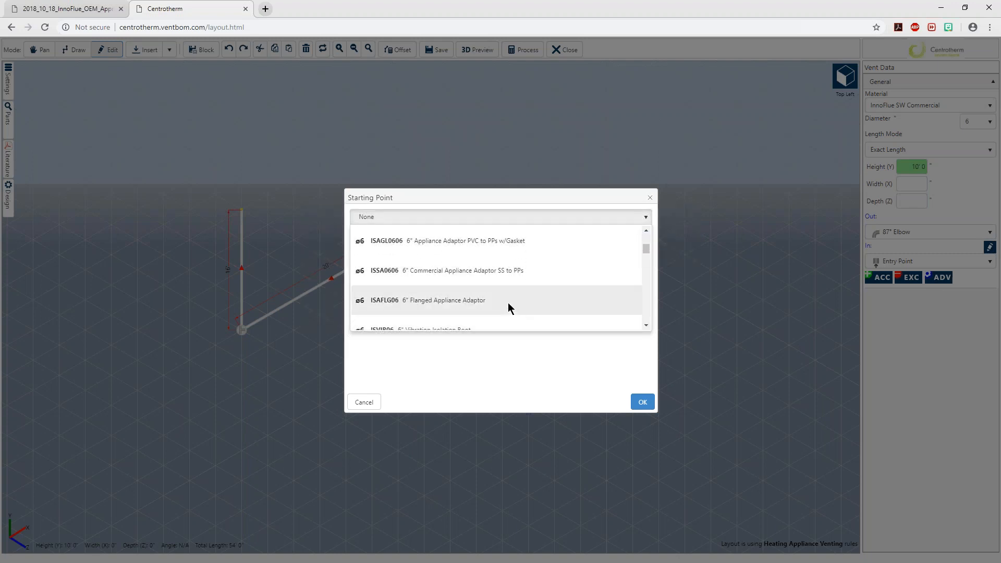
pyautogui.click(383, 302)
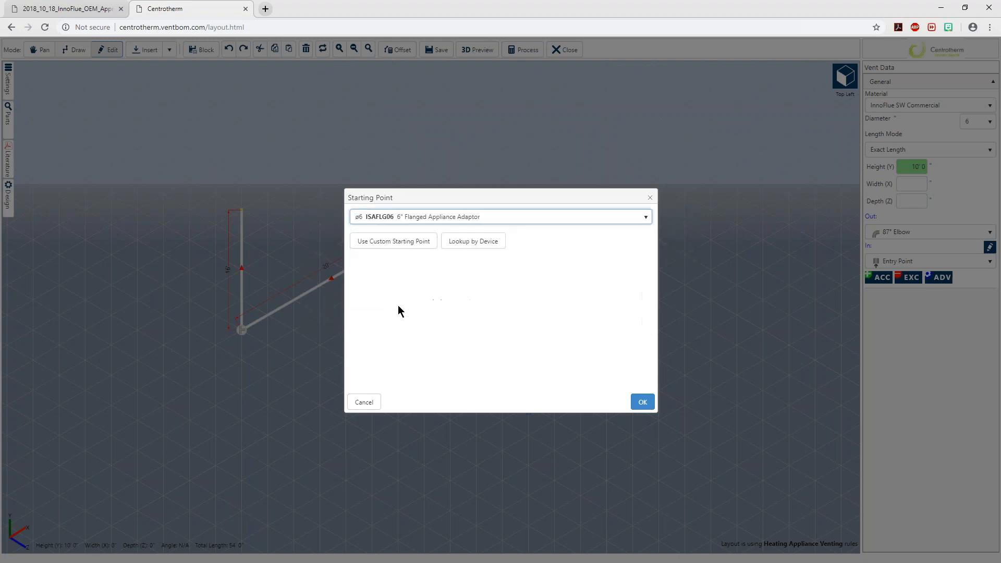
pyautogui.click(643, 403)
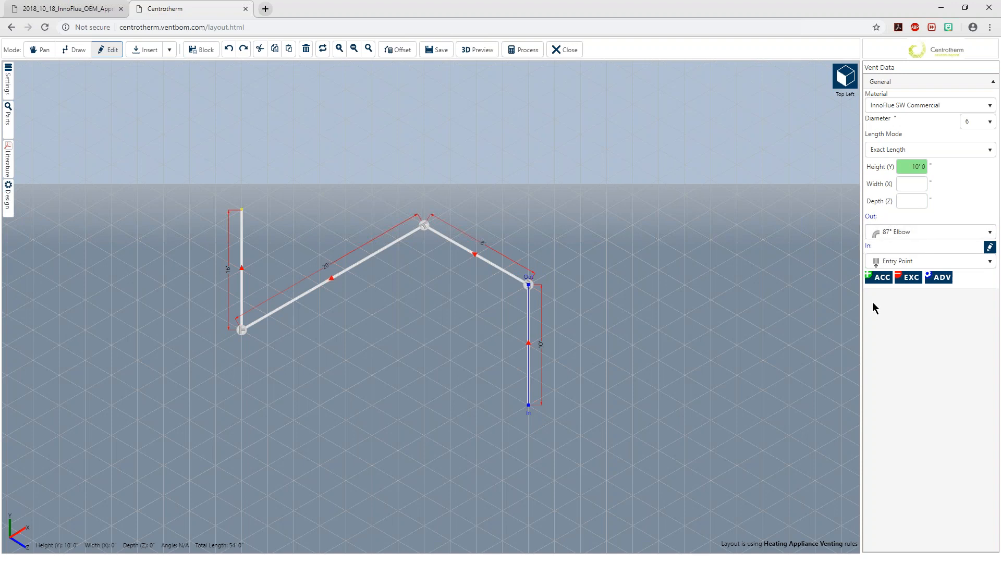
# Change the 8-foot run's outlet fitting to an 87° Elbow
pyautogui.click(480, 257)
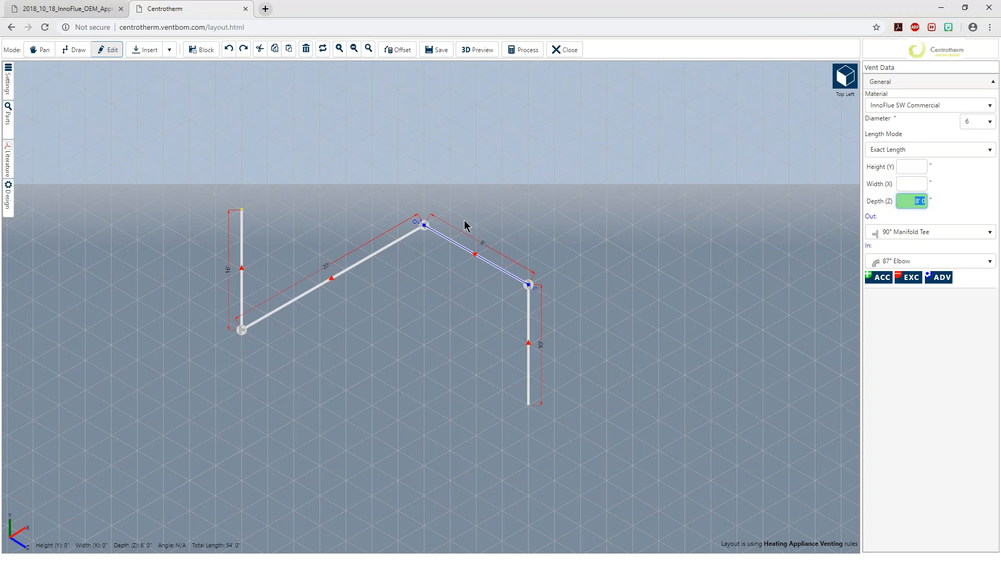
pyautogui.click(925, 238)
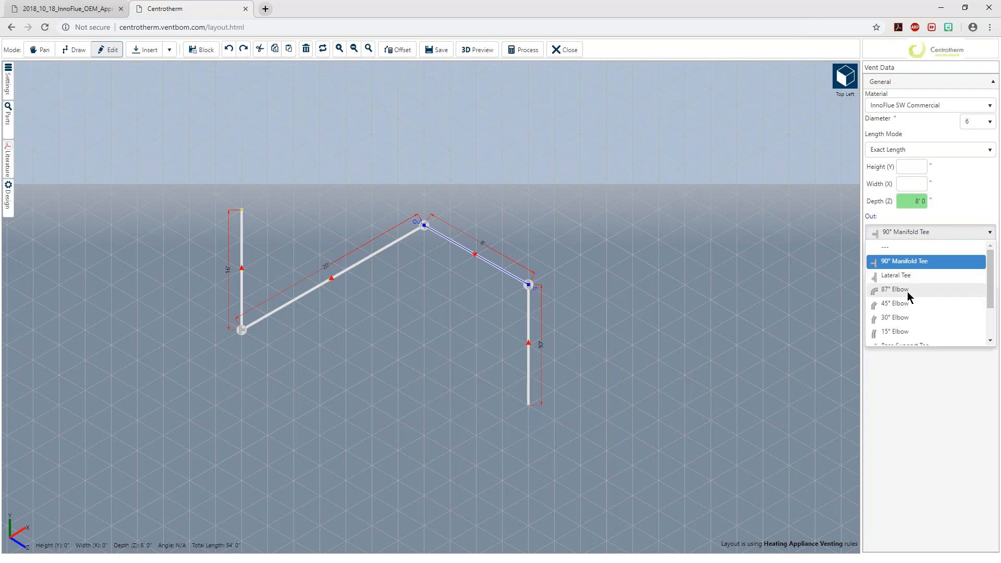
pyautogui.click(907, 292)
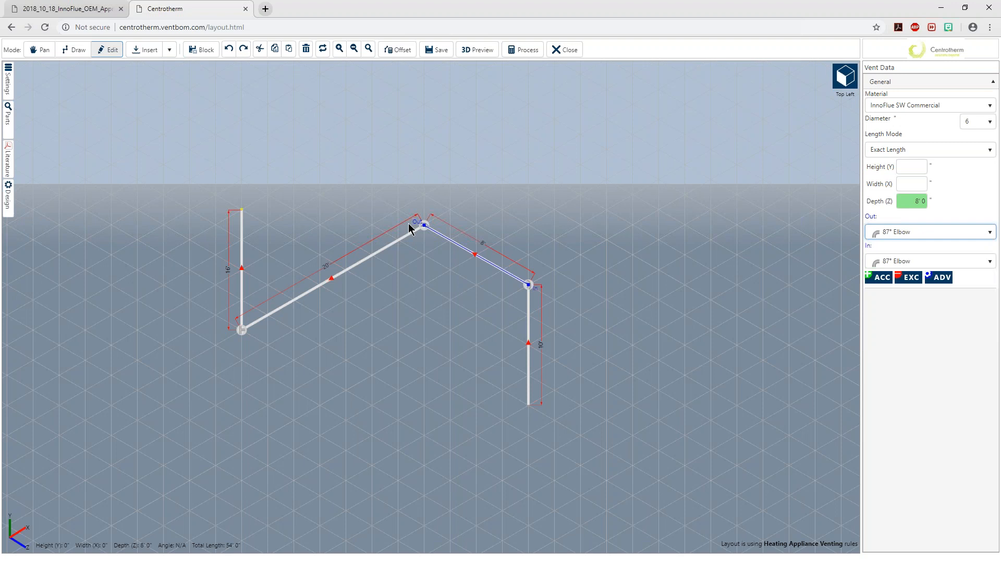
# Check the sketch in Adobe Acrobat and set the 16-foot vertical run's termination to the ISEP0639 6" x 39" End Pipe PPs-UV Black
pyautogui.click(332, 286)
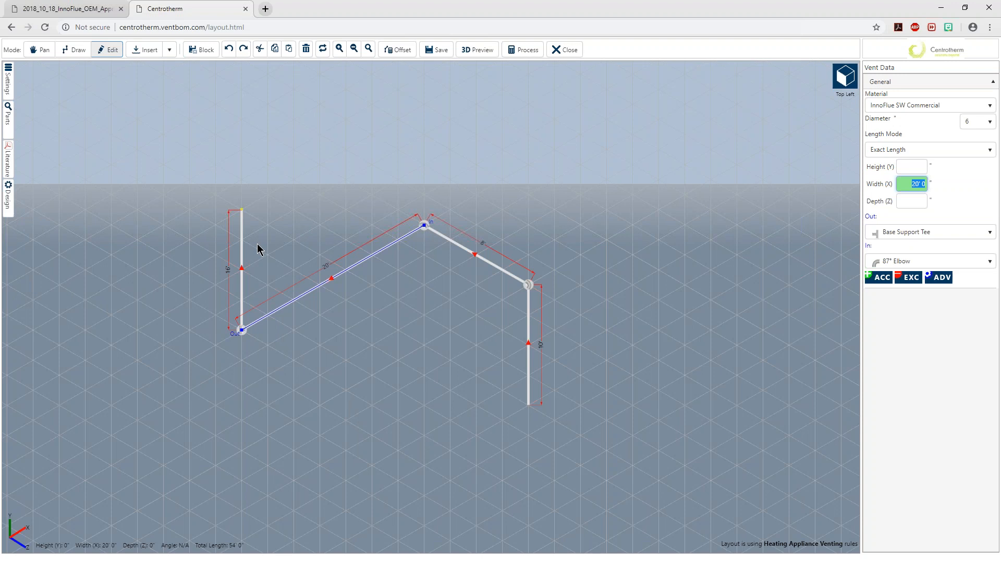
pyautogui.click(238, 254)
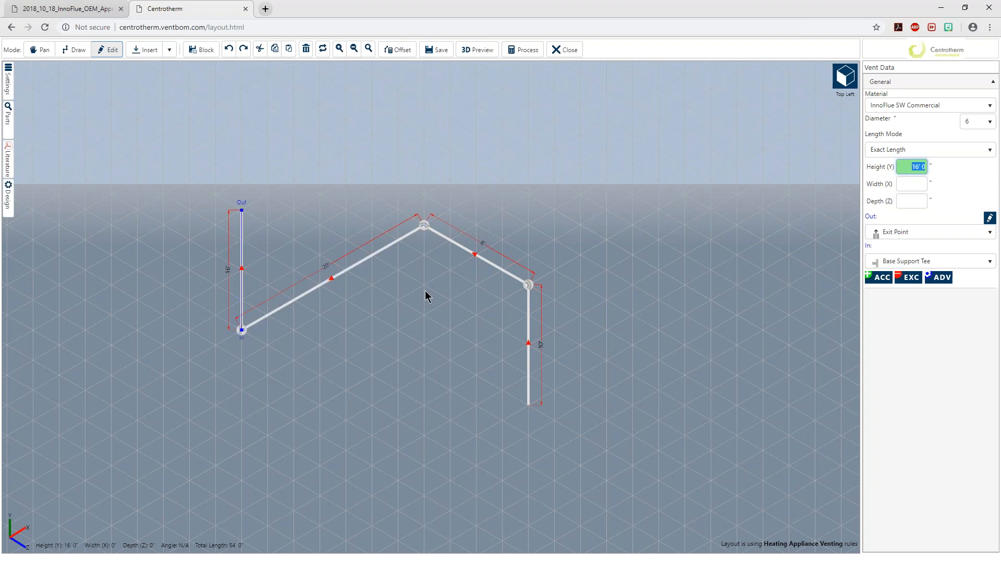
pyautogui.hotkey('alt', 'Tab')
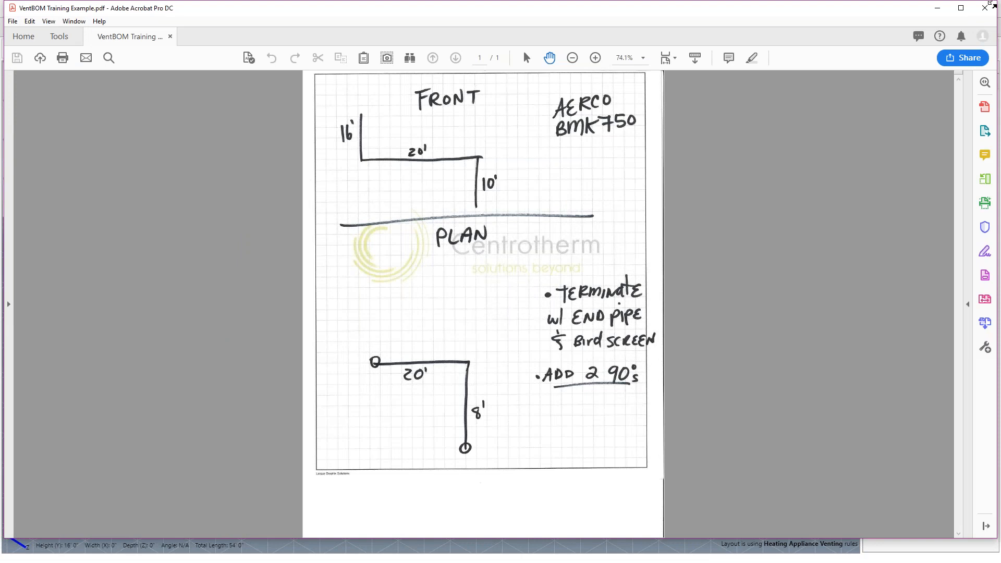
pyautogui.click(936, 8)
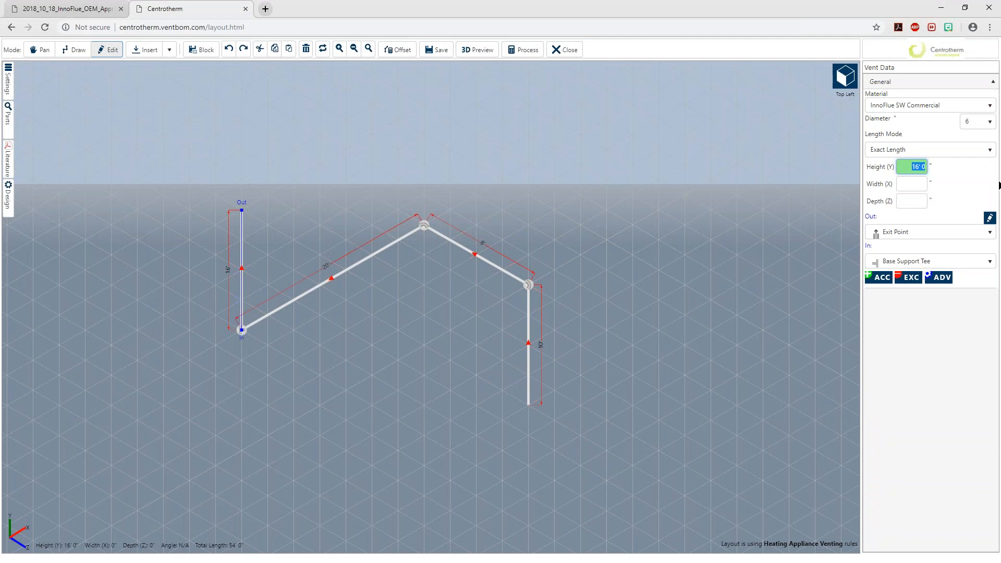
pyautogui.click(990, 220)
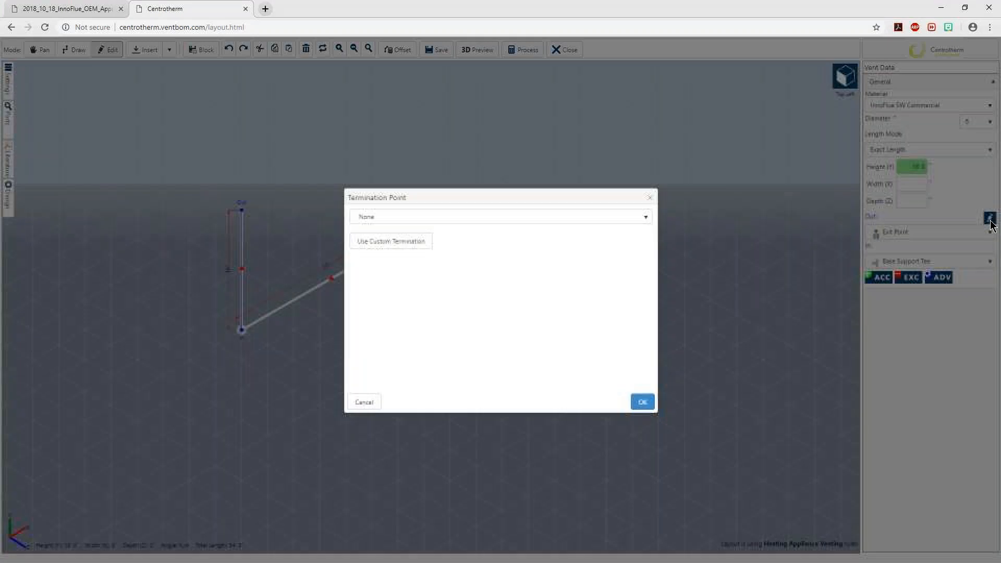
pyautogui.click(646, 218)
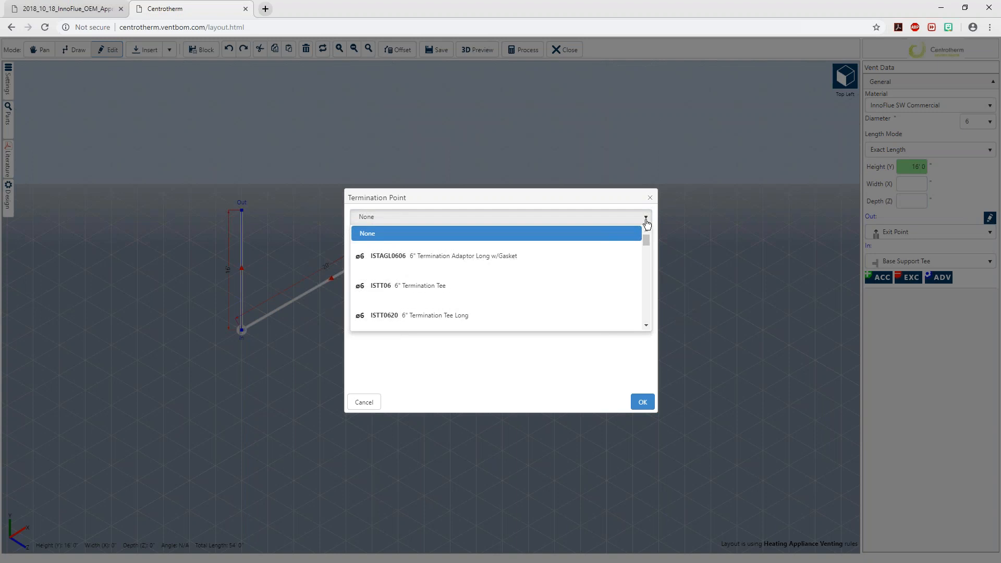
pyautogui.click(646, 326)
pyautogui.click(645, 325)
pyautogui.click(645, 324)
pyautogui.click(645, 324)
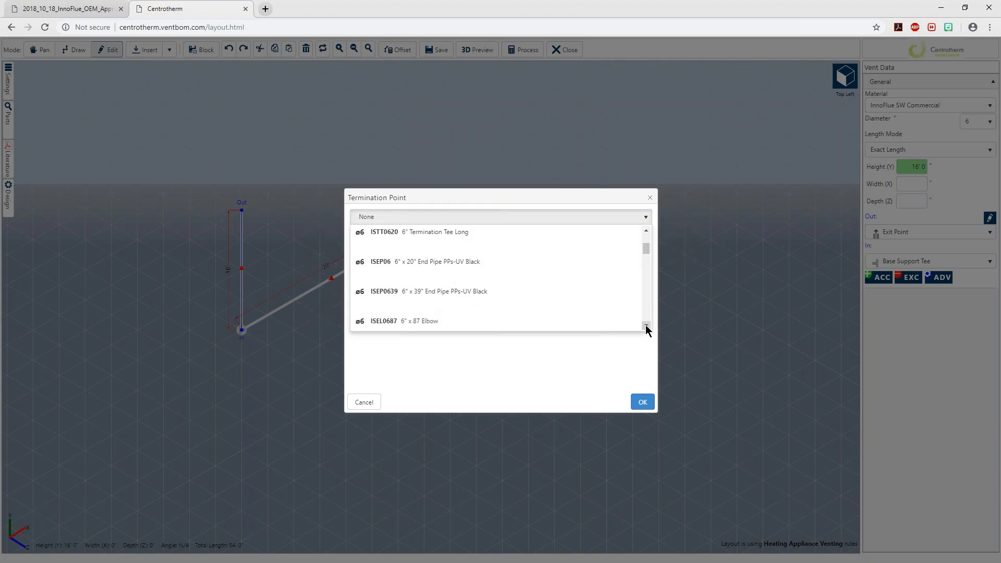
pyautogui.click(645, 324)
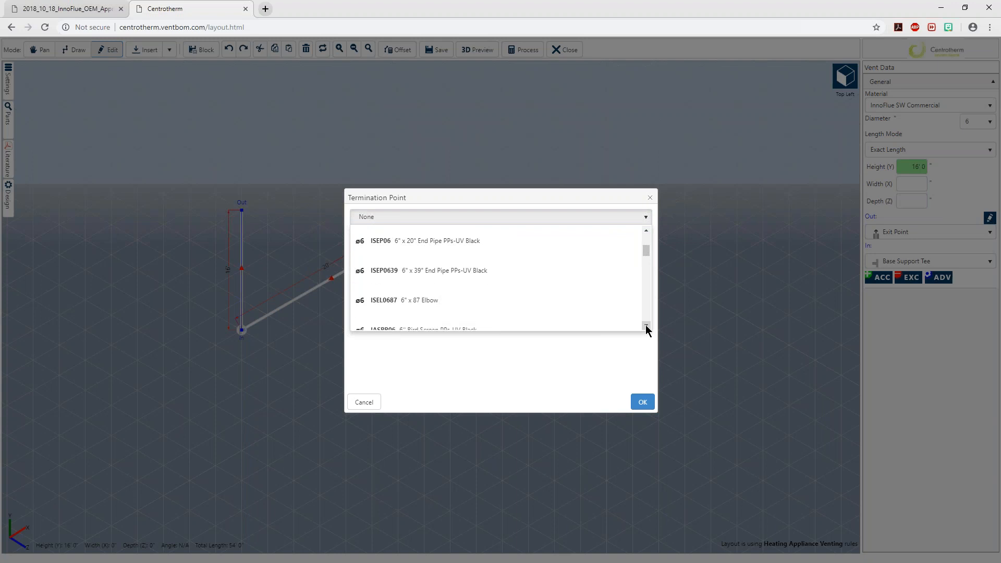
pyautogui.click(479, 270)
pyautogui.click(642, 403)
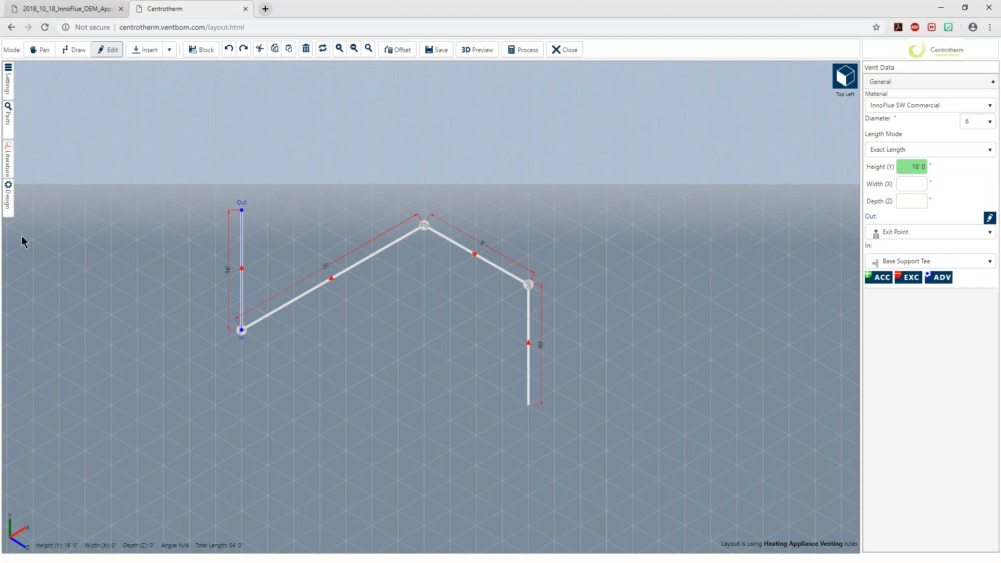
# Check the sketch in Adobe Acrobat and add one IASPP06 6" Bird Screen PPs-UV Black accessory to the 16-foot vertical run
pyautogui.hotkey('alt', 'Tab')
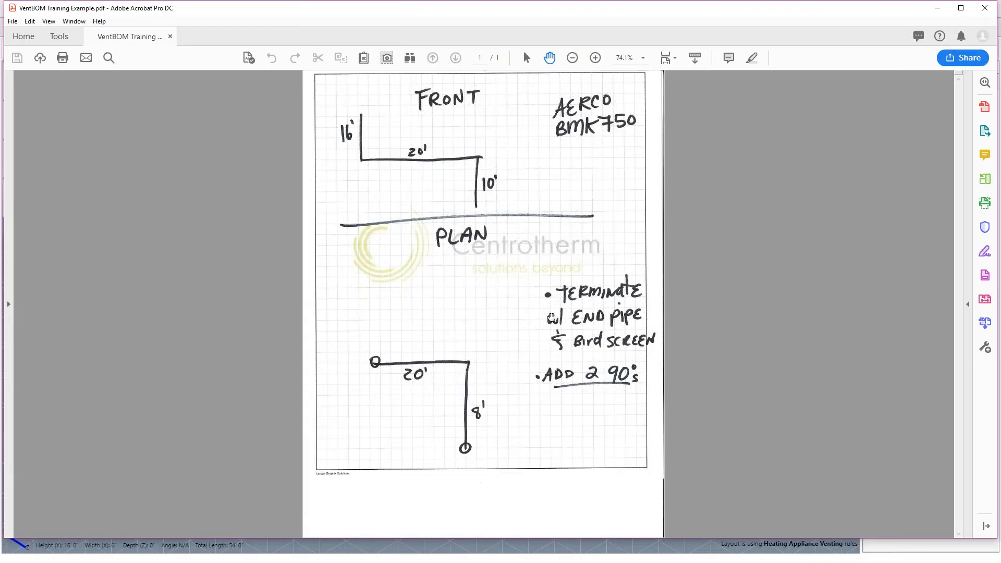
pyautogui.click(936, 11)
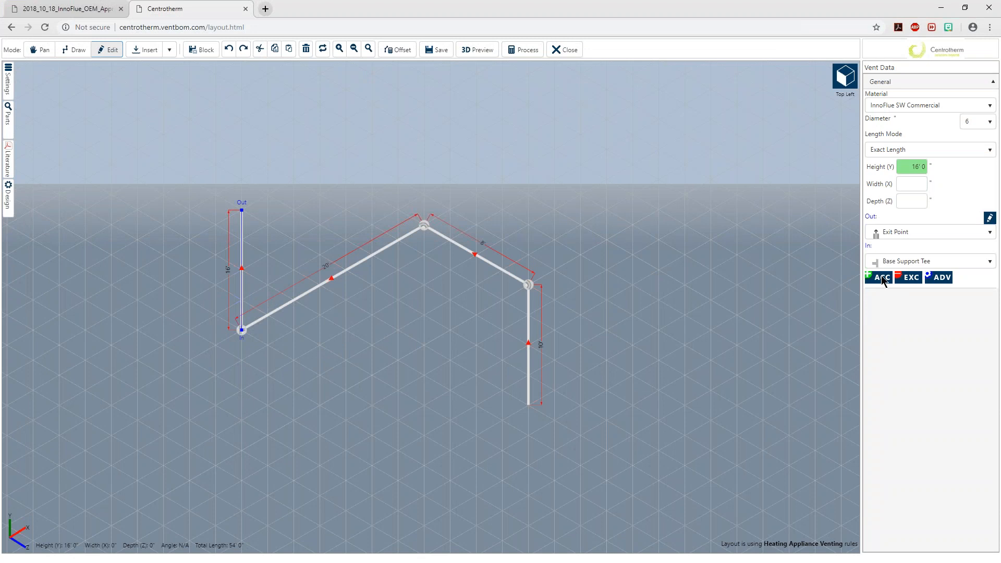
pyautogui.click(243, 249)
pyautogui.click(880, 279)
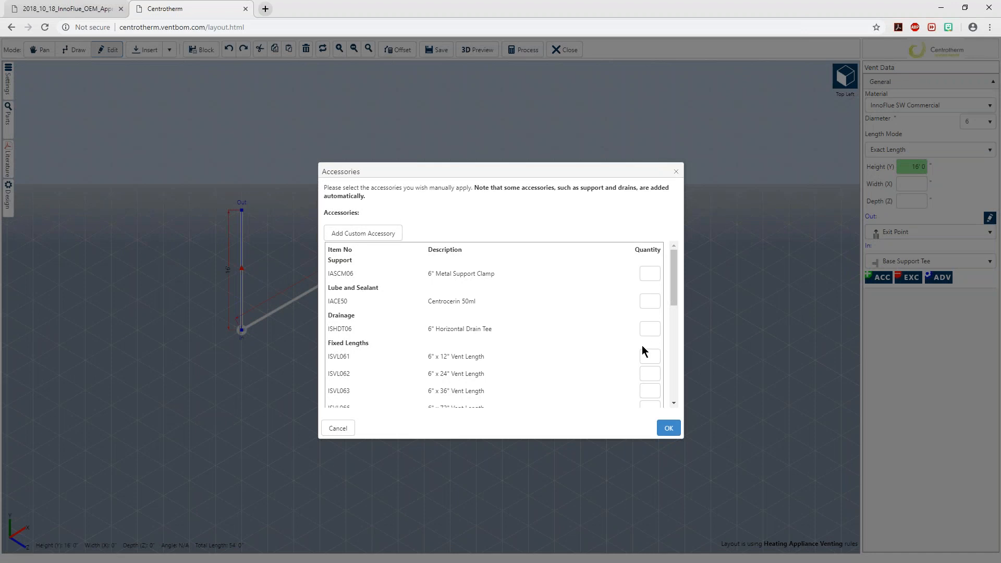
pyautogui.moveTo(672, 269); pyautogui.dragTo(661, 374)
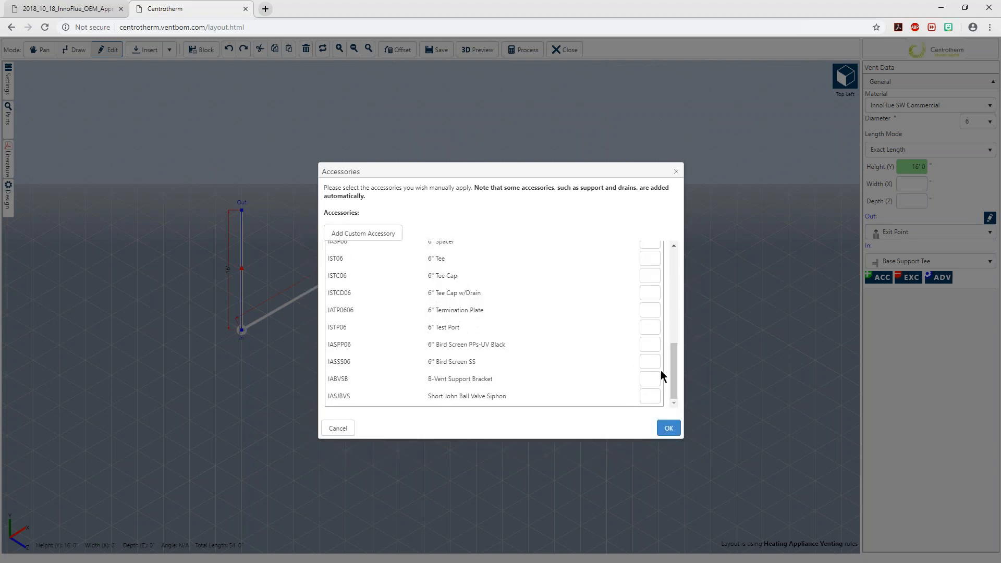
pyautogui.click(651, 340)
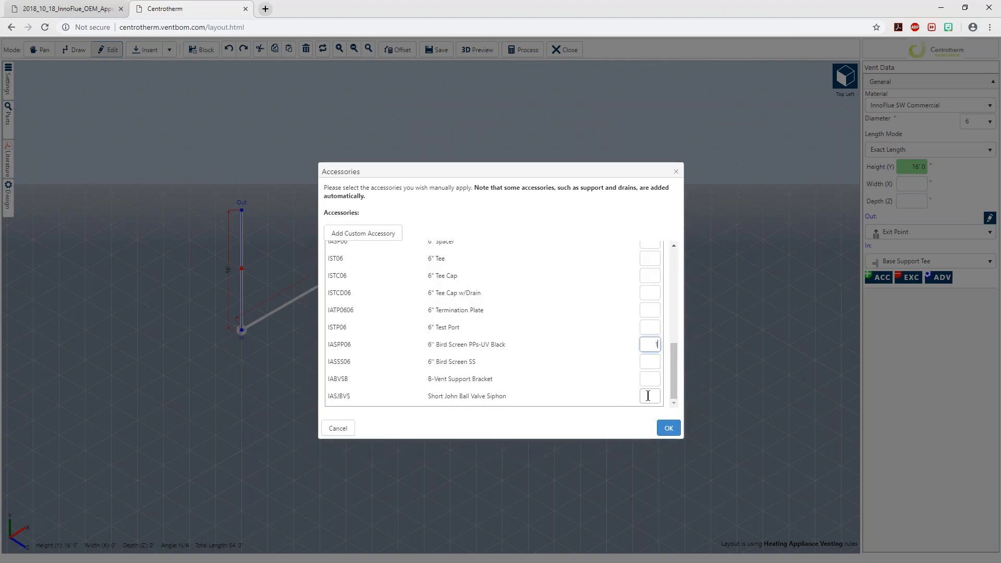
pyautogui.moveTo(517, 345); pyautogui.dragTo(328, 345)
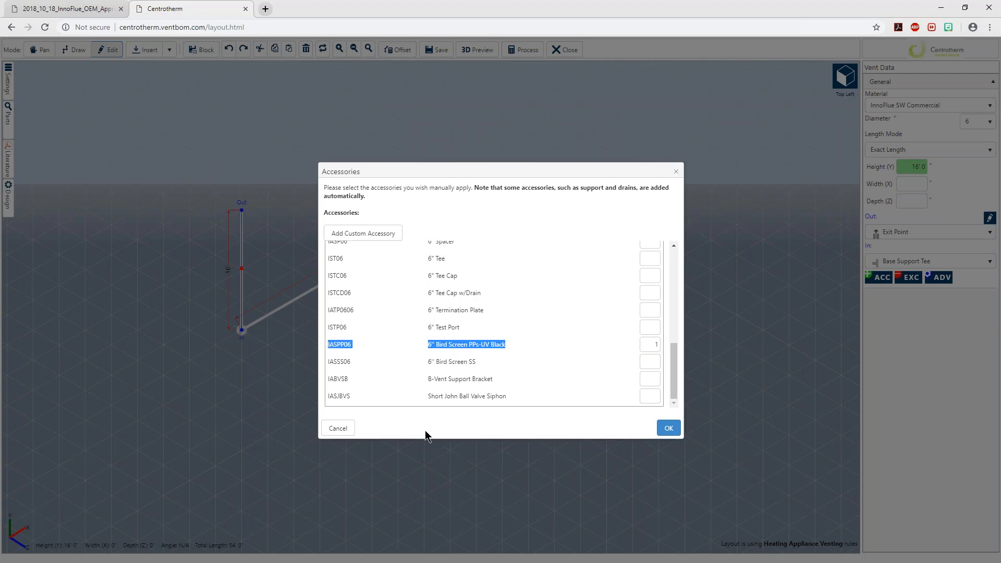
pyautogui.moveTo(473, 363); pyautogui.dragTo(426, 370)
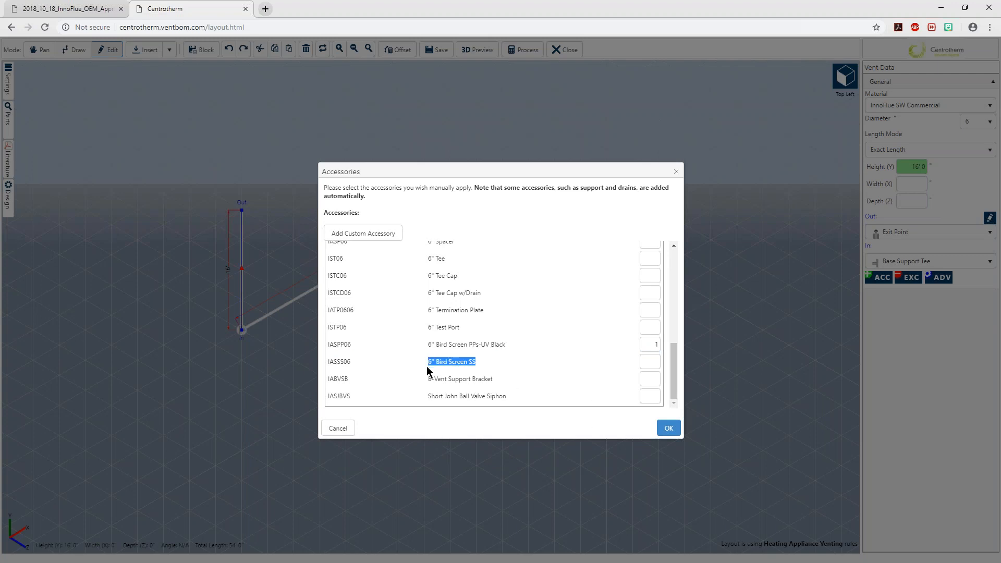
pyautogui.click(520, 346)
pyautogui.click(660, 429)
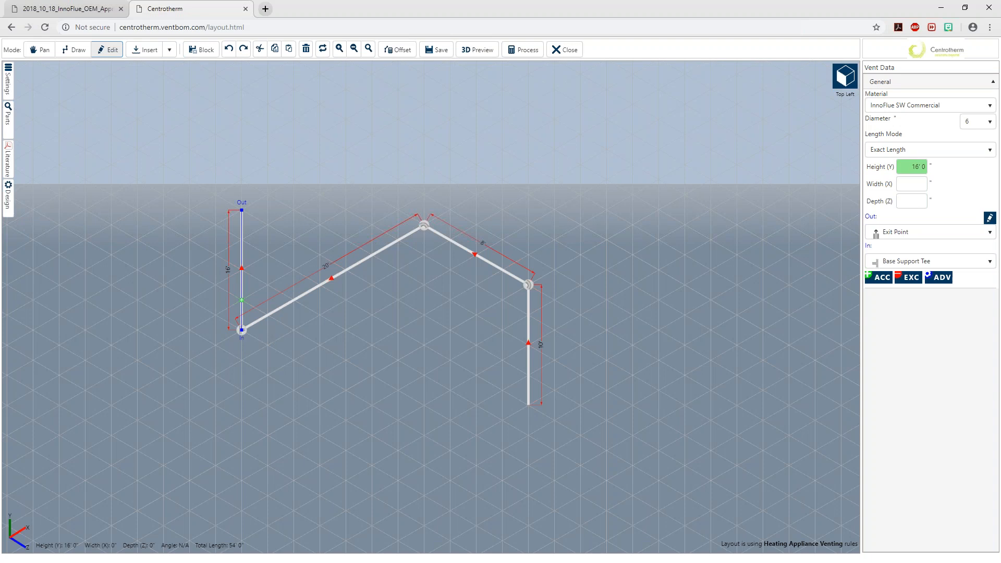
# Examine the vent layout in the Top/Plan, Top Right, Left and Front views and return to the Top Left view
pyautogui.moveTo(850, 81)
pyautogui.click(816, 112)
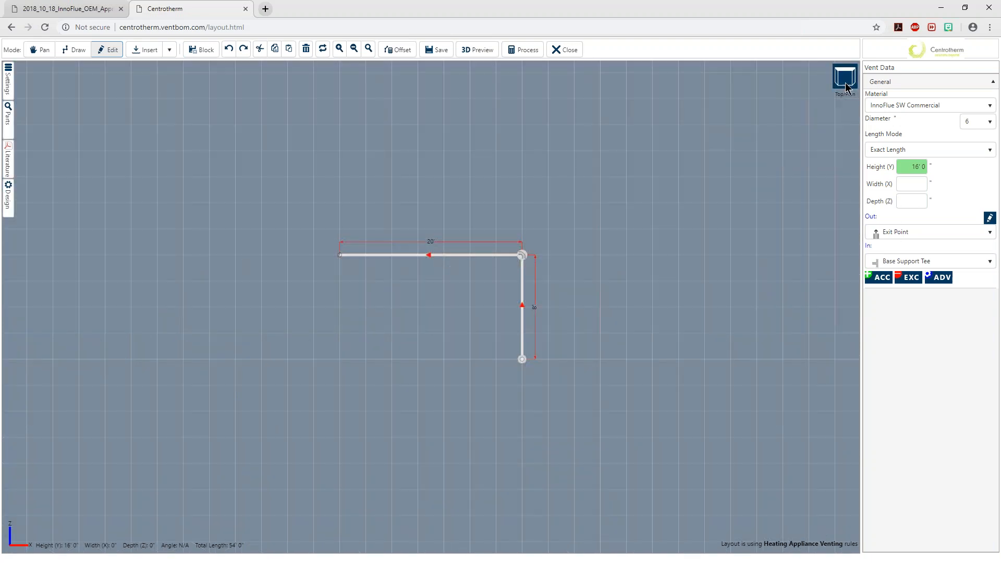
pyautogui.click(845, 111)
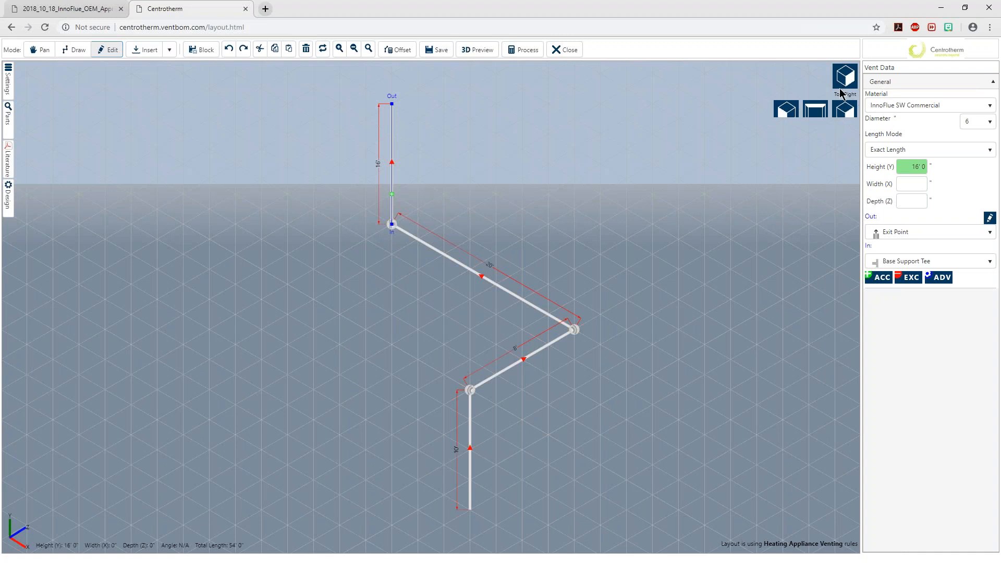
pyautogui.click(787, 152)
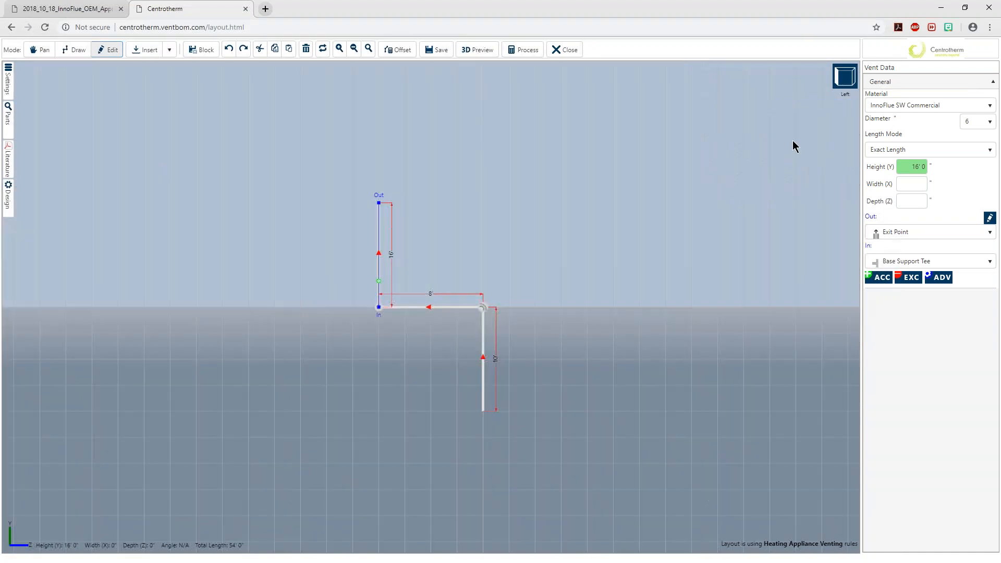
pyautogui.moveTo(838, 83)
pyautogui.click(821, 155)
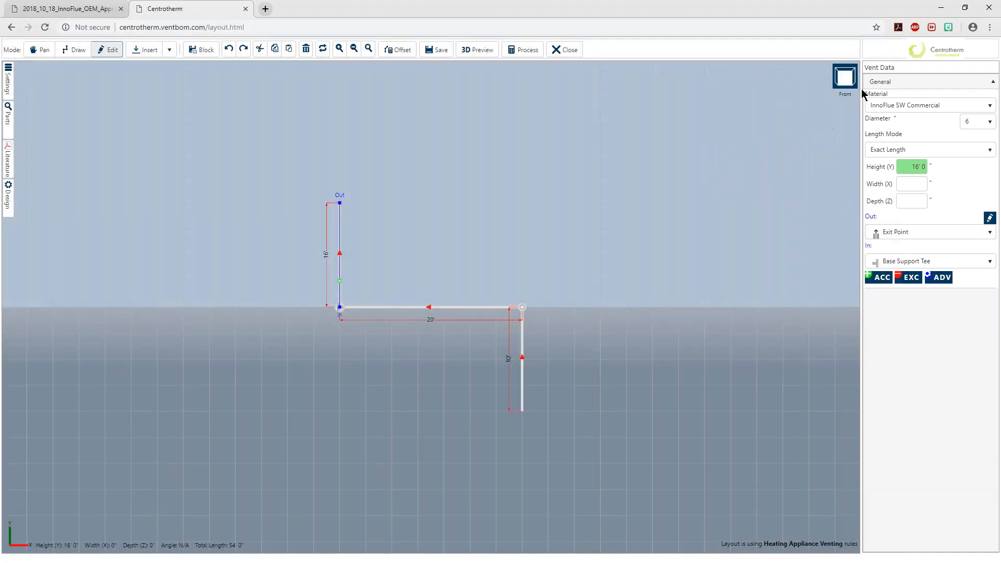
pyautogui.click(813, 120)
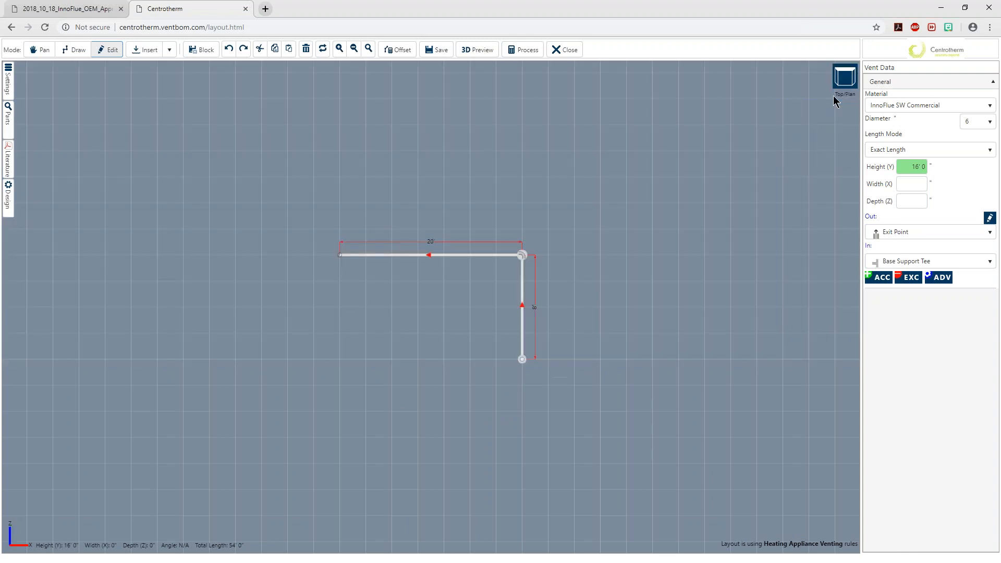
pyautogui.click(786, 111)
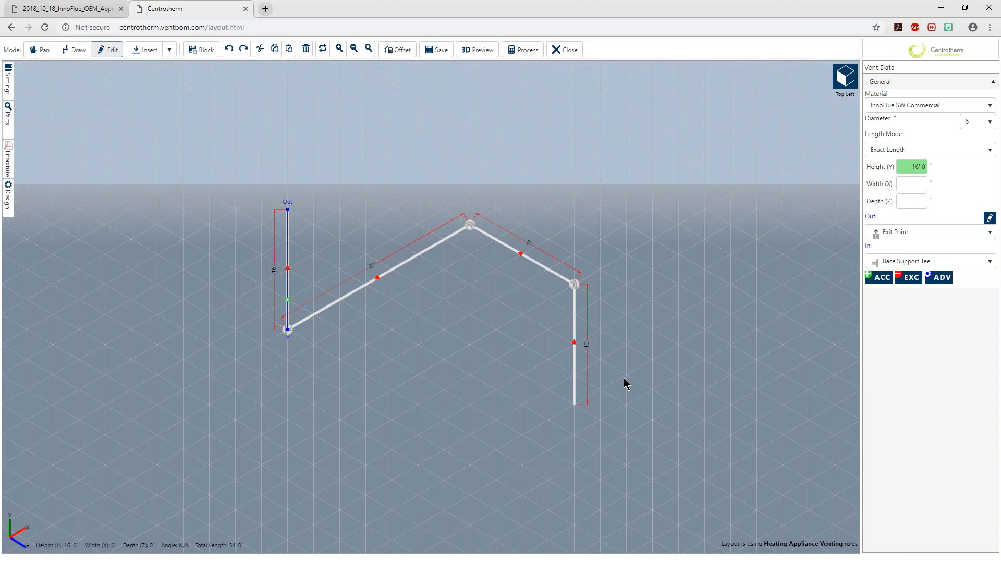
# Preview the layout in 3D, inspect the runs from another angle and return to the layout editor
pyautogui.click(467, 52)
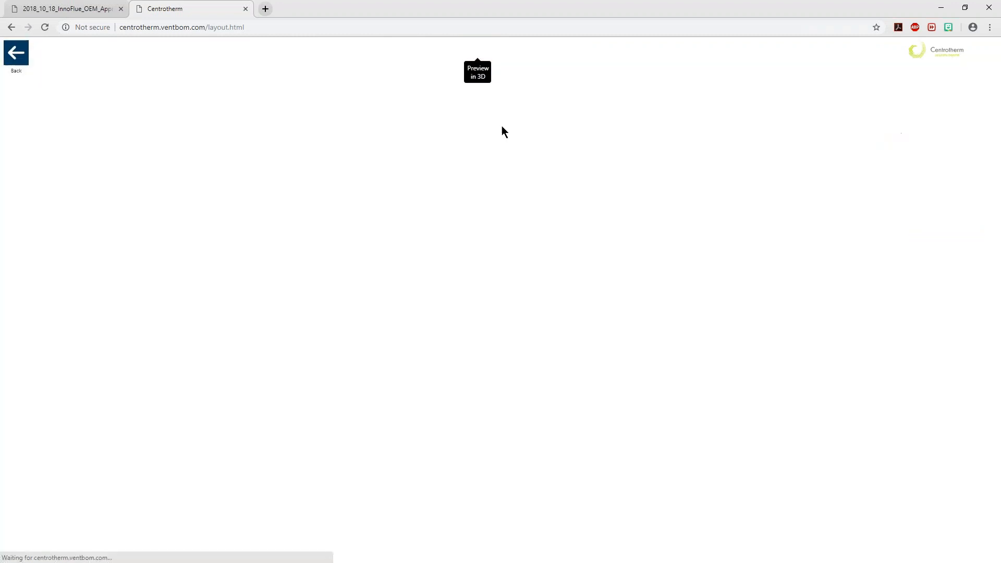
pyautogui.moveTo(573, 209); pyautogui.dragTo(692, 265)
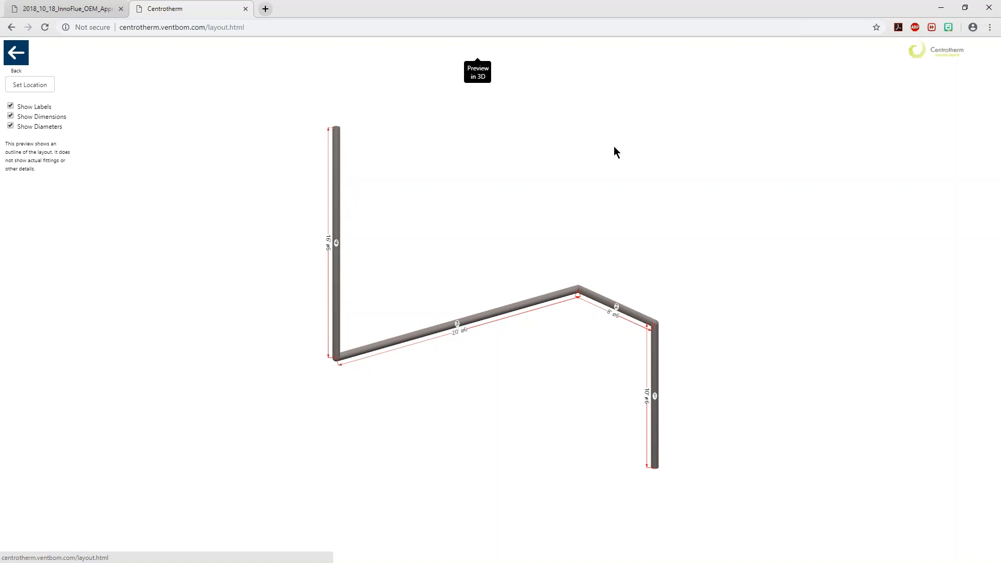
pyautogui.click(23, 58)
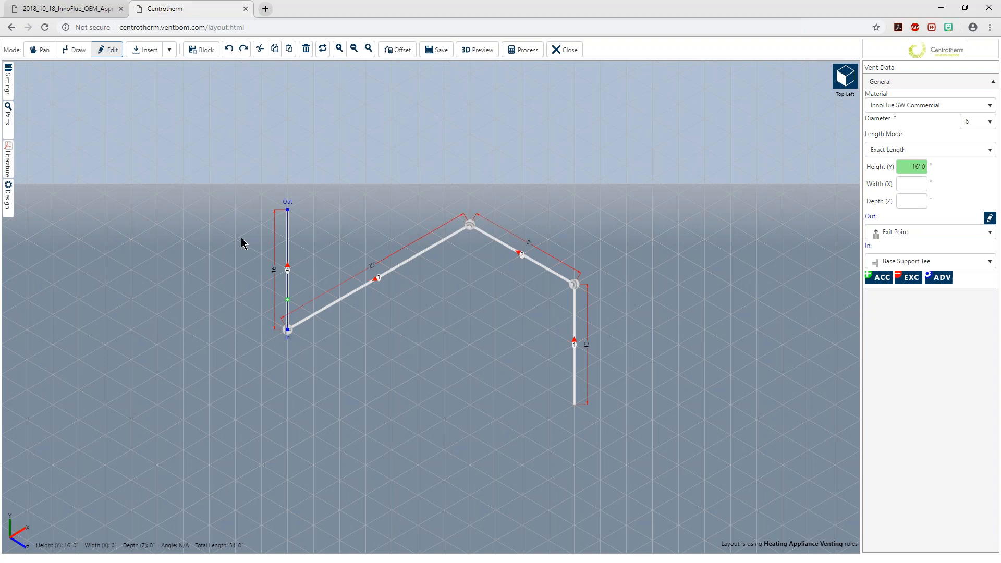
# Select the 16-foot vertical run and examine the whole layout at different zoom levels and positions
pyautogui.click(288, 290)
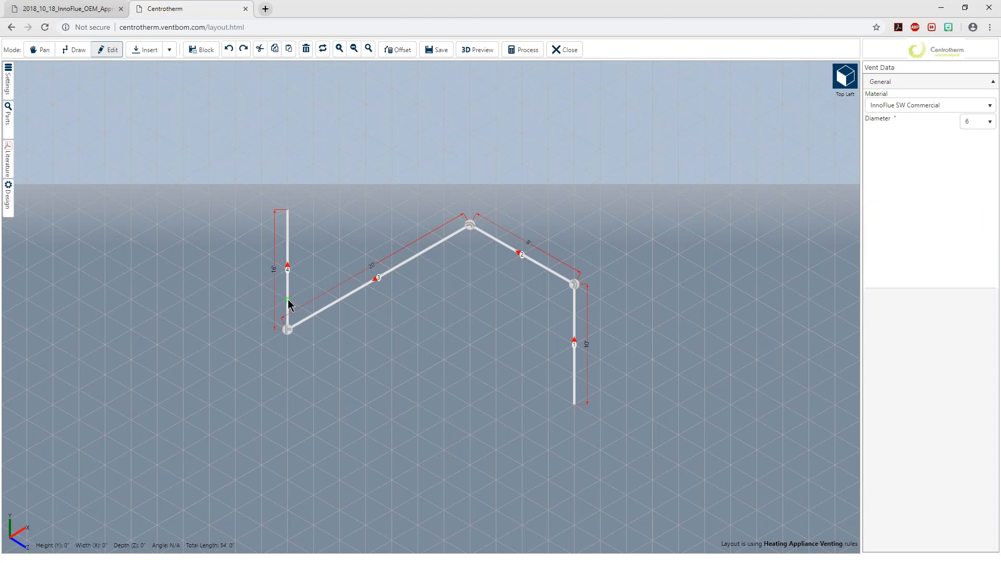
pyautogui.click(287, 299)
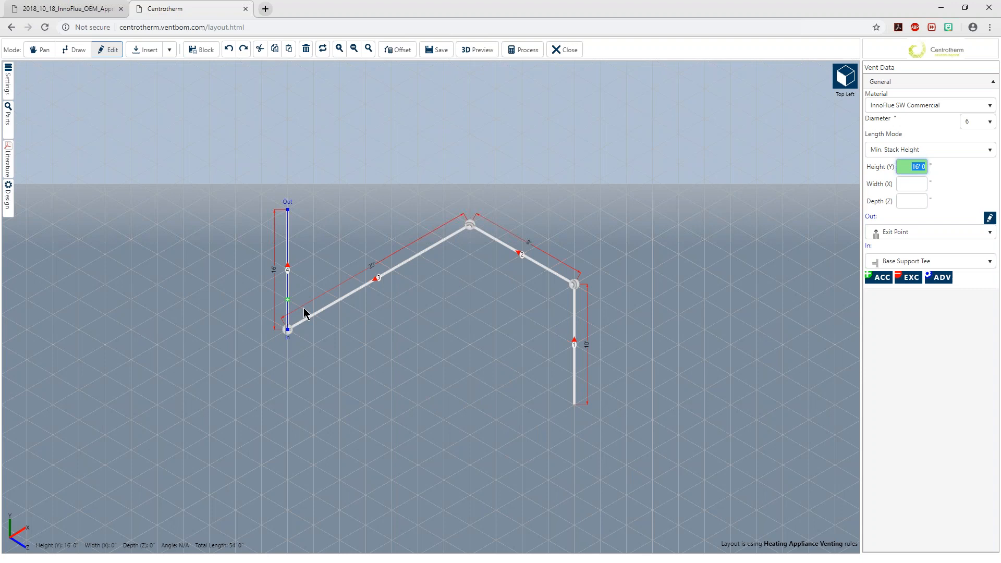
pyautogui.scroll(-5, 364, 306)
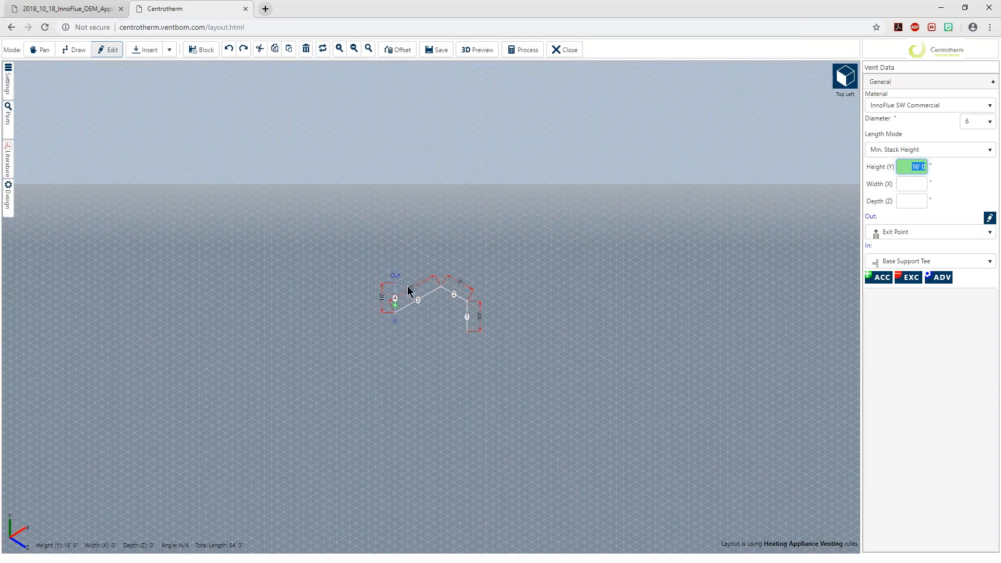
pyautogui.keyDown('ctrl'); pyautogui.scroll(2, 408, 286); pyautogui.keyUp('ctrl')
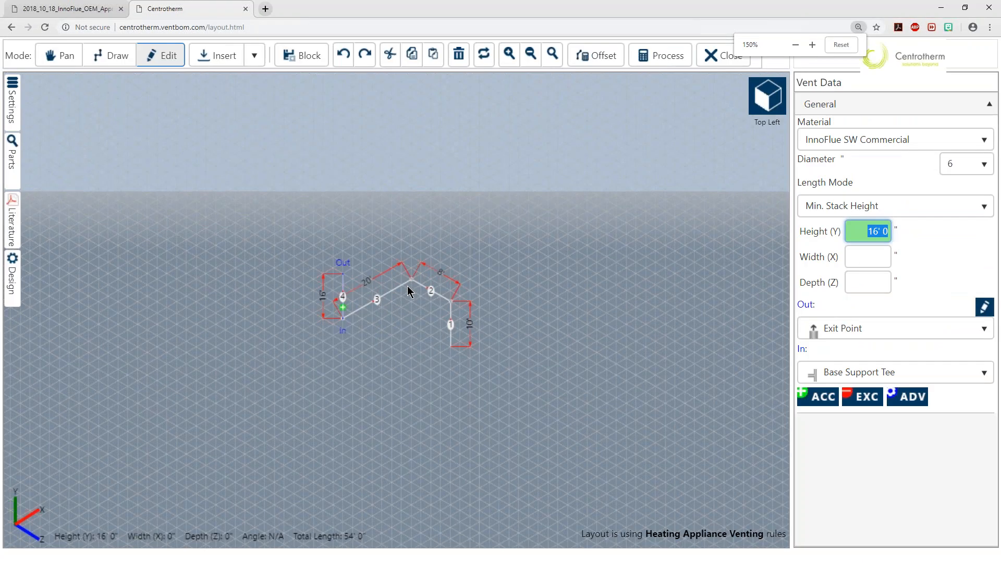
pyautogui.keyDown('ctrl'); pyautogui.scroll(-2, 408, 285); pyautogui.keyUp('ctrl')
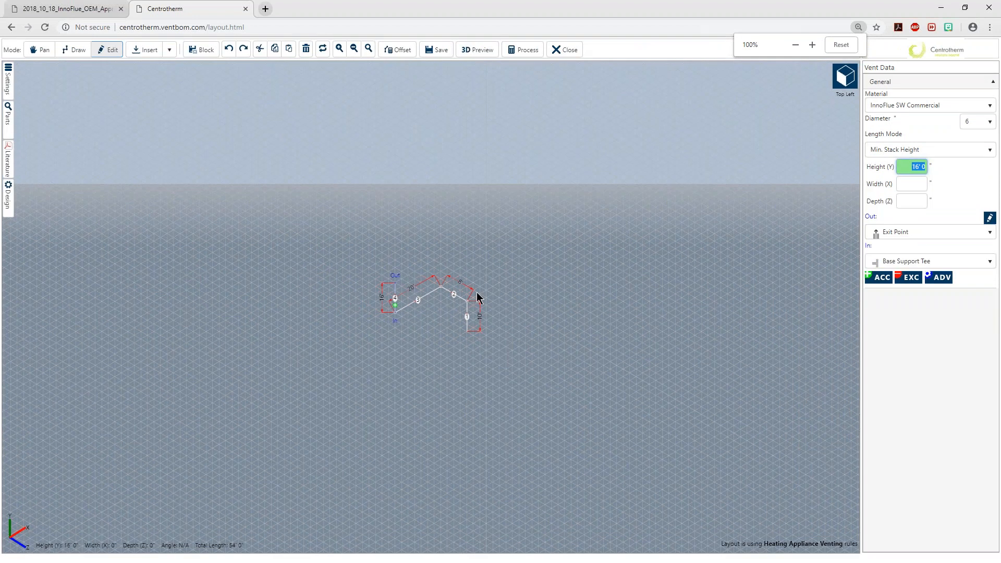
pyautogui.click(339, 50)
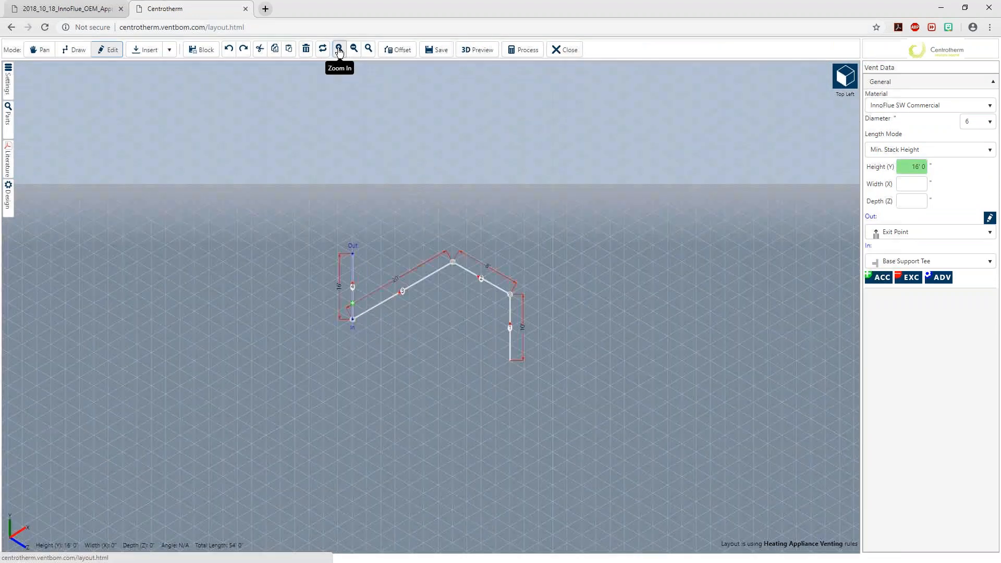
pyautogui.click(339, 49)
pyautogui.click(339, 50)
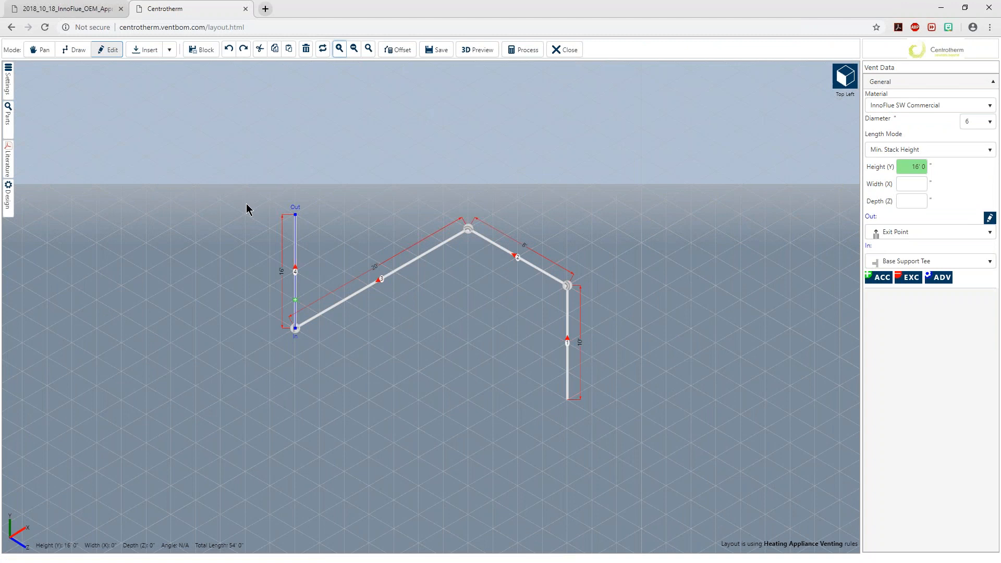
pyautogui.click(40, 50)
pyautogui.moveTo(148, 157); pyautogui.dragTo(158, 171)
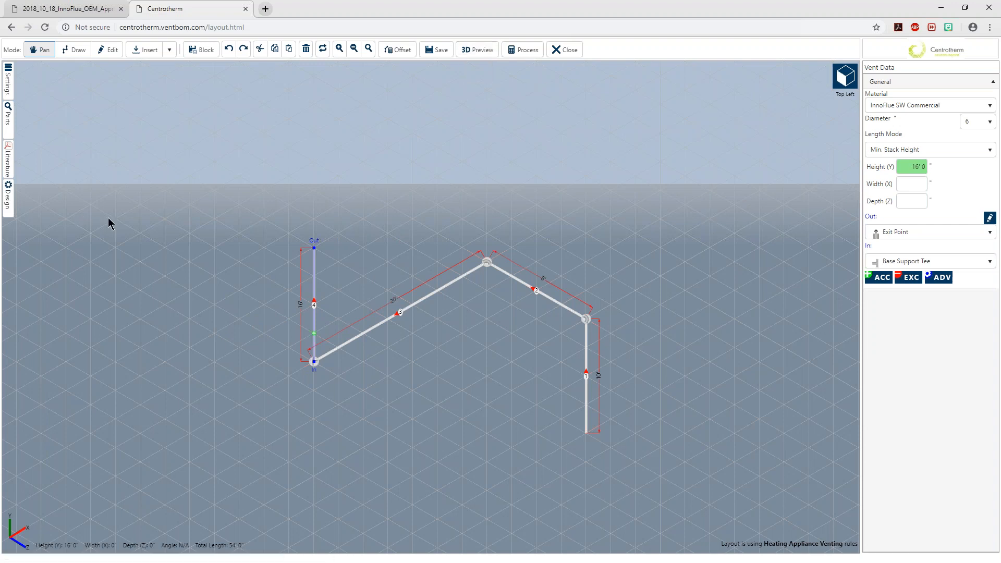
# In the layout settings, try a Typical of quantity of 3 and restore it to 1
pyautogui.click(9, 90)
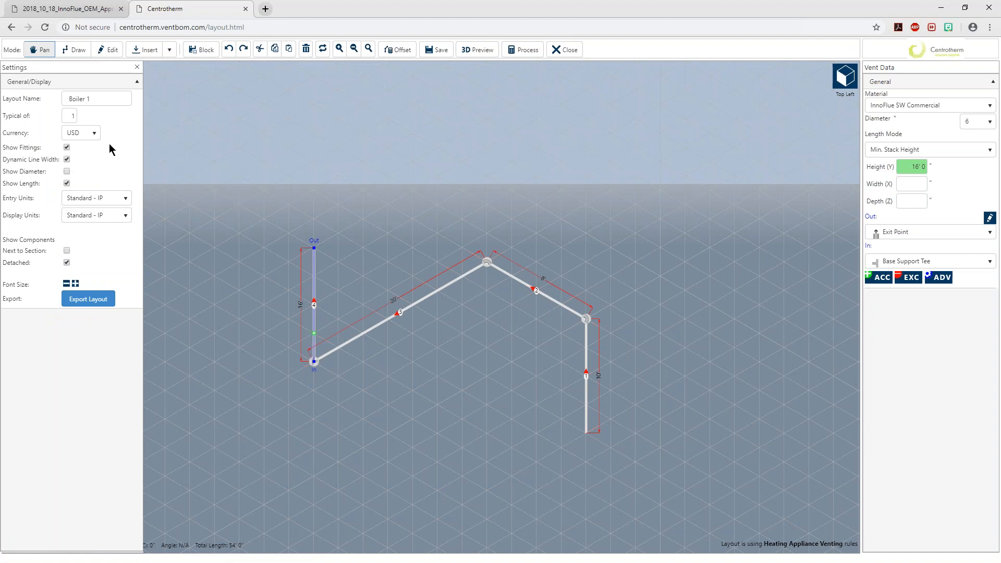
pyautogui.moveTo(69, 114); pyautogui.dragTo(81, 114)
pyautogui.write('3')
pyautogui.press('BackSpace')
pyautogui.write('1')
pyautogui.click(126, 145)
pyautogui.doubleClick(72, 117)
pyautogui.click(117, 134)
# Try switching Show Fittings, Dynamic Line Width and Show Length off and back on, and close the layout settings
pyautogui.click(65, 148)
pyautogui.click(66, 147)
pyautogui.click(67, 160)
pyautogui.click(67, 159)
pyautogui.click(66, 183)
pyautogui.click(66, 184)
pyautogui.click(67, 184)
pyautogui.click(137, 69)
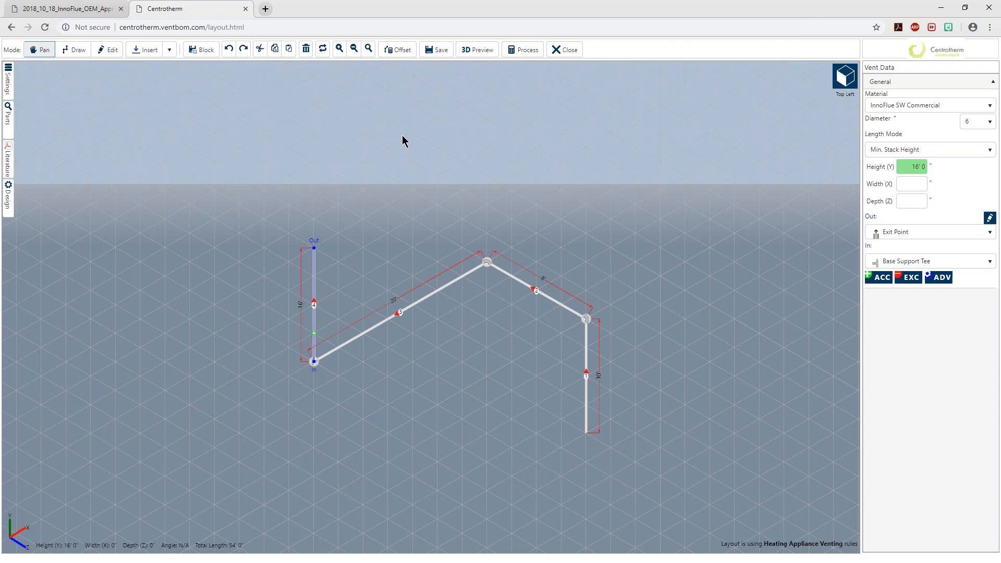
# Check the notes on the sketch and process the layout, adding automatic slope to the applicable horizontal sections
pyautogui.hotkey('alt', 'Tab')
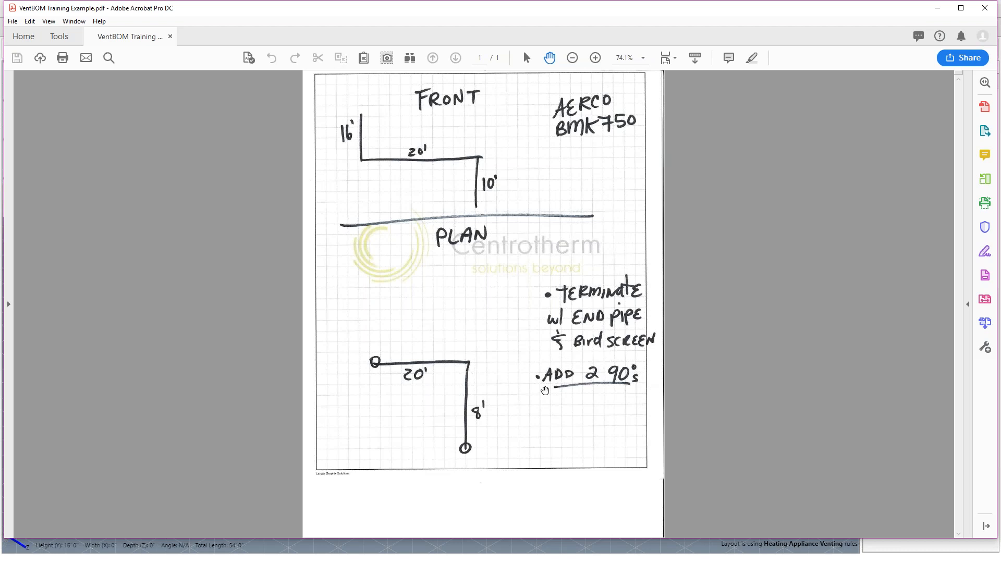
pyautogui.click(932, 10)
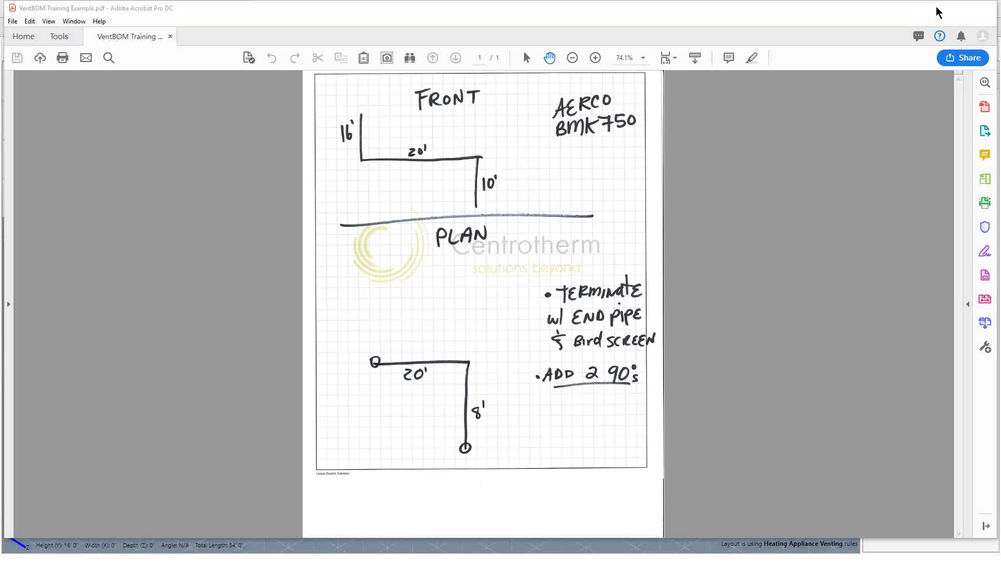
pyautogui.click(532, 55)
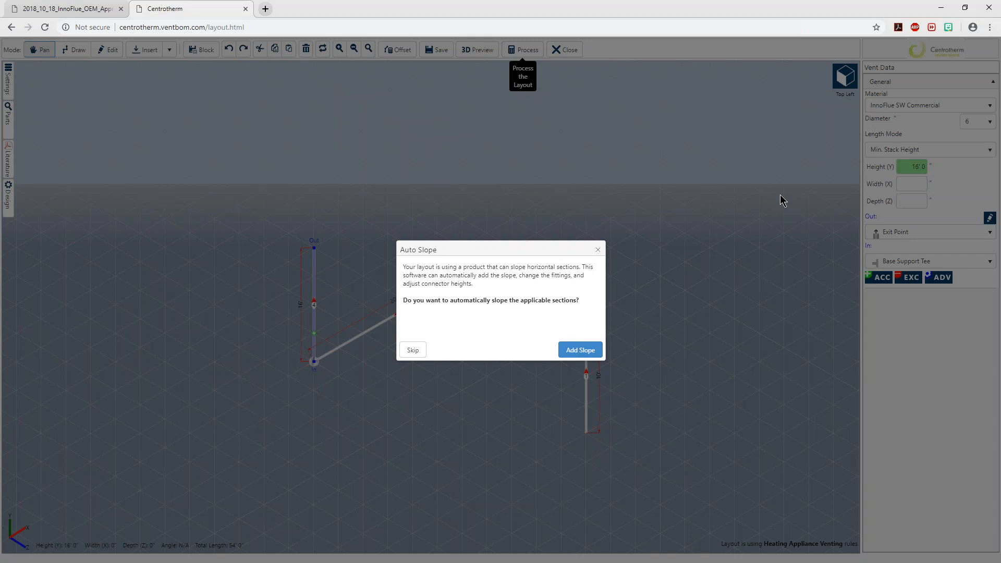
pyautogui.click(582, 352)
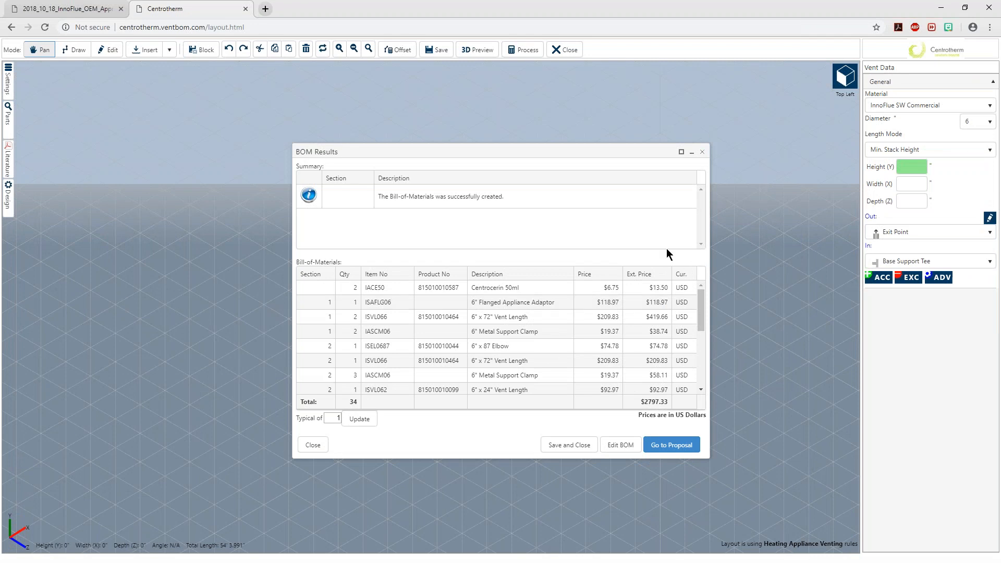
# Review the generated bill of materials, including the Centrocerin 50ml and 6" Metal Support Clamp lines
pyautogui.moveTo(337, 152)
pyautogui.mouseDown()
pyautogui.moveTo(300, 152)
pyautogui.moveTo(338, 141)
pyautogui.mouseUp()
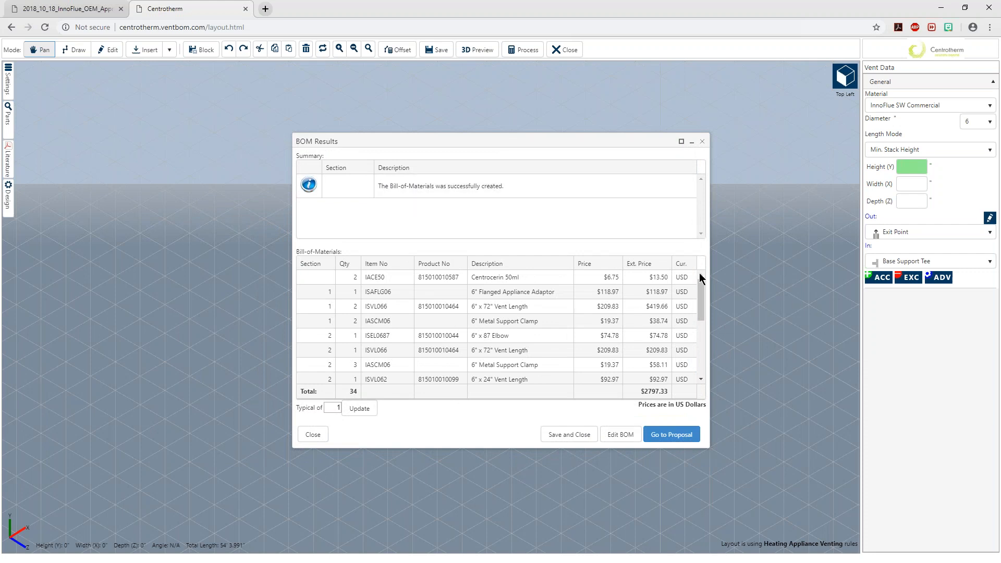
pyautogui.moveTo(699, 292); pyautogui.dragTo(693, 270)
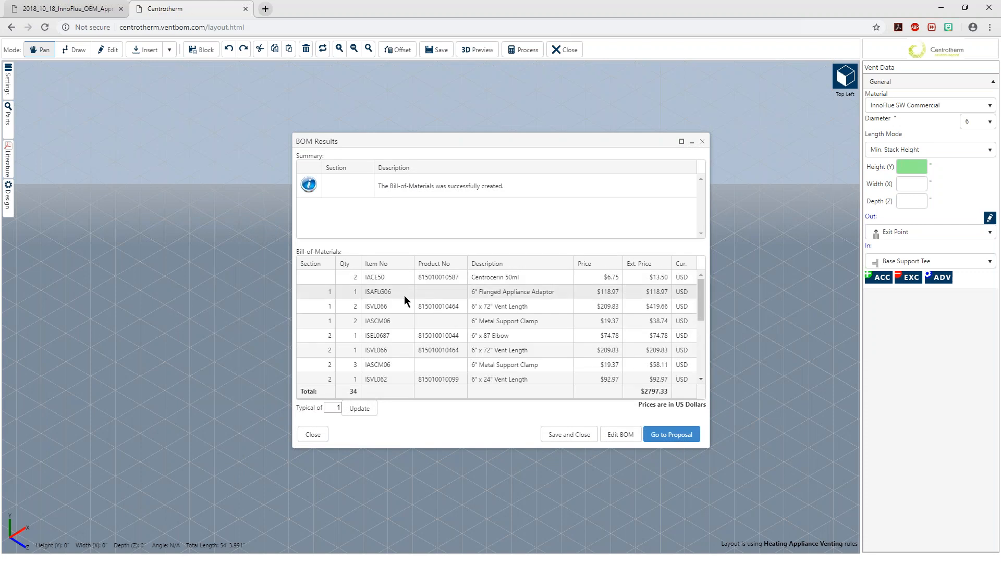
pyautogui.moveTo(524, 278); pyautogui.dragTo(470, 279)
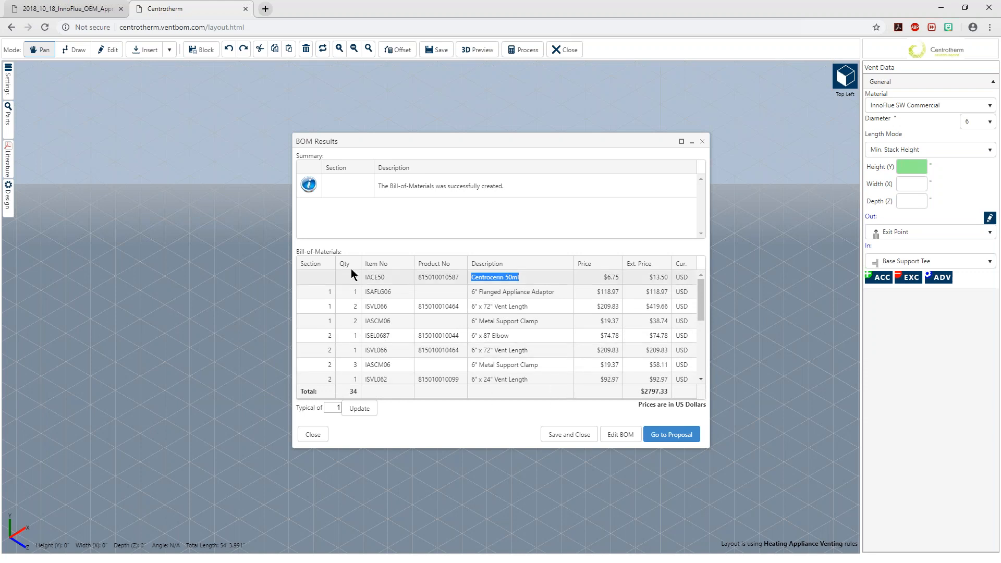
pyautogui.moveTo(545, 320); pyautogui.dragTo(467, 321)
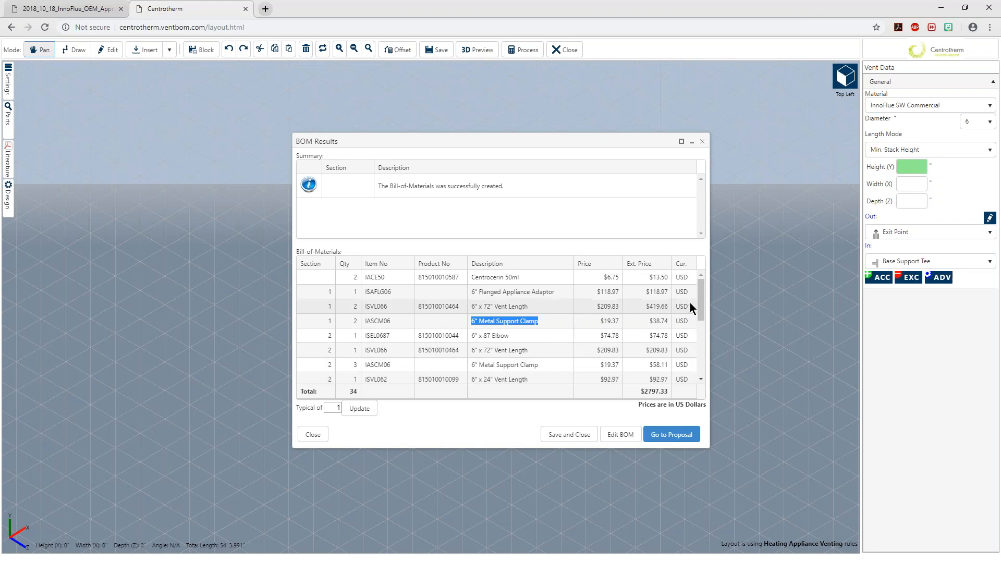
pyautogui.moveTo(699, 289); pyautogui.dragTo(704, 280)
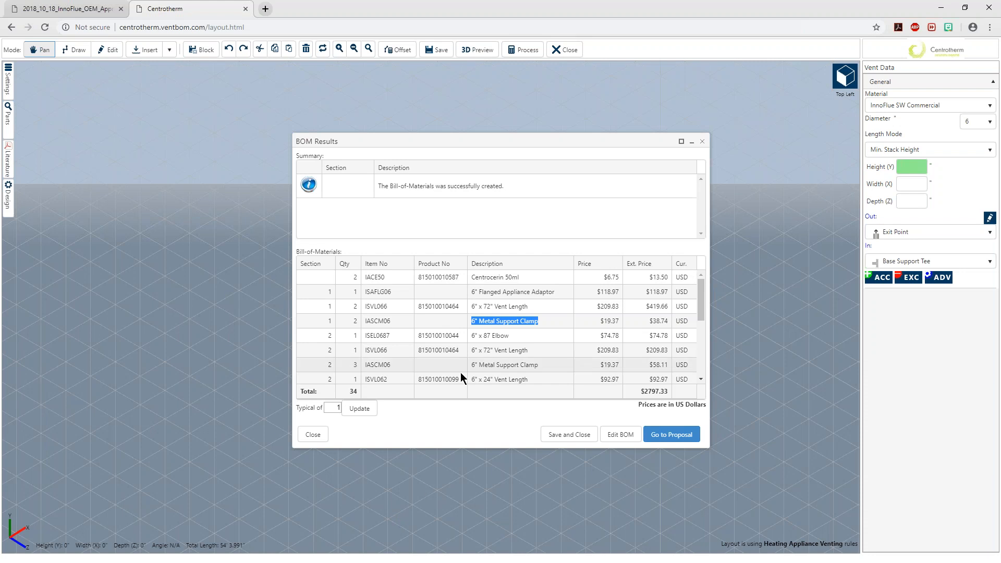
pyautogui.click(446, 430)
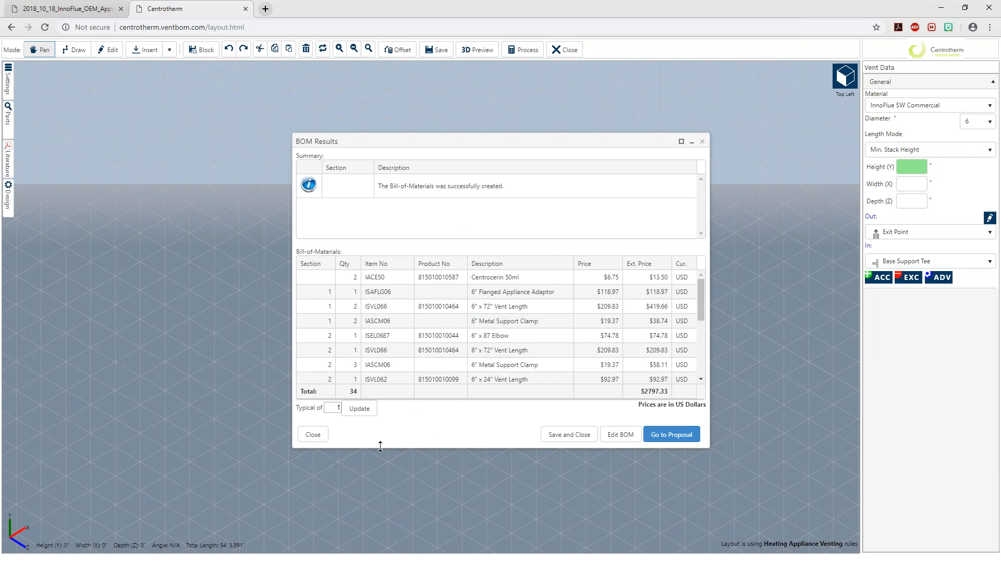
# Check the sketch's note about additional 90° elbows and open the bill of materials for editing
pyautogui.hotkey('alt', 'Tab')
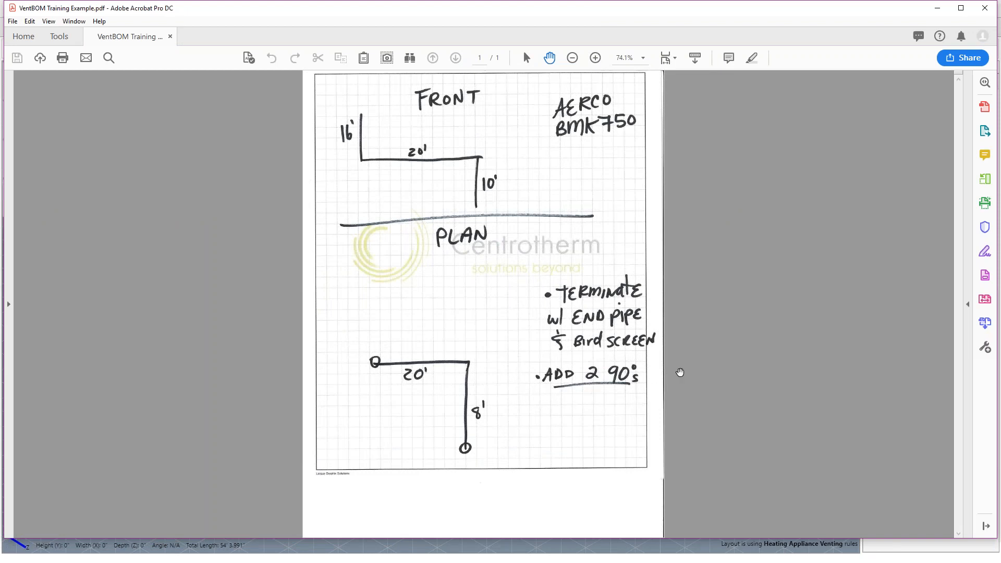
pyautogui.click(936, 9)
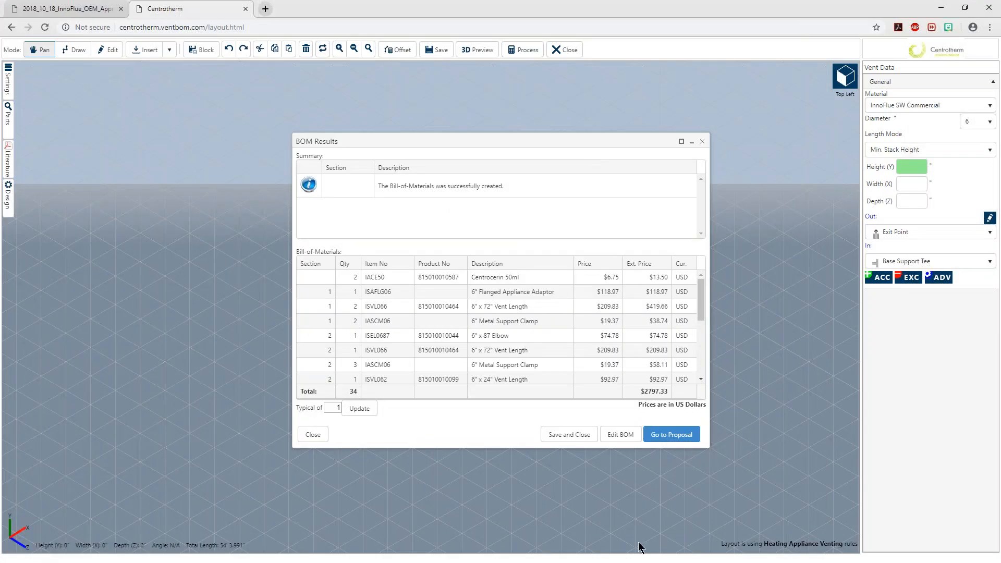
pyautogui.click(621, 435)
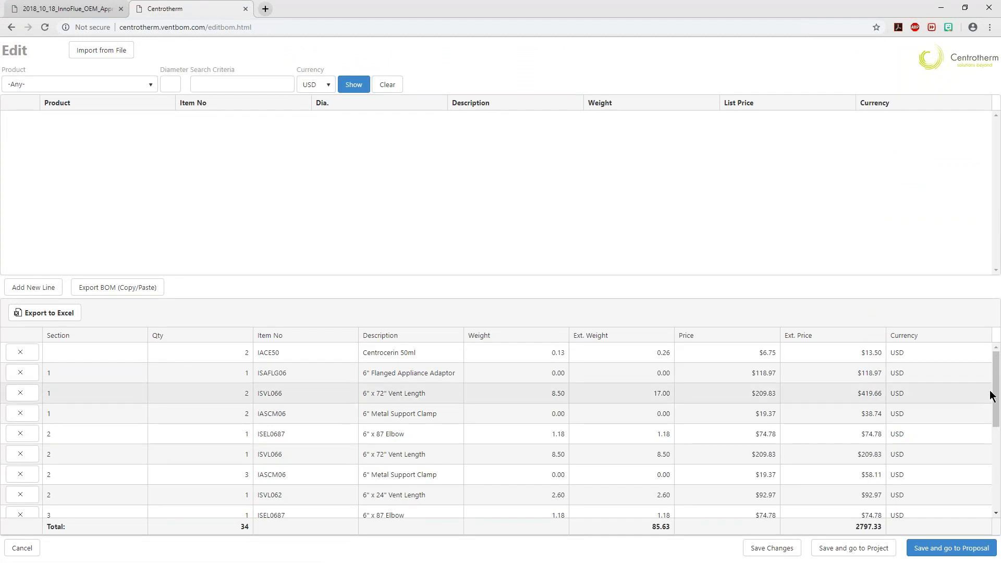
# Set the quantity of section 3's 6" x 87 Elbow (ISEL0687) to 3 in the bill of materials
pyautogui.moveTo(997, 391); pyautogui.dragTo(998, 472)
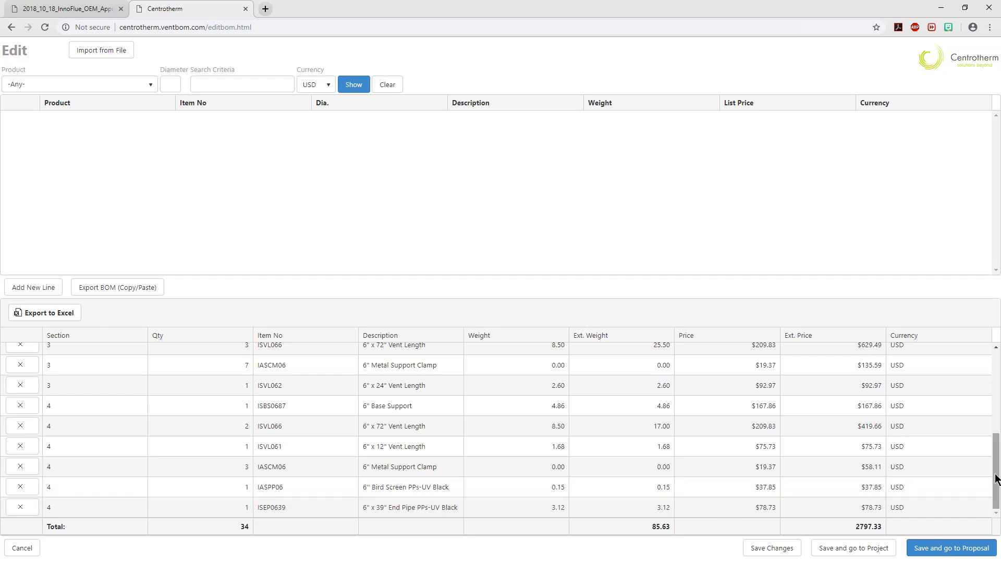
pyautogui.scroll(2, 994, 467)
pyautogui.click(269, 420)
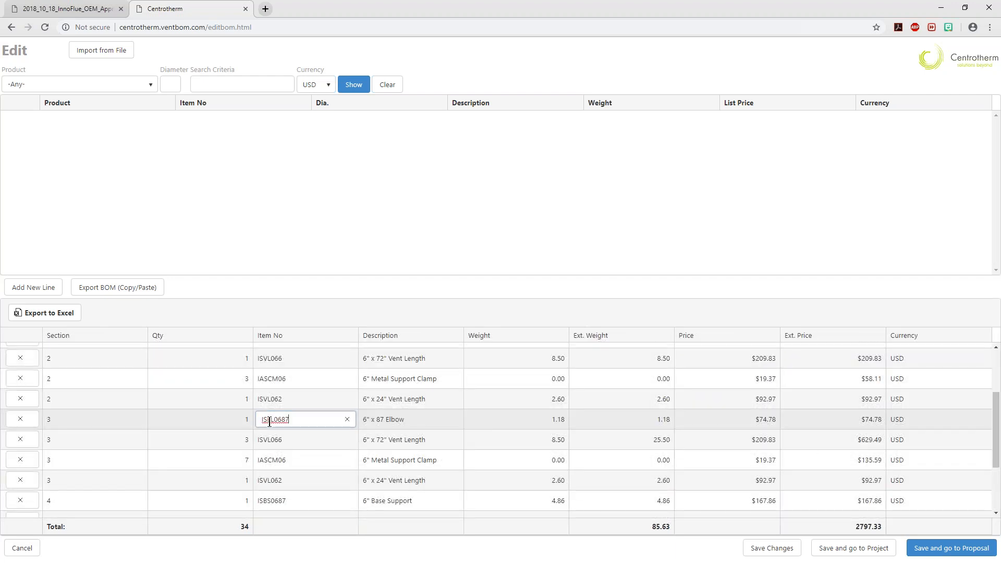
pyautogui.click(230, 418)
pyautogui.click(244, 417)
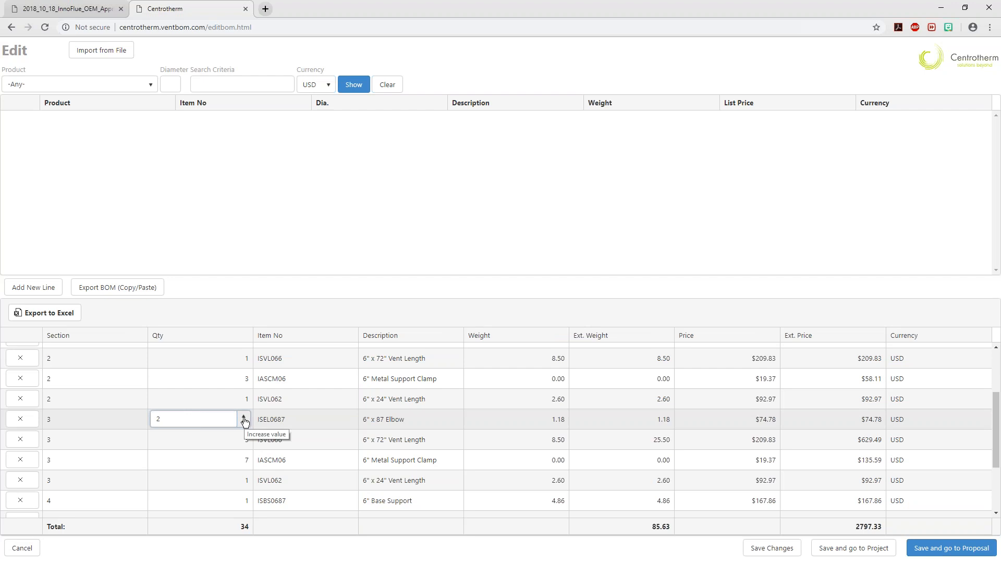
pyautogui.click(245, 416)
pyautogui.click(267, 243)
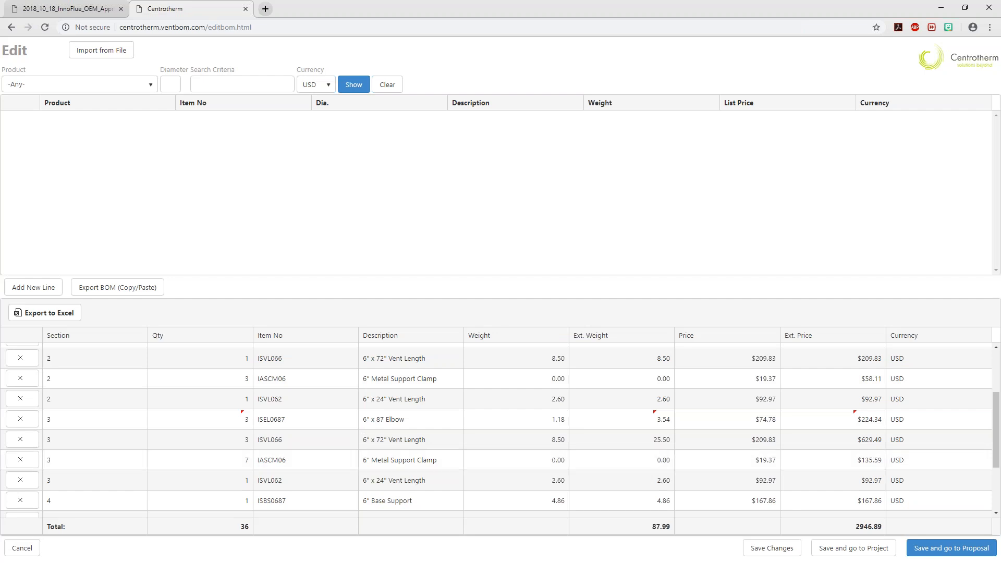
# Recheck the elbow note on the sketch, then save the edited bill of materials and go to the proposal
pyautogui.hotkey('alt', 'Tab')
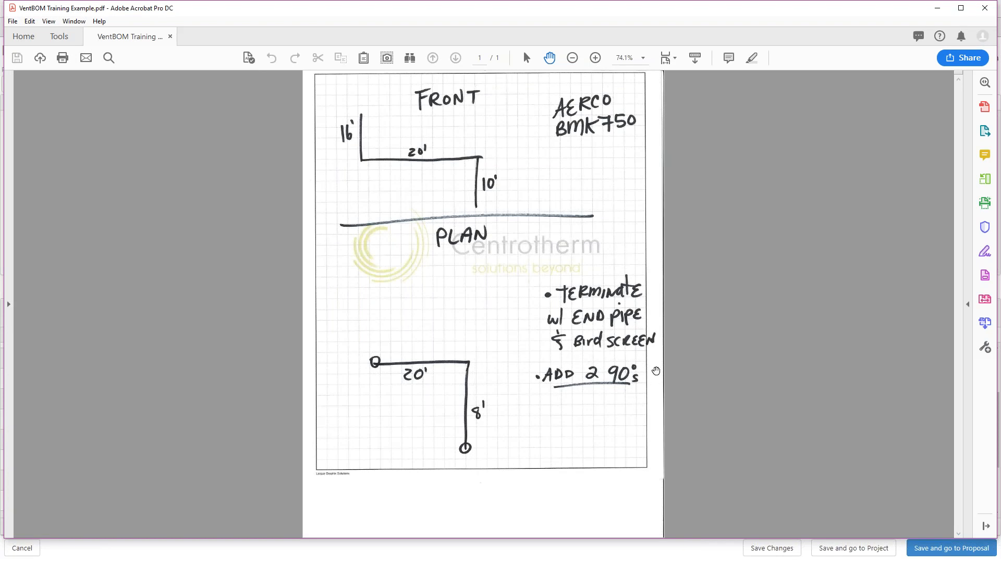
pyautogui.click(936, 9)
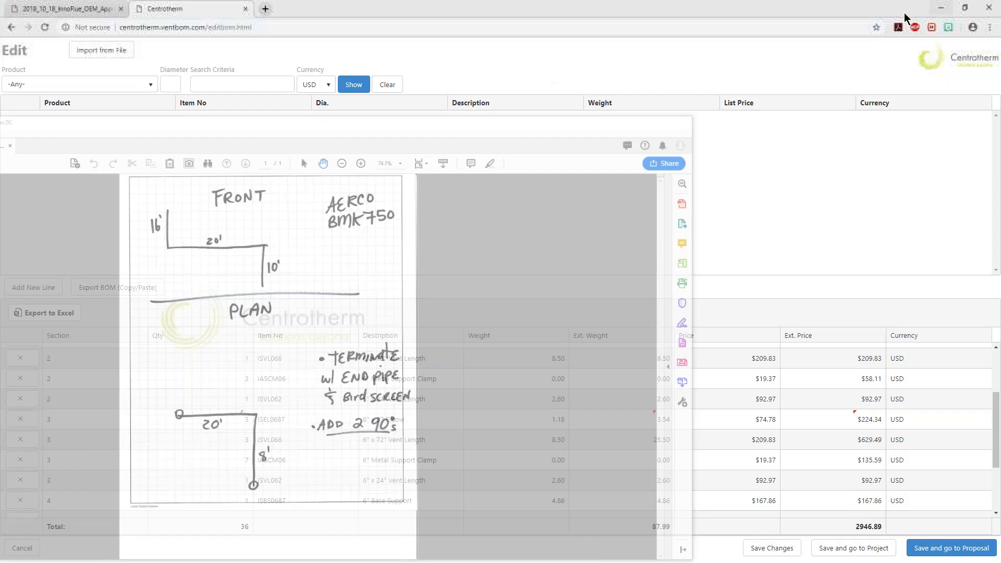
pyautogui.click(940, 549)
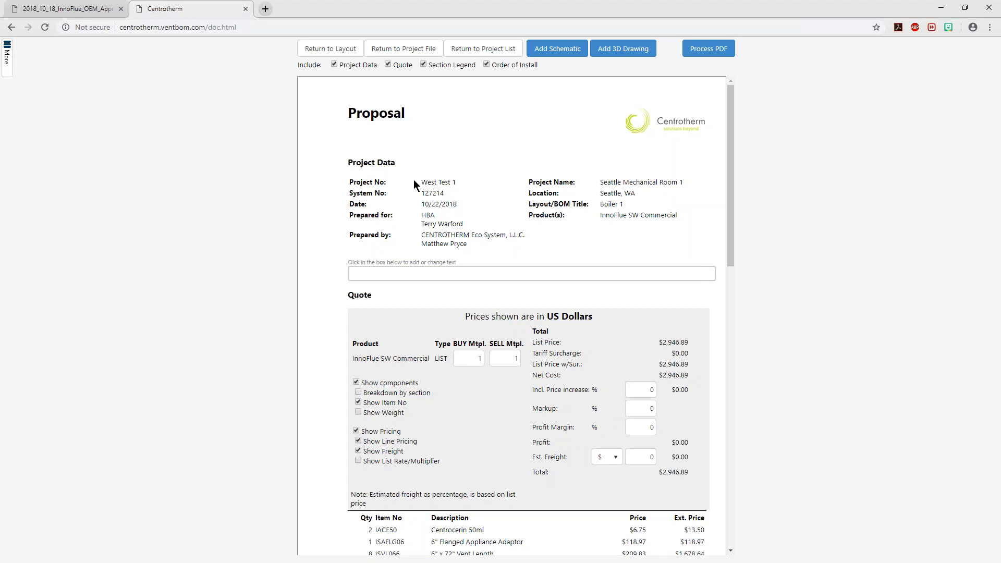
# Examine the proposal's Project Data block, including the project number, prepared-for contact, layout title and product
pyautogui.moveTo(346, 161); pyautogui.dragTo(659, 252)
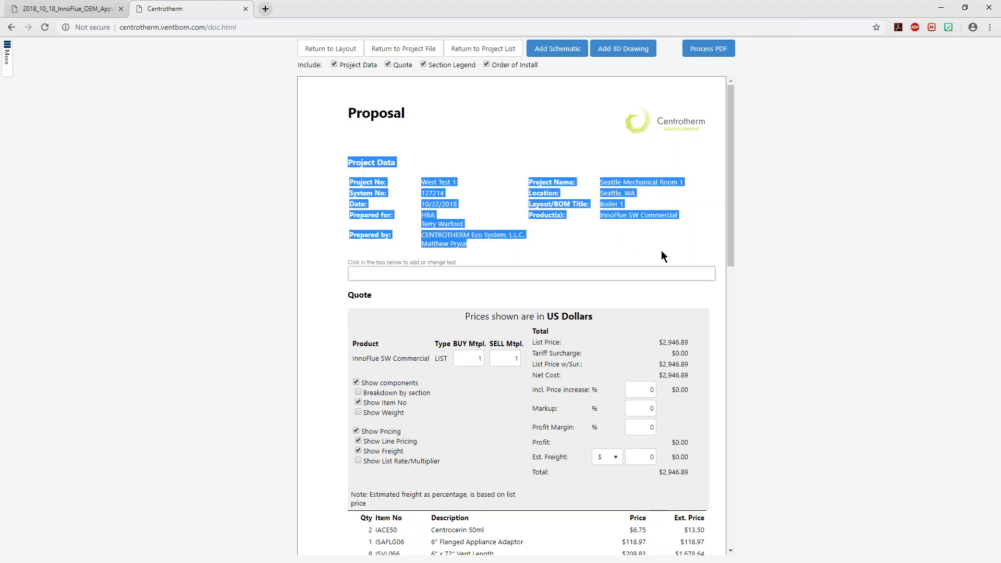
pyautogui.click(433, 219)
pyautogui.moveTo(450, 224)
pyautogui.mouseDown()
pyautogui.moveTo(463, 224)
pyautogui.moveTo(433, 224)
pyautogui.mouseUp()
pyautogui.moveTo(460, 183); pyautogui.dragTo(422, 182)
pyautogui.click(623, 234)
pyautogui.moveTo(631, 209)
pyautogui.mouseDown()
pyautogui.moveTo(599, 208)
pyautogui.moveTo(616, 211)
pyautogui.mouseUp()
pyautogui.click(621, 233)
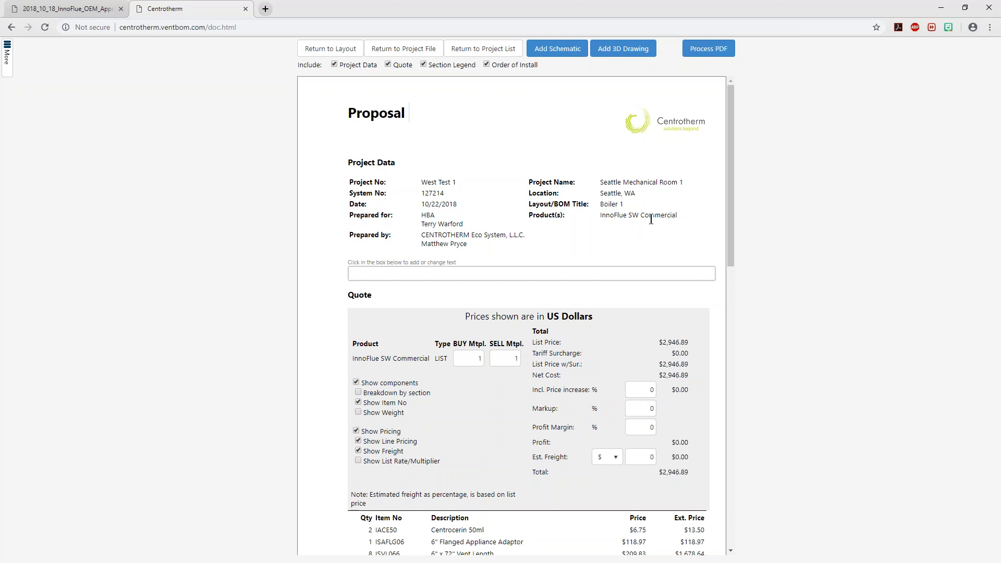
pyautogui.moveTo(481, 244); pyautogui.dragTo(358, 184)
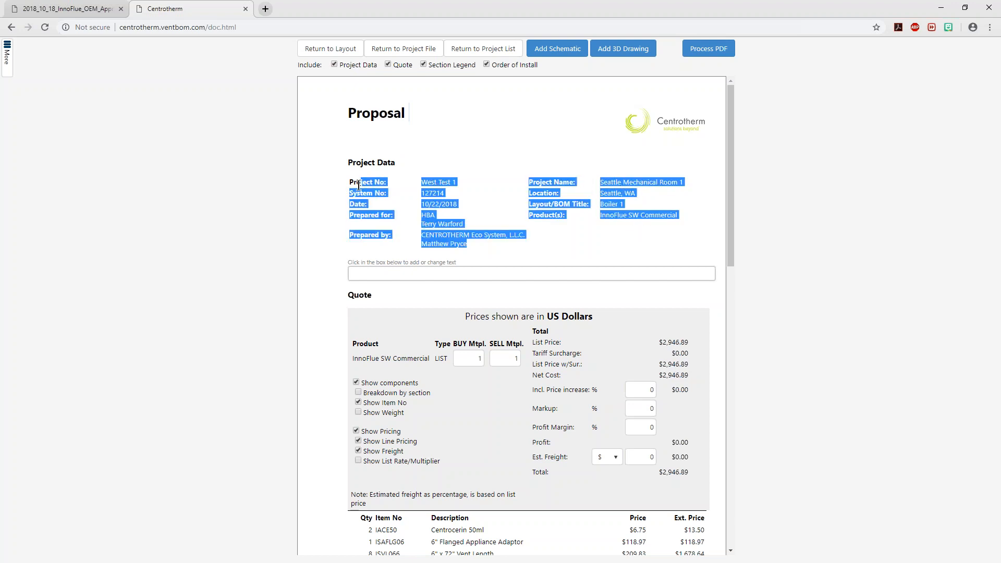
pyautogui.click(565, 239)
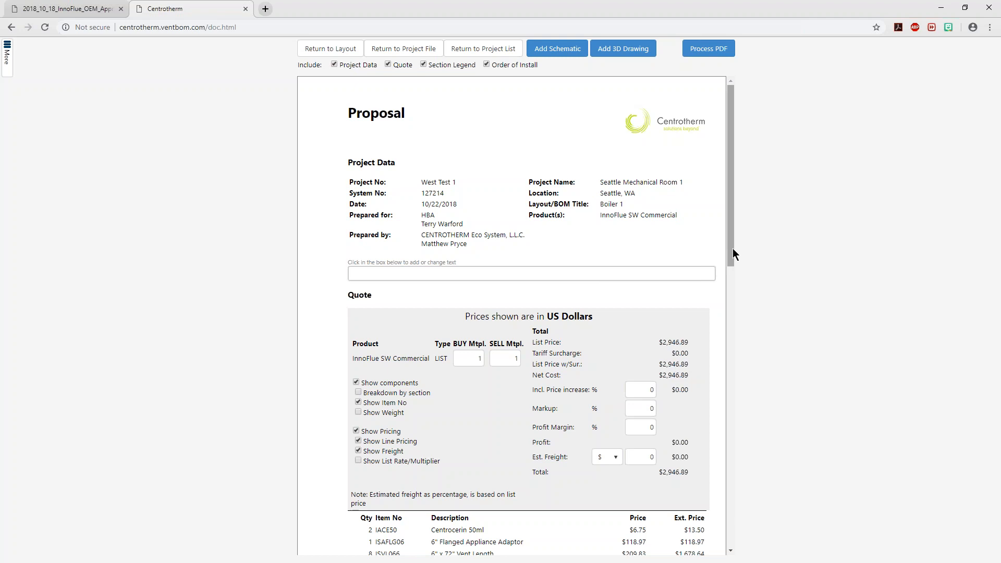
# Try hiding the pricing in the quote with Show Pricing and turn it back on
pyautogui.moveTo(731, 250); pyautogui.dragTo(728, 307)
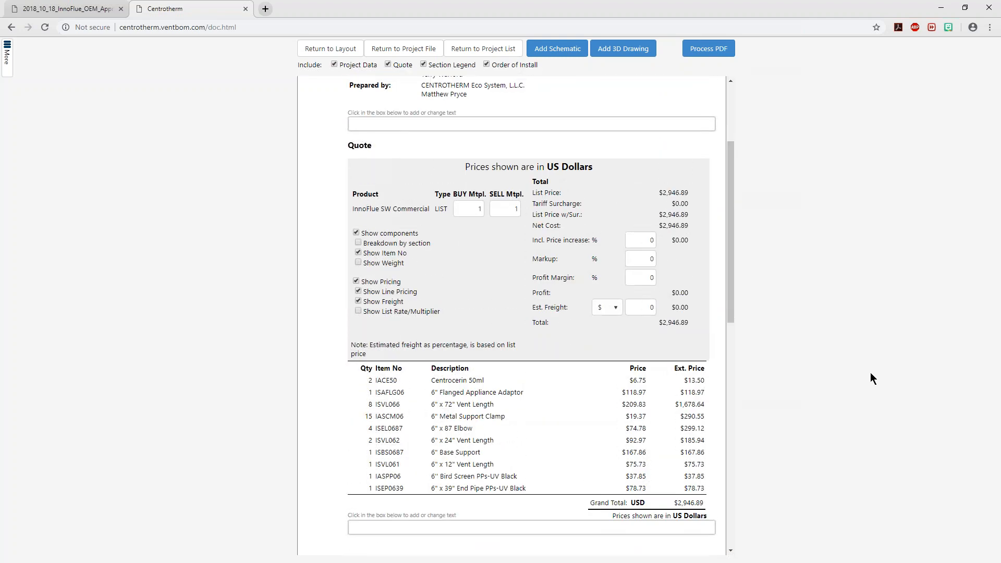
pyautogui.click(356, 281)
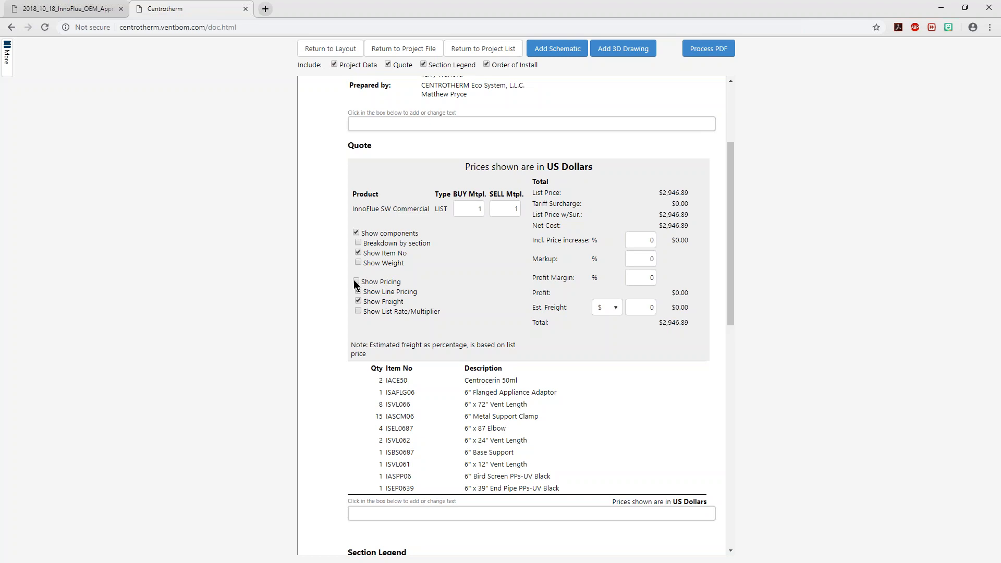
pyautogui.click(356, 281)
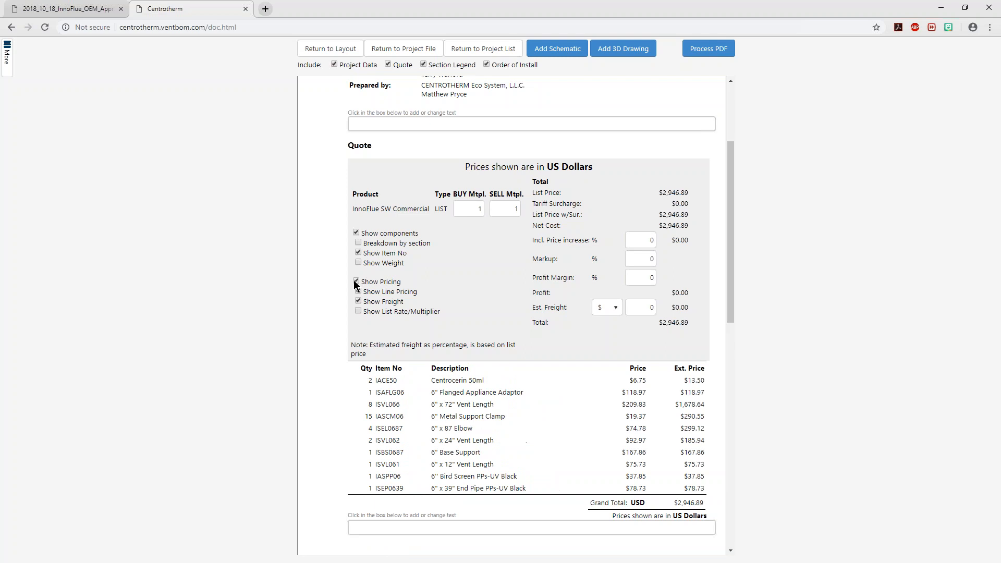
pyautogui.click(356, 281)
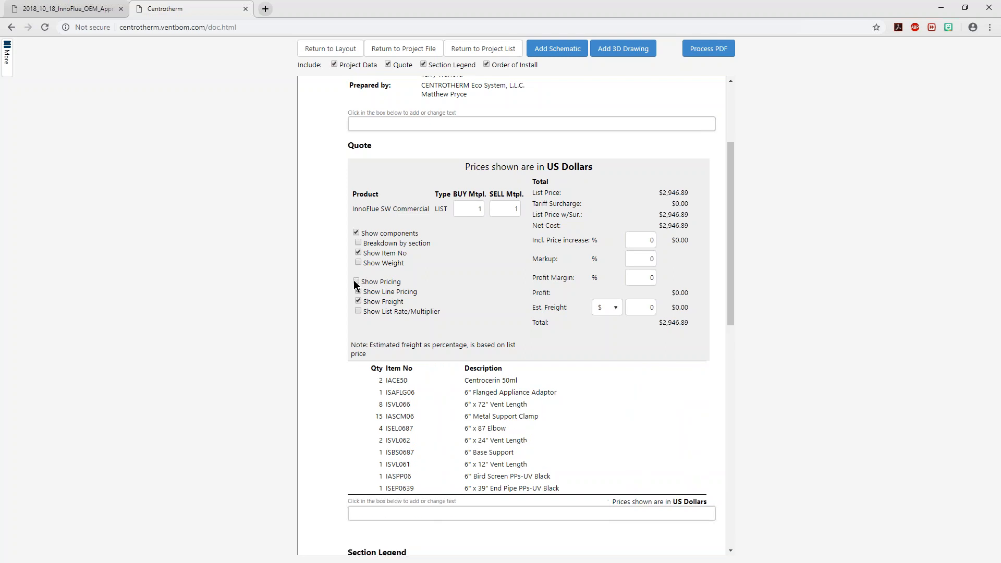
pyautogui.click(356, 281)
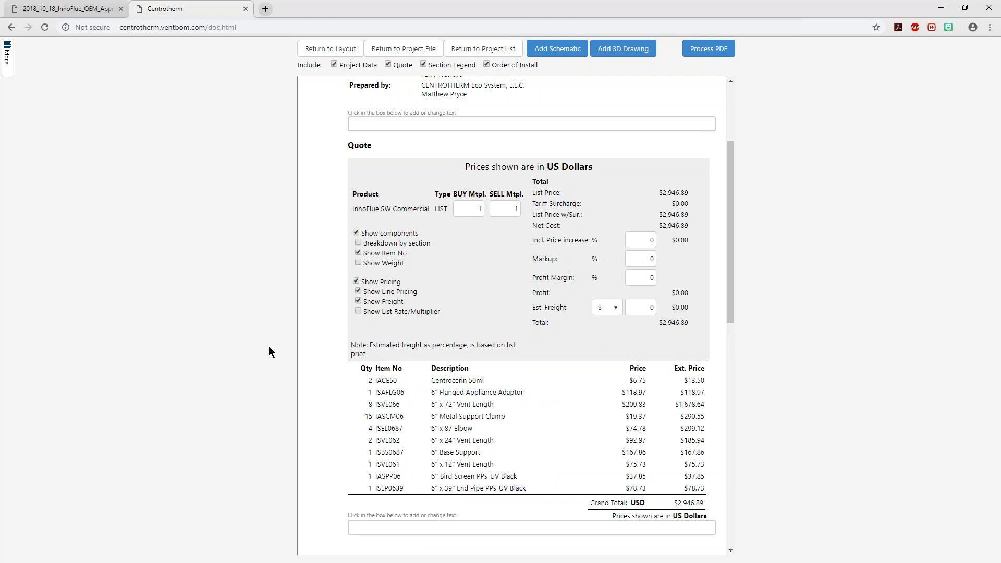
# Try a SELL multiplier of .365 for InnoFlue SW Commercial, check the quote total and restore the multiplier to 1
pyautogui.click(506, 209)
pyautogui.press('BackSpace')
pyautogui.write('.365')
pyautogui.click(504, 251)
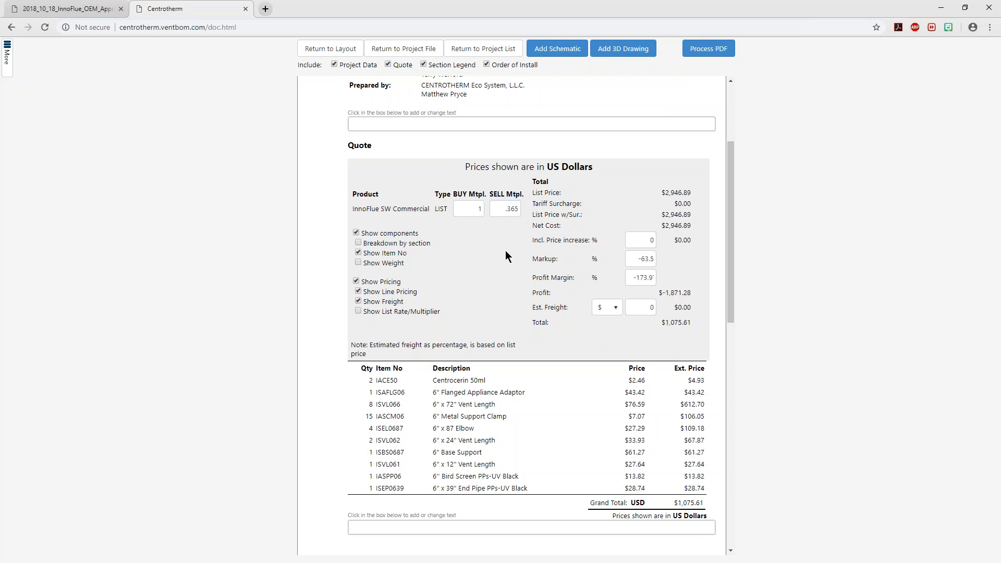
pyautogui.moveTo(691, 322); pyautogui.dragTo(669, 325)
pyautogui.doubleClick(505, 209)
pyautogui.write('1')
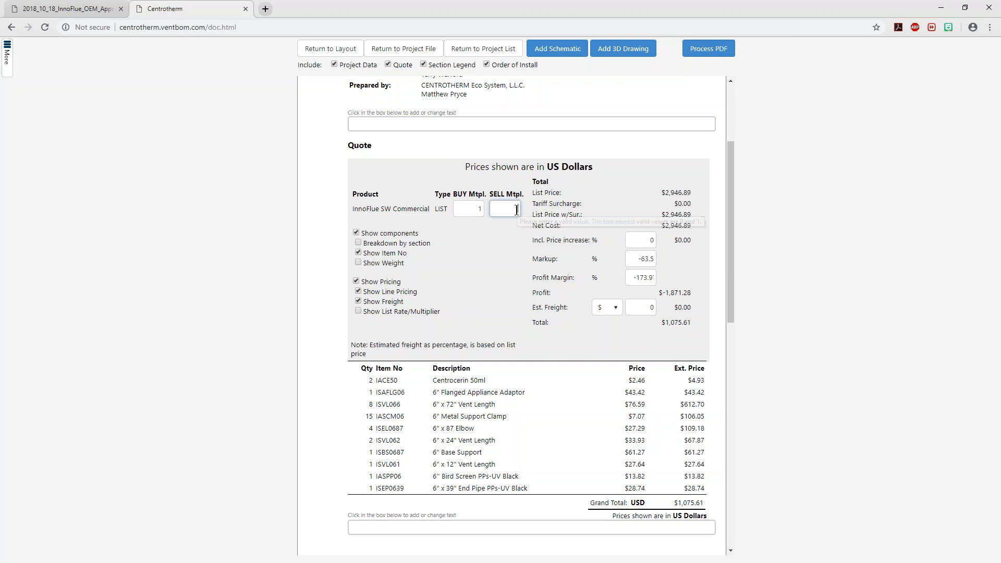
pyautogui.click(512, 252)
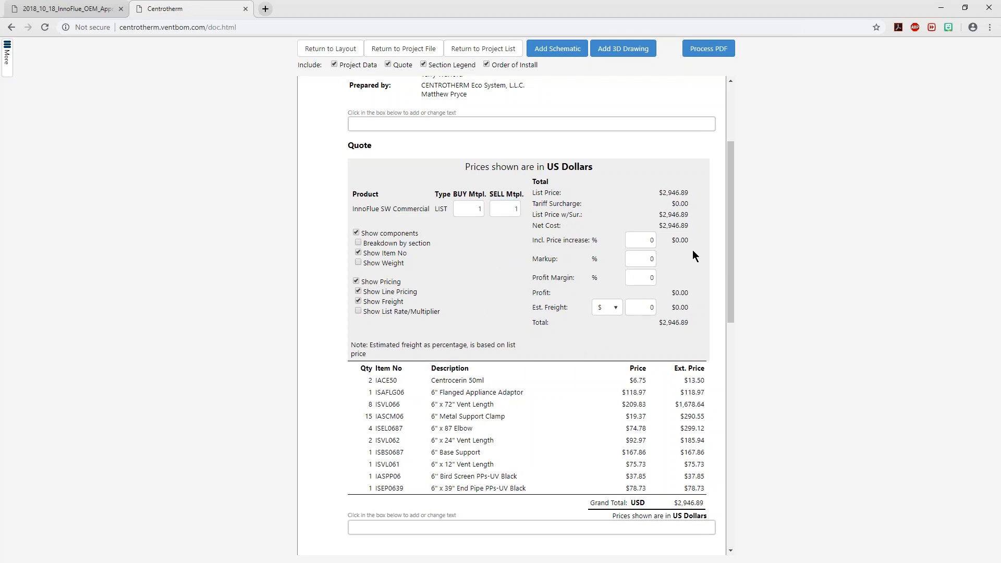
# Try an estimated freight of $2000 in the quote, reset it to 0 and view the freight unit options
pyautogui.click(642, 307)
pyautogui.write('2000')
pyautogui.click(485, 265)
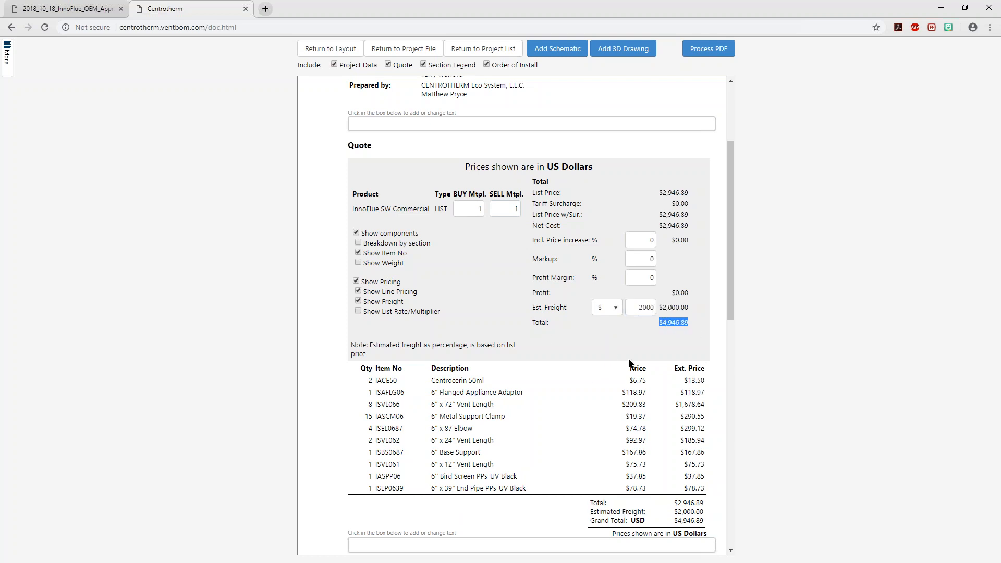
pyautogui.moveTo(639, 307); pyautogui.dragTo(706, 322)
pyautogui.write('0')
pyautogui.click(904, 323)
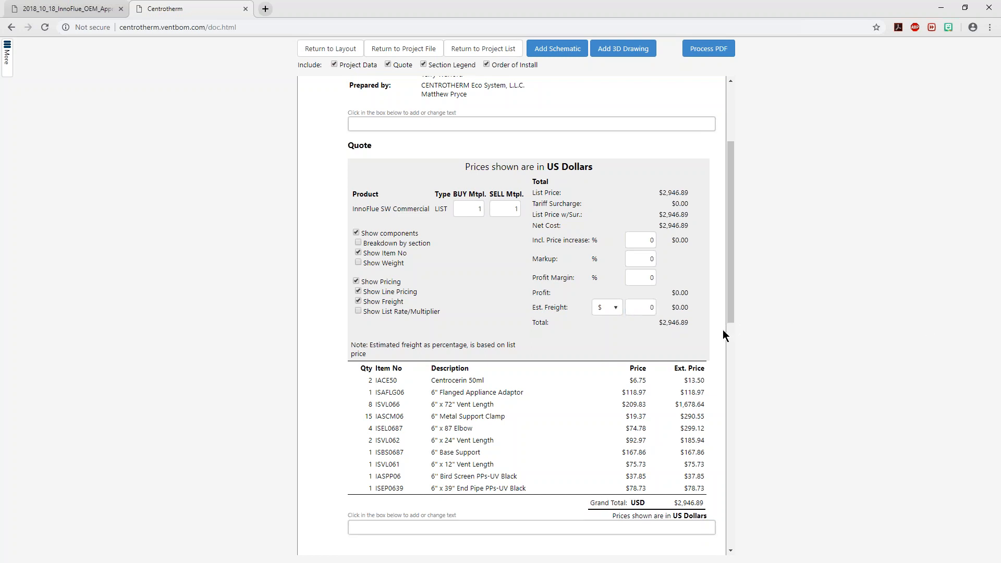
pyautogui.click(607, 307)
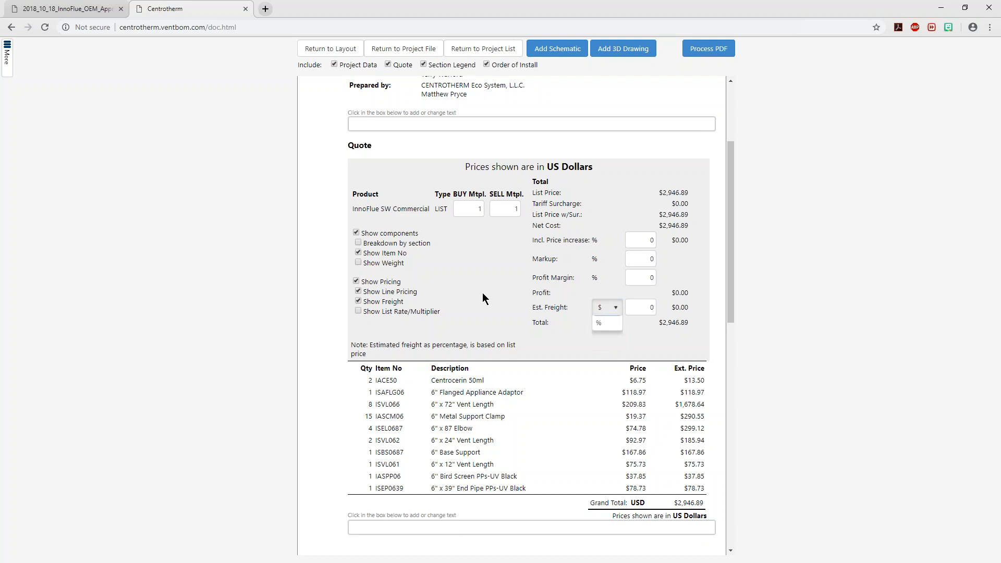
# Examine the quote's parts list including the metal support clamps, the Section Legend and the Order of Install in the proposal
pyautogui.click(483, 294)
pyautogui.click(647, 309)
pyautogui.click(661, 346)
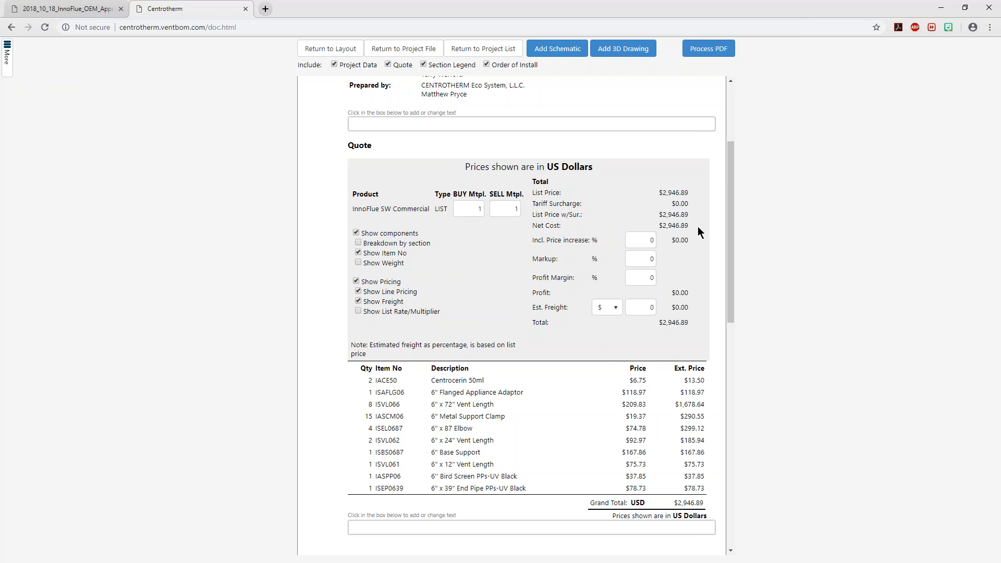
pyautogui.scroll(-2, 723, 191)
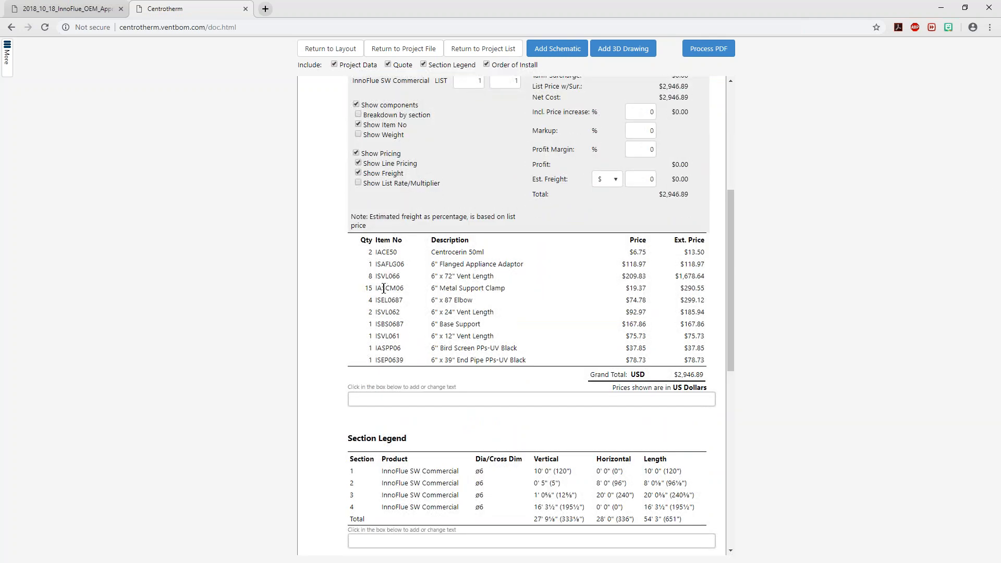
pyautogui.moveTo(367, 288); pyautogui.dragTo(403, 289)
pyautogui.click(146, 252)
pyautogui.moveTo(728, 248); pyautogui.dragTo(754, 370)
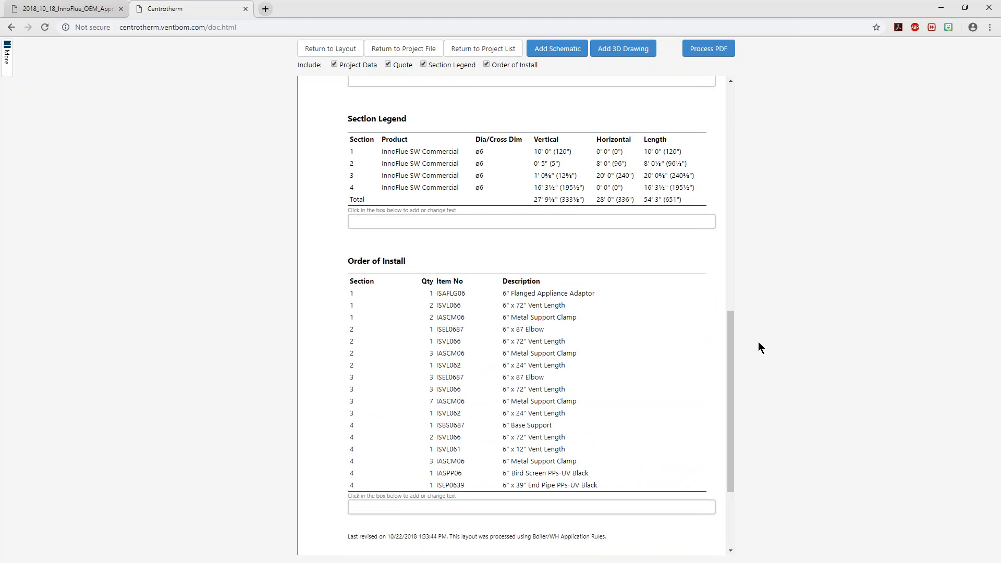
pyautogui.moveTo(734, 332)
pyautogui.mouseDown()
pyautogui.moveTo(732, 357)
pyautogui.moveTo(731, 335)
pyautogui.mouseUp()
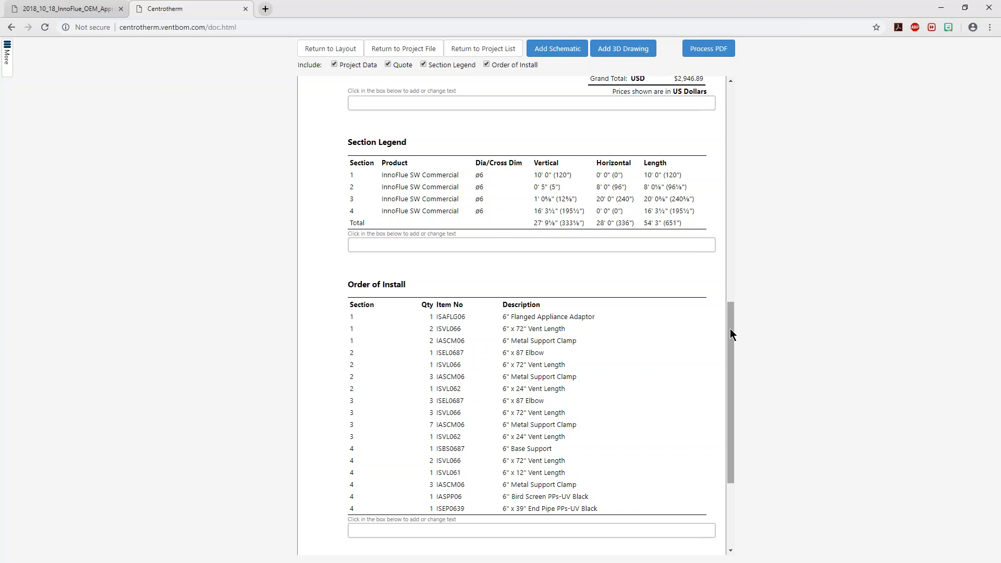
pyautogui.moveTo(343, 286); pyautogui.dragTo(408, 283)
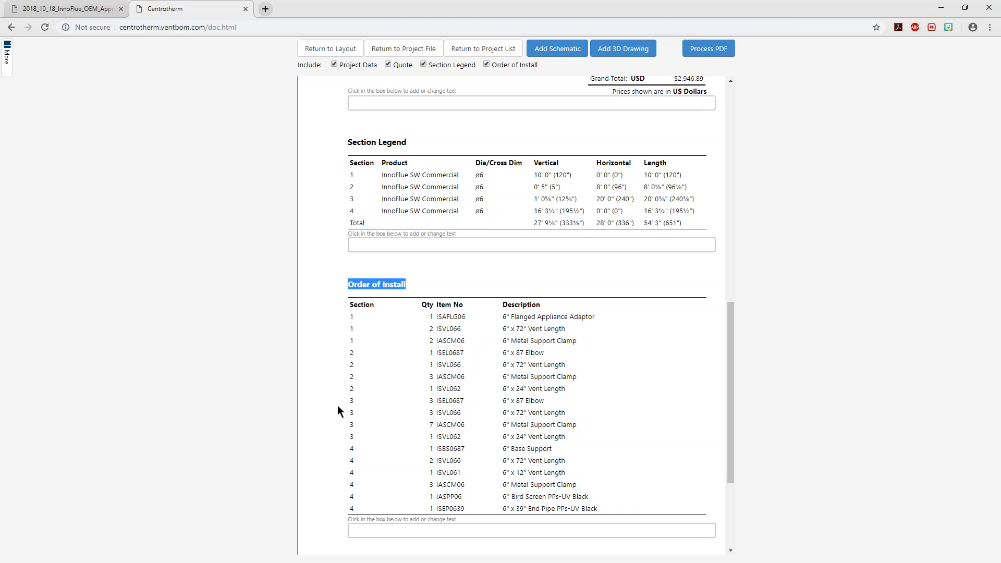
pyautogui.click(774, 353)
pyautogui.moveTo(444, 306); pyautogui.dragTo(439, 312)
pyautogui.click(254, 299)
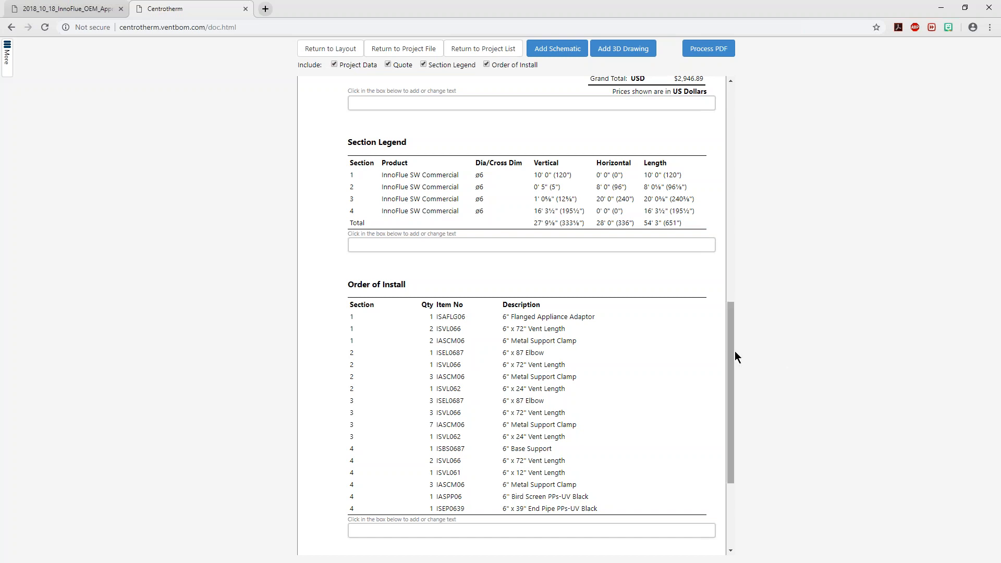
# Start a schematic drawing for the proposal and enlarge its font size by three steps
pyautogui.click(573, 57)
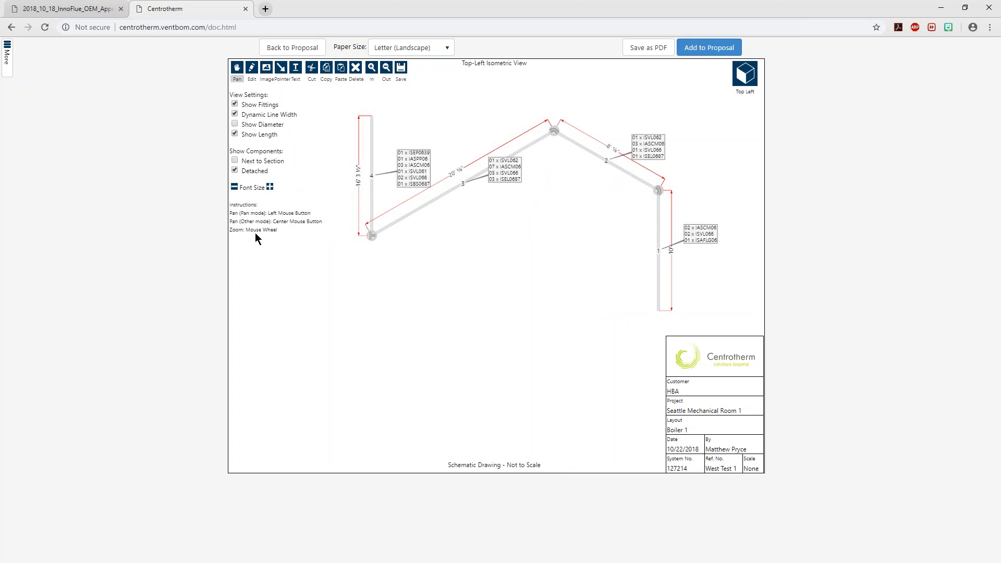
pyautogui.click(269, 186)
pyautogui.click(269, 186)
pyautogui.click(269, 186)
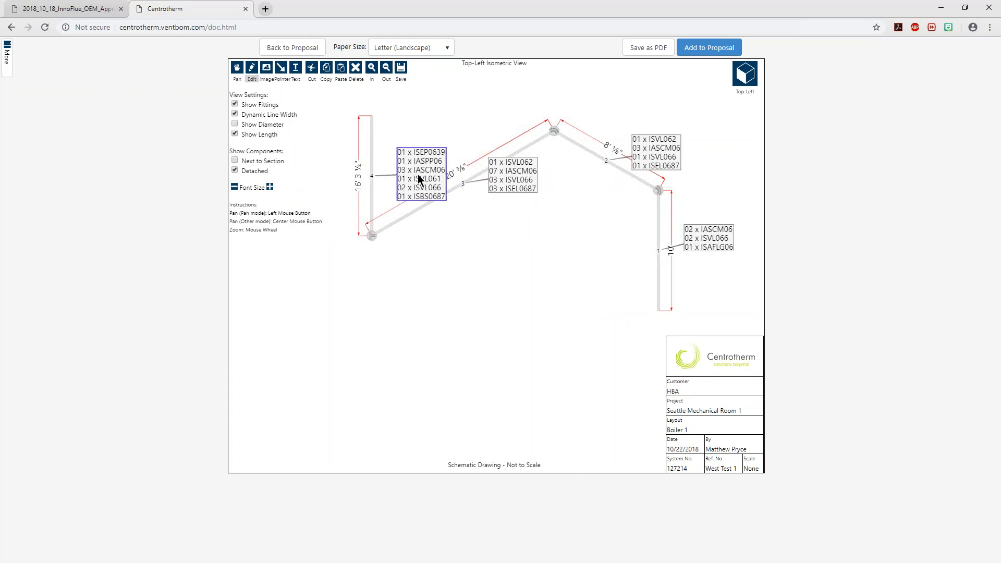
# Move the component lists of sections 4, 3, 2 and 1 into clear space around the vent run and add the schematic to the proposal
pyautogui.moveTo(418, 174); pyautogui.dragTo(431, 120)
pyautogui.moveTo(511, 179); pyautogui.dragTo(428, 292)
pyautogui.moveTo(661, 154); pyautogui.dragTo(556, 221)
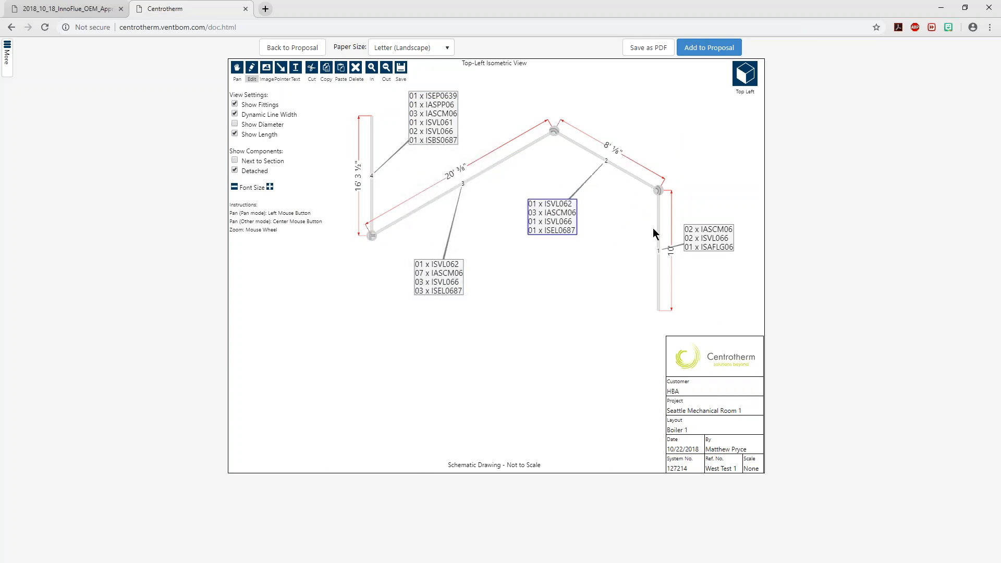
pyautogui.moveTo(710, 242); pyautogui.dragTo(562, 359)
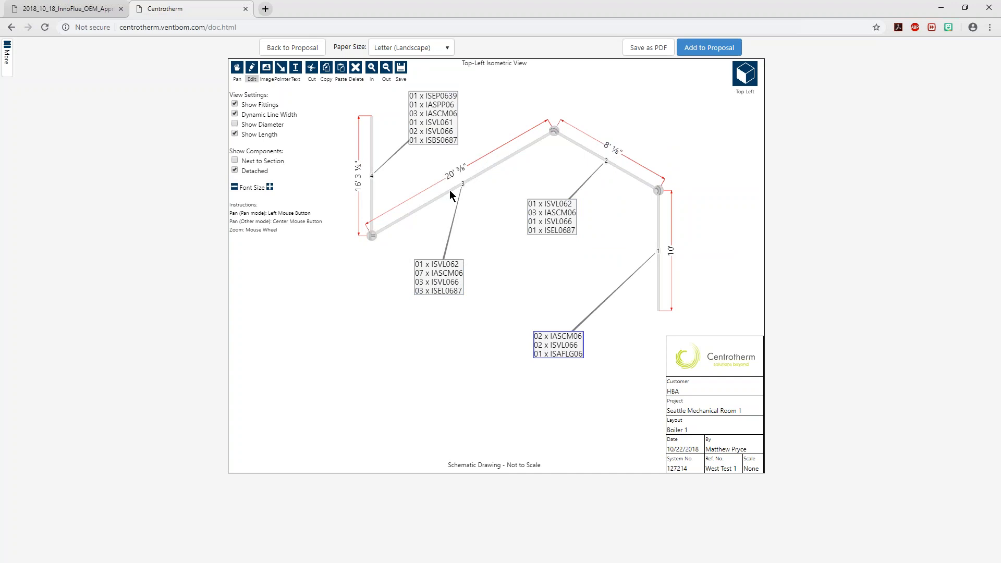
pyautogui.click(715, 49)
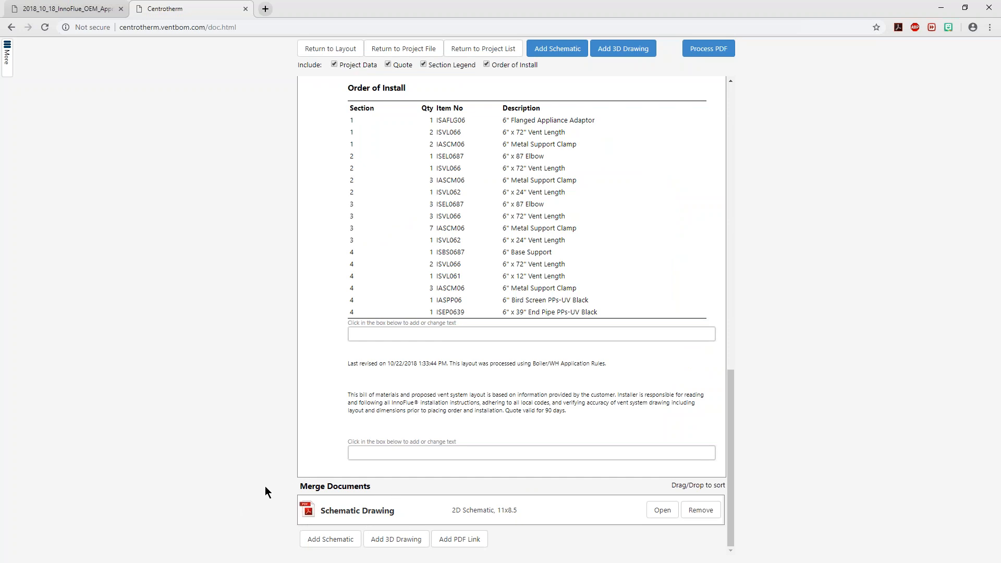
# Create a 3D drawing, rotate the vent run so all four sections and their component lists are readable, and add it to the proposal
pyautogui.click(620, 49)
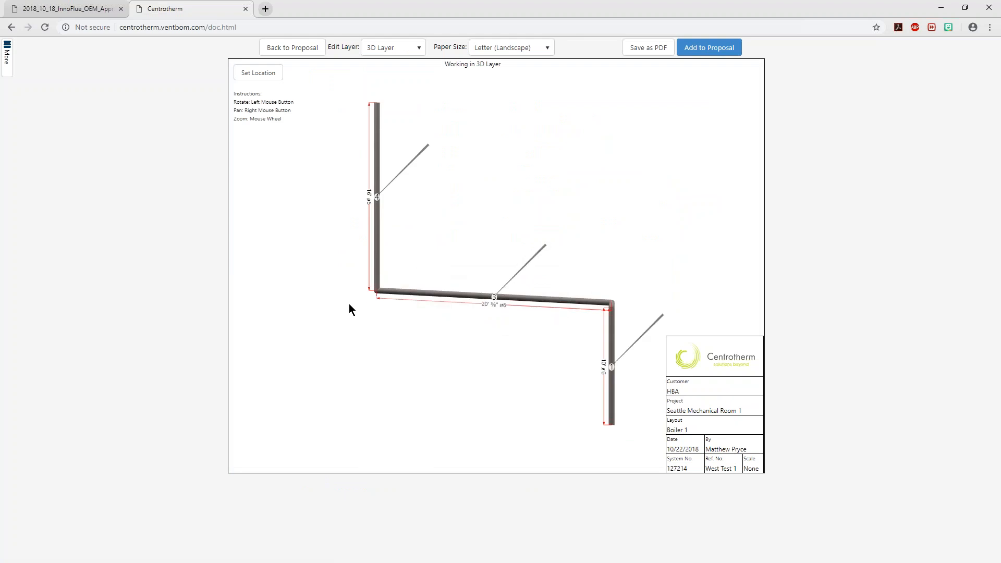
pyautogui.moveTo(303, 288)
pyautogui.mouseDown()
pyautogui.moveTo(380, 303)
pyautogui.moveTo(235, 320)
pyautogui.moveTo(224, 291)
pyautogui.moveTo(409, 335)
pyautogui.moveTo(352, 281)
pyautogui.moveTo(349, 293)
pyautogui.moveTo(365, 295)
pyautogui.moveTo(332, 295)
pyautogui.moveTo(378, 288)
pyautogui.moveTo(327, 307)
pyautogui.moveTo(360, 296)
pyautogui.moveTo(384, 319)
pyautogui.moveTo(460, 347)
pyautogui.moveTo(506, 319)
pyautogui.moveTo(453, 337)
pyautogui.moveTo(691, 320)
pyautogui.moveTo(575, 368)
pyautogui.moveTo(330, 366)
pyautogui.moveTo(339, 355)
pyautogui.moveTo(312, 367)
pyautogui.moveTo(252, 368)
pyautogui.moveTo(289, 382)
pyautogui.moveTo(293, 373)
pyautogui.moveTo(286, 380)
pyautogui.moveTo(448, 383)
pyautogui.moveTo(430, 368)
pyautogui.mouseUp()
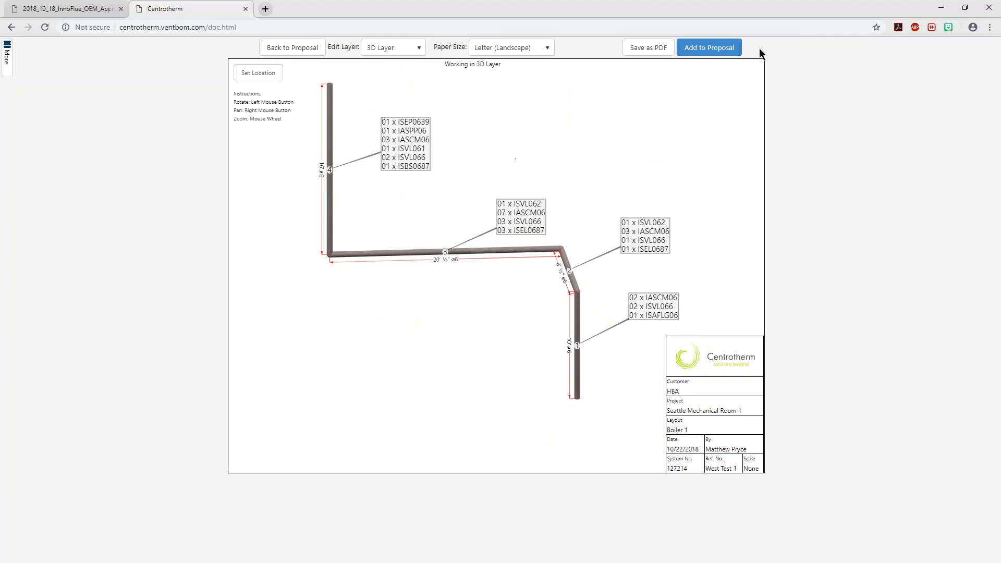
pyautogui.click(729, 49)
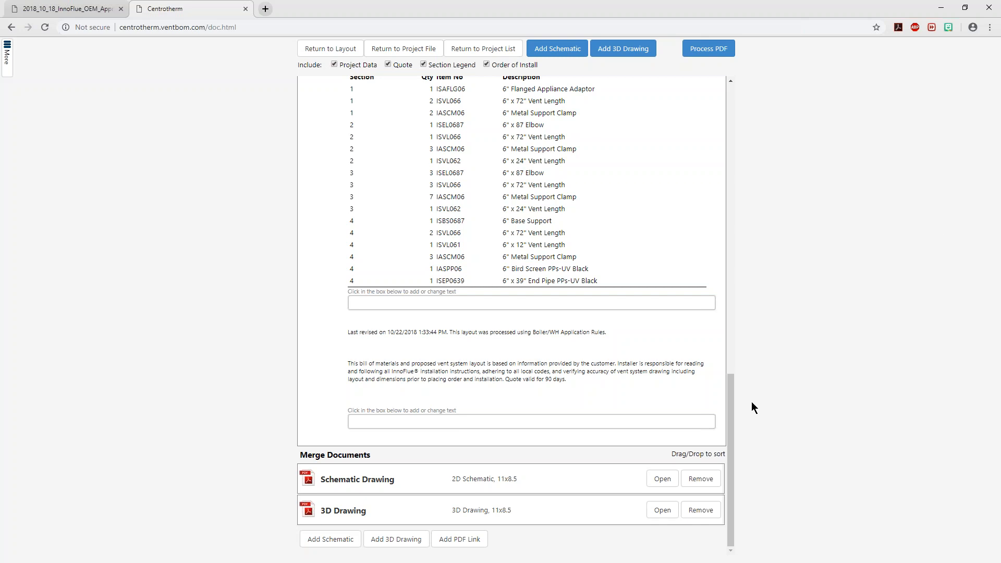
pyautogui.moveTo(730, 501); pyautogui.dragTo(608, 518)
# Process the proposal as a PDF, enable emailing the file in addition to the default options, and open it in the PDF viewer
pyautogui.click(717, 49)
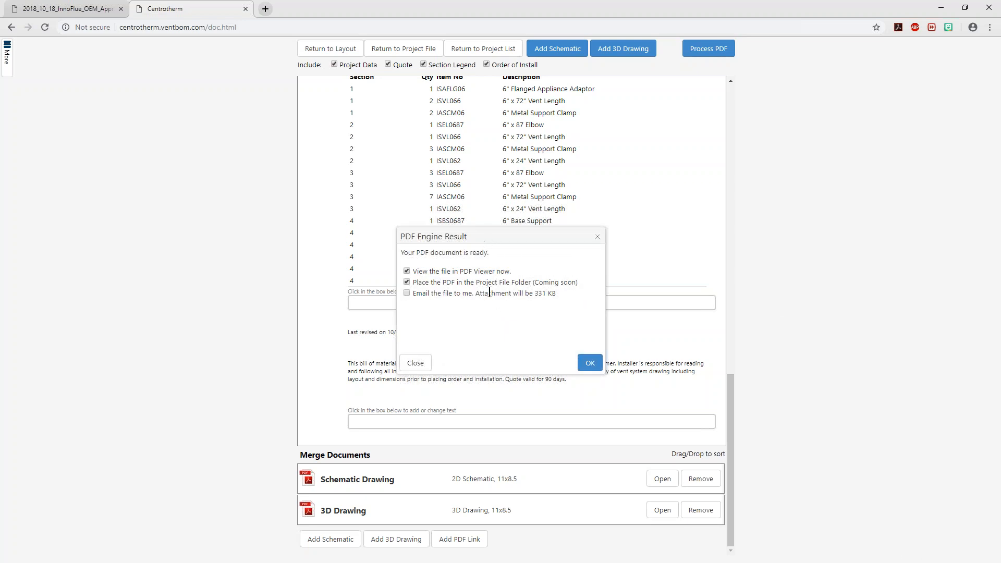
pyautogui.moveTo(455, 274); pyautogui.dragTo(532, 277)
pyautogui.click(461, 318)
pyautogui.moveTo(586, 280); pyautogui.dragTo(457, 282)
pyautogui.click(501, 327)
pyautogui.click(406, 293)
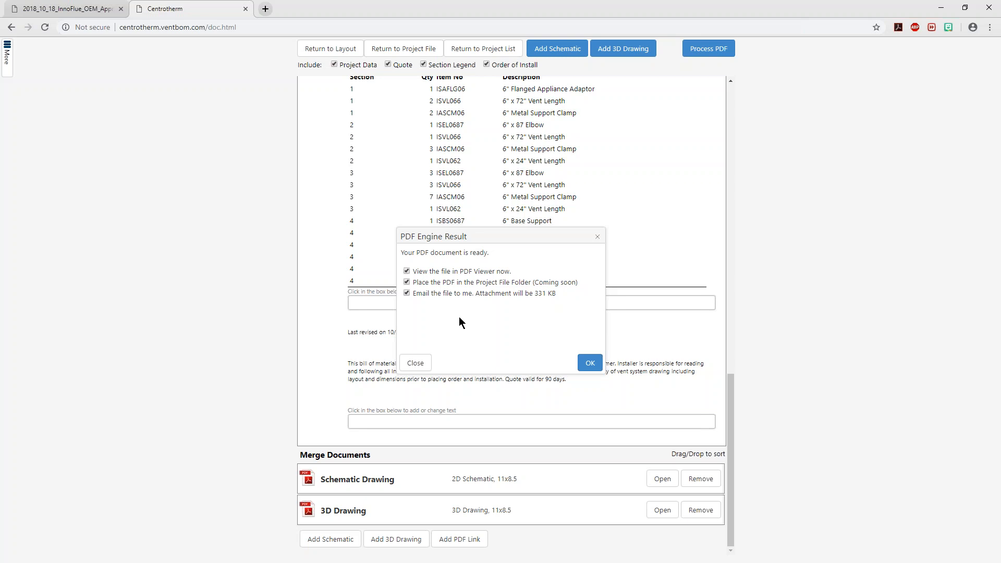
pyautogui.click(597, 369)
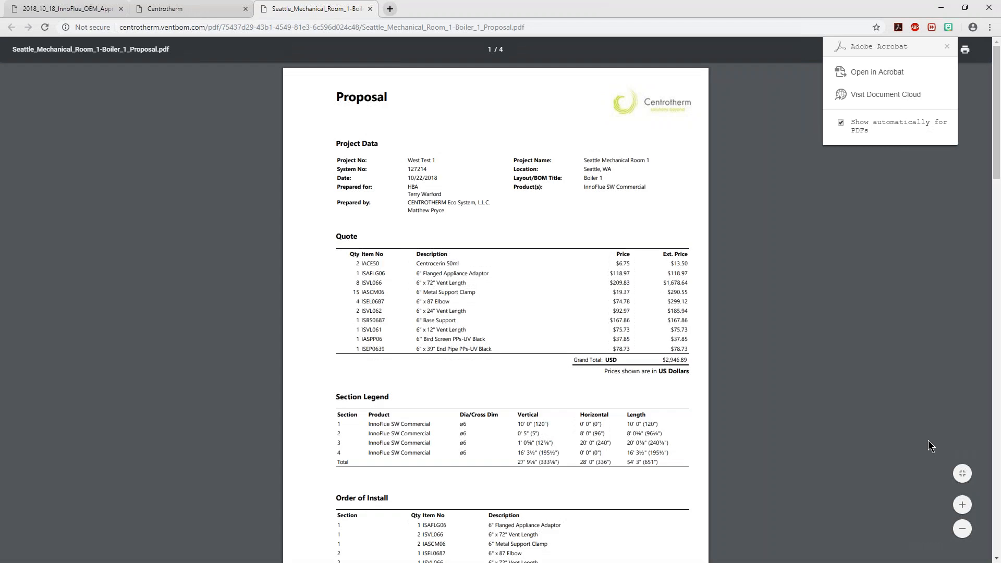
# Examine the proposal PDF's project data and quote on page 1, and the order of install and disclaimer on page 2
pyautogui.click(962, 505)
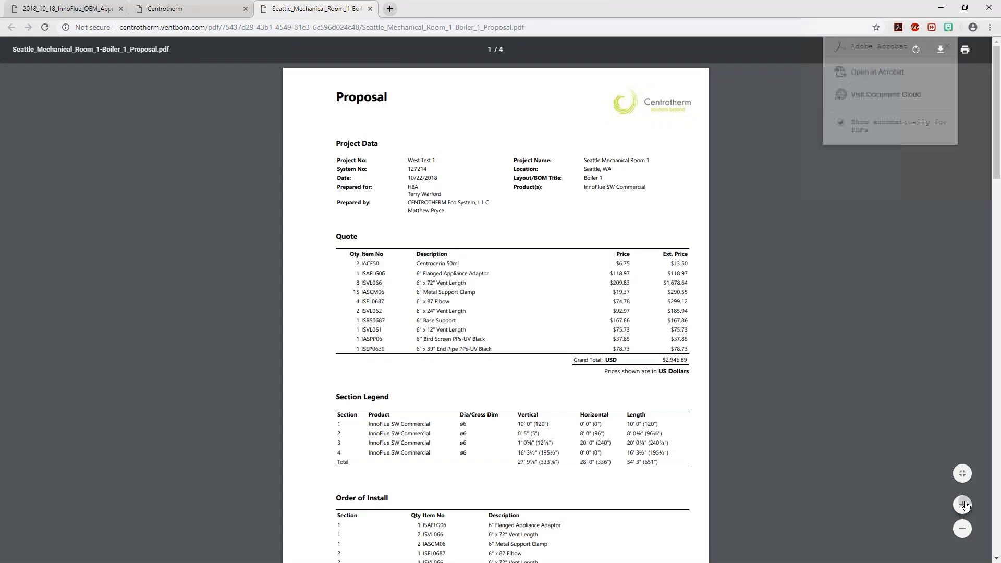
pyautogui.scroll(-1, 998, 92)
pyautogui.moveTo(998, 92); pyautogui.dragTo(990, 59)
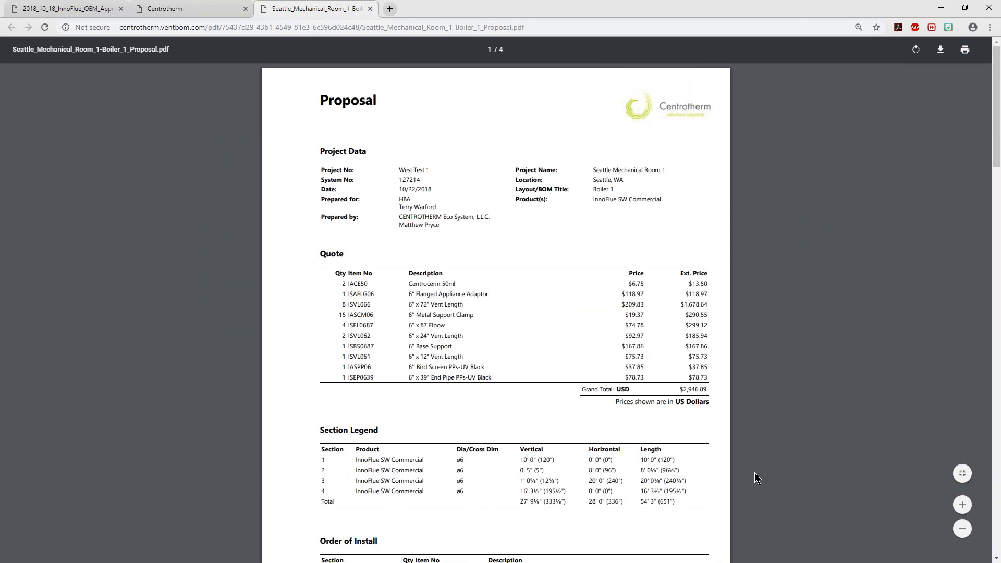
pyautogui.click(964, 504)
pyautogui.click(964, 504)
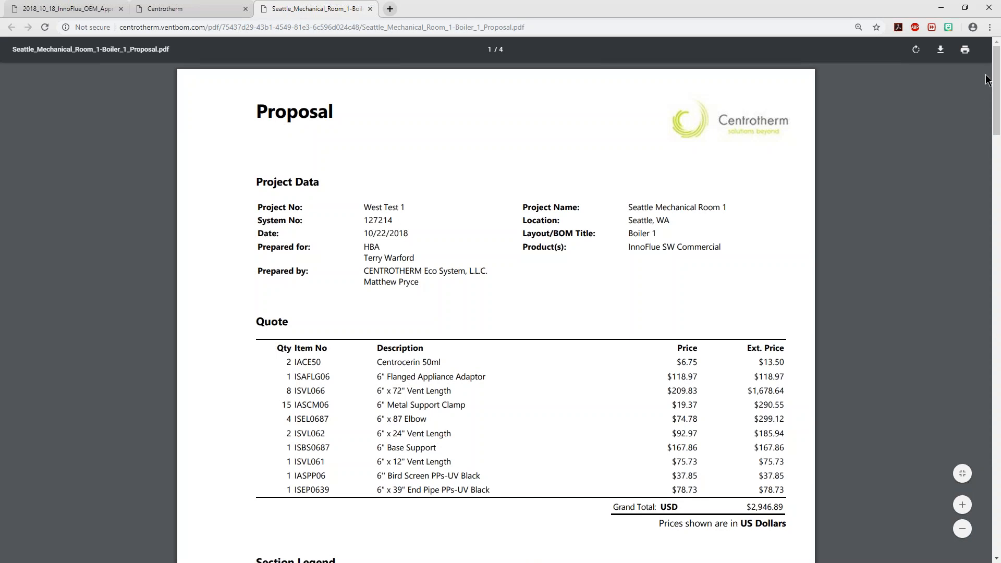
pyautogui.moveTo(995, 73); pyautogui.dragTo(998, 216)
pyautogui.moveTo(528, 293); pyautogui.dragTo(255, 282)
pyautogui.click(279, 335)
pyautogui.click(962, 504)
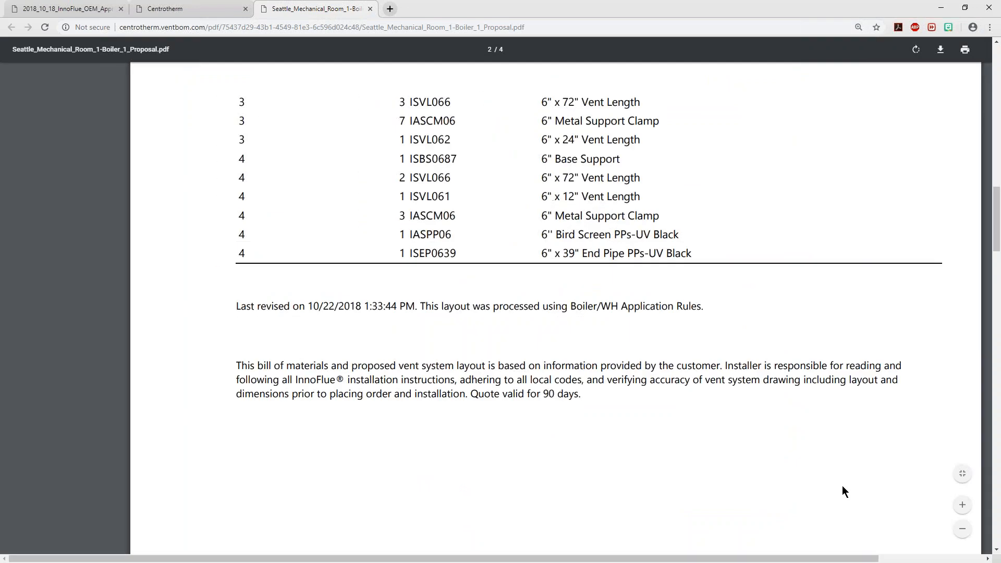
pyautogui.moveTo(548, 560); pyautogui.dragTo(582, 560)
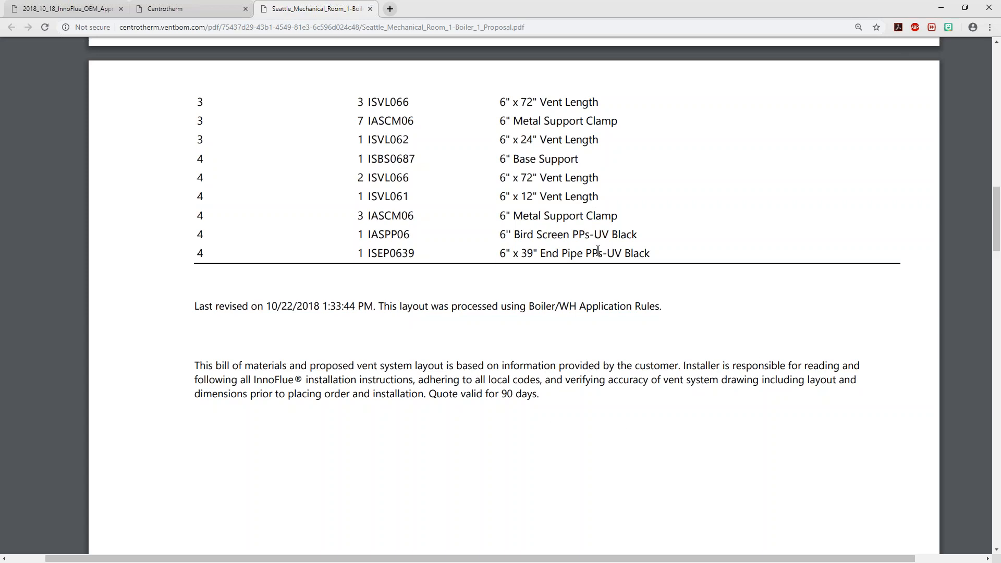
# Review the PDF again from the quote on page 1 through the schematic to the 3D drawing on page 4
pyautogui.keyDown('ctrl'); pyautogui.scroll(-5, 598, 252); pyautogui.keyUp('ctrl')
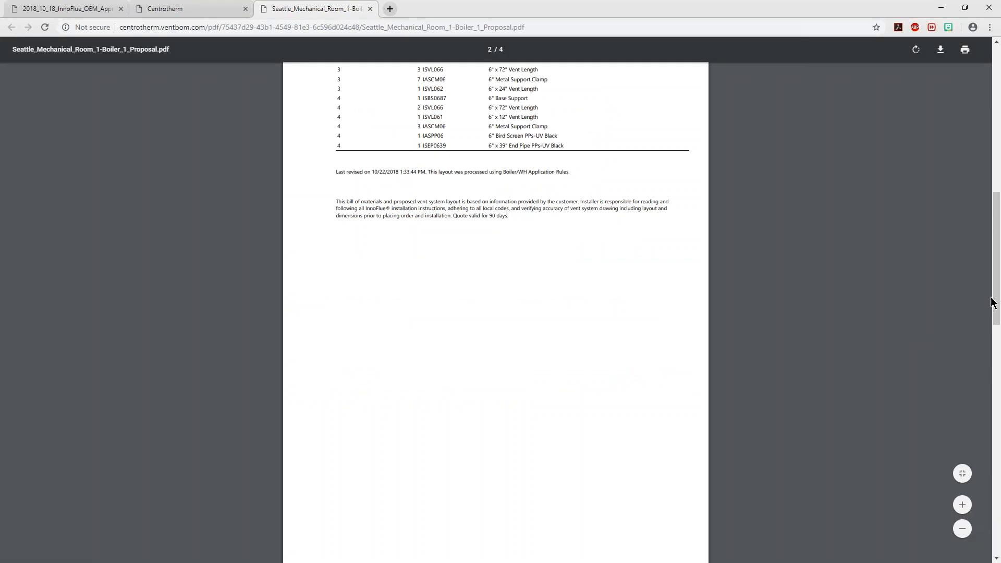
pyautogui.click(996, 174)
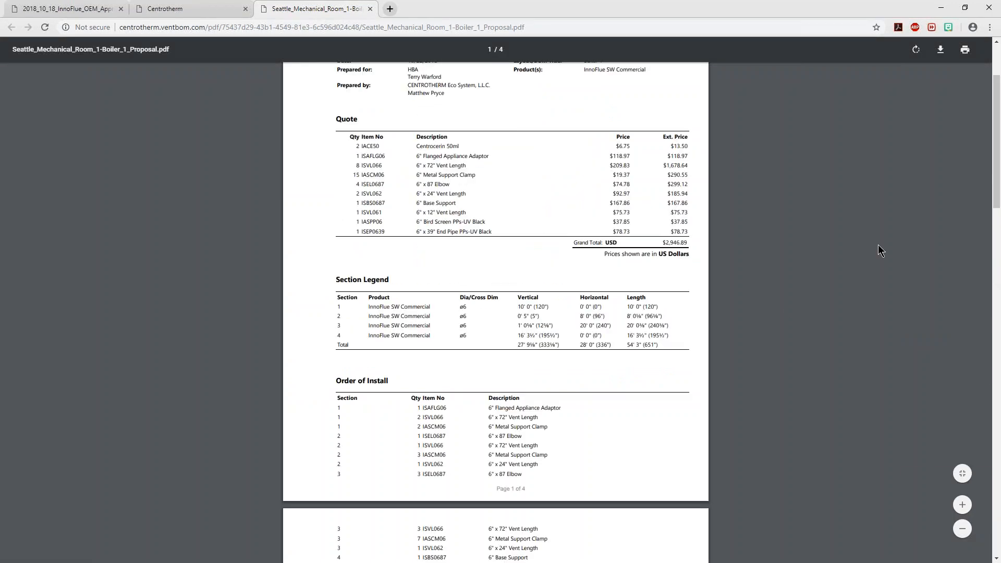
pyautogui.keyDown('ctrl'); pyautogui.scroll(1, 878, 245); pyautogui.keyUp('ctrl')
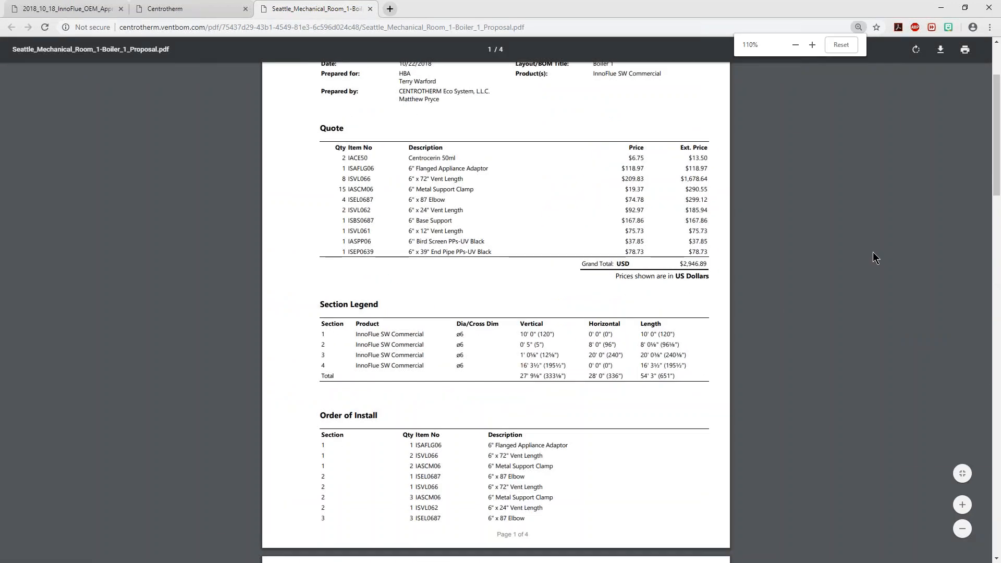
pyautogui.scroll(3, 971, 243)
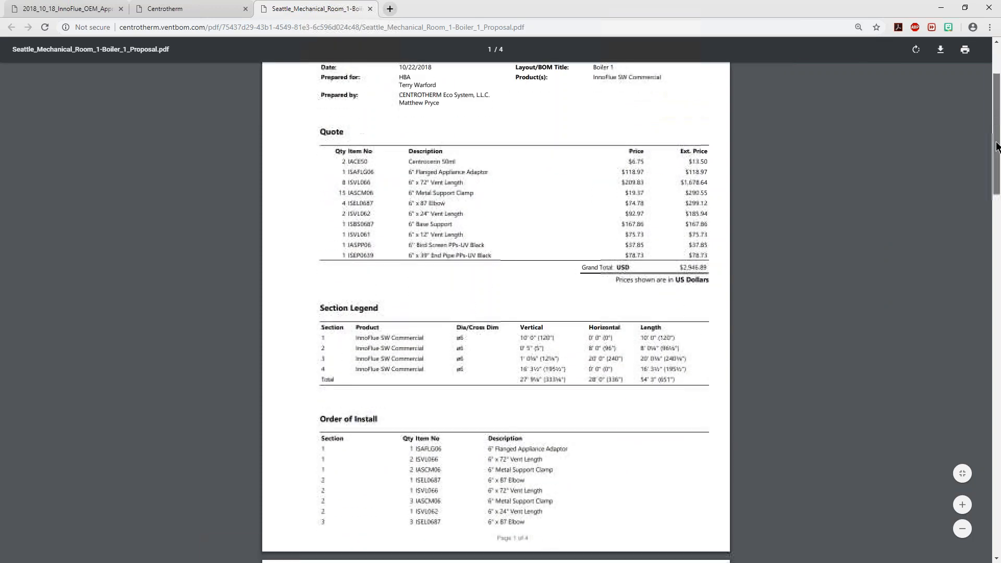
pyautogui.scroll(-3, 996, 140)
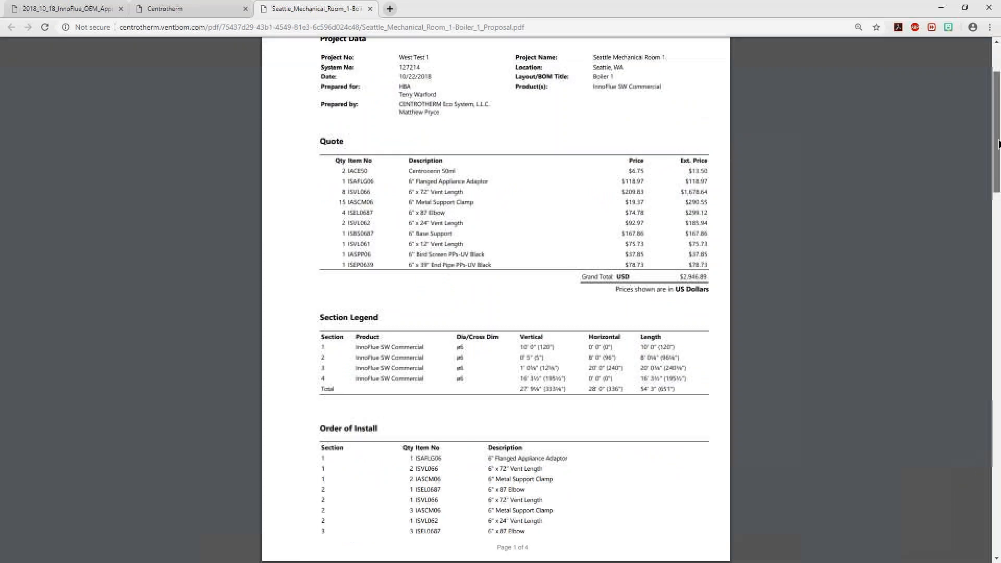
pyautogui.moveTo(996, 144)
pyautogui.mouseDown()
pyautogui.moveTo(994, 313)
pyautogui.moveTo(963, 521)
pyautogui.mouseUp()
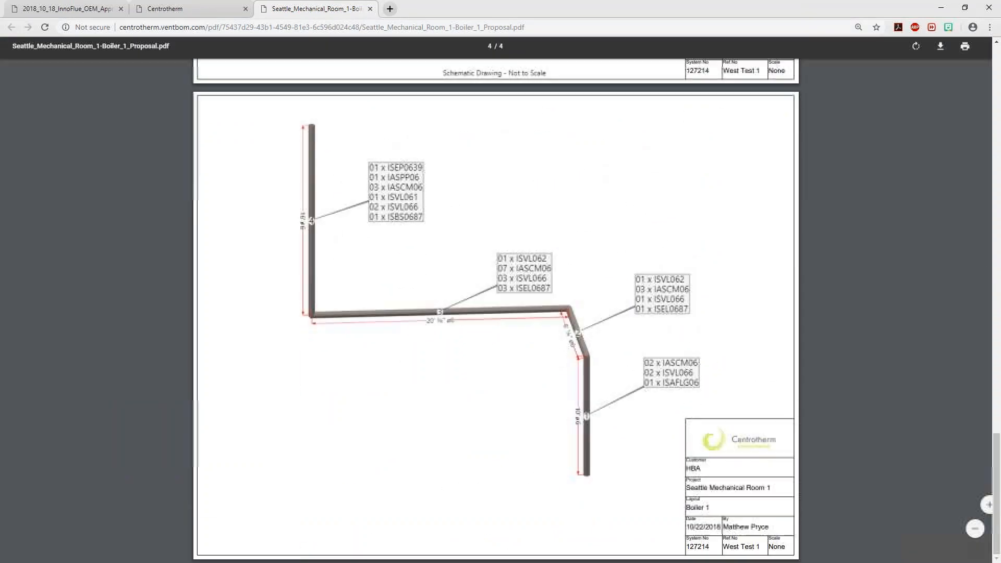